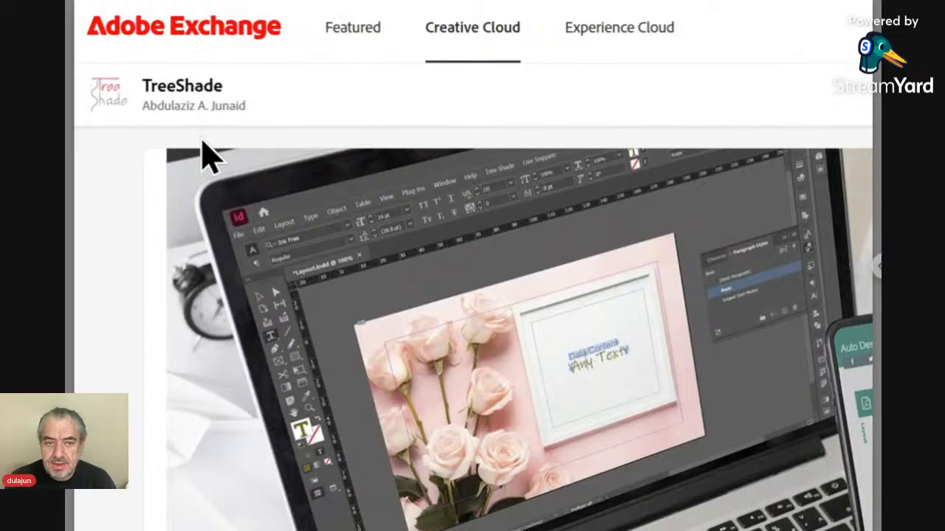
Switch to InDesign, maximize its window, and review the commands offered by the Tree Shade and Live Snippets plug-ins.
{"action": "scroll", "coordinate": [199, 126], "scroll_direction": "up", "scroll_amount": 1}
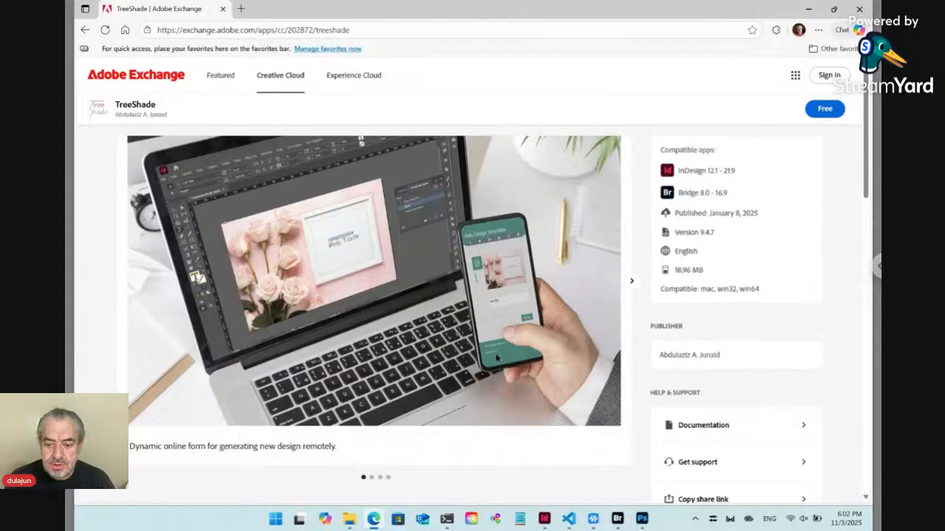
{"action": "mouse_move", "coordinate": [547, 519]}
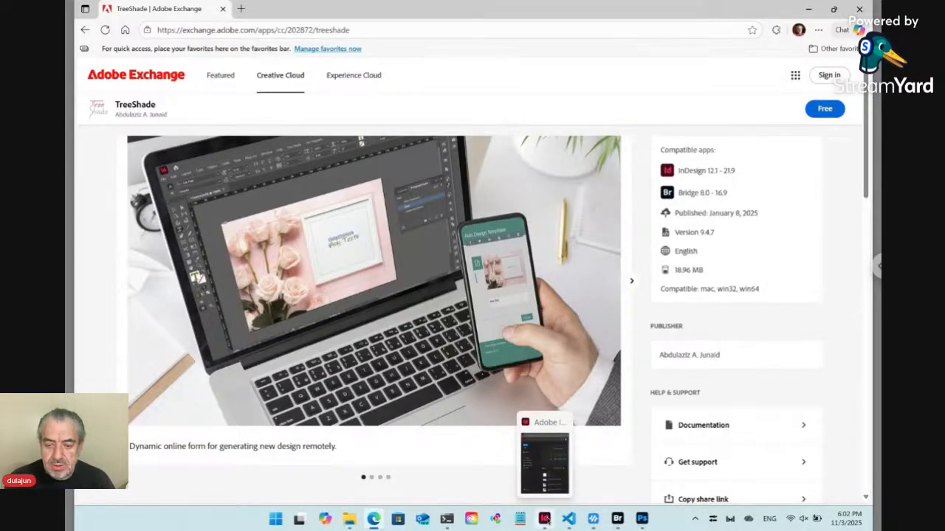
{"action": "left_click", "coordinate": [547, 520]}
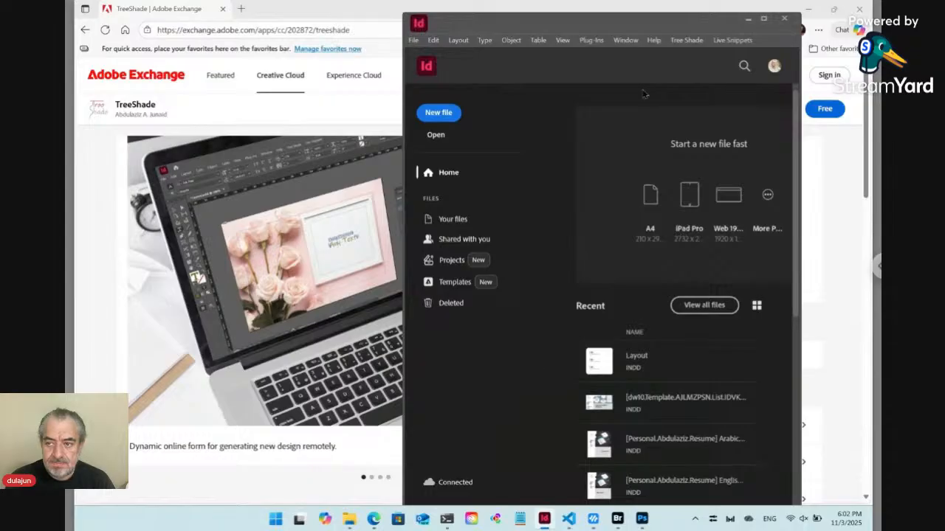
{"action": "left_click", "coordinate": [763, 18]}
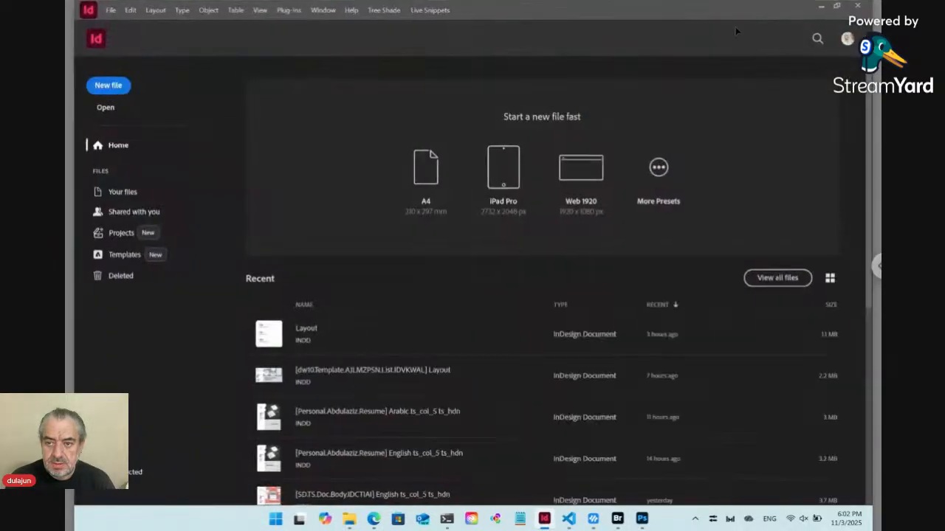
{"action": "left_click", "coordinate": [384, 11]}
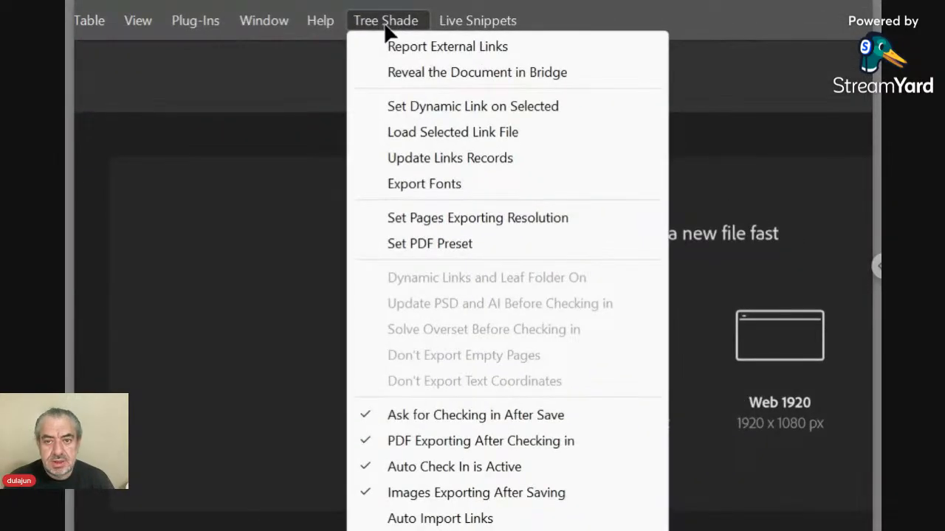
{"action": "mouse_move", "coordinate": [450, 31]}
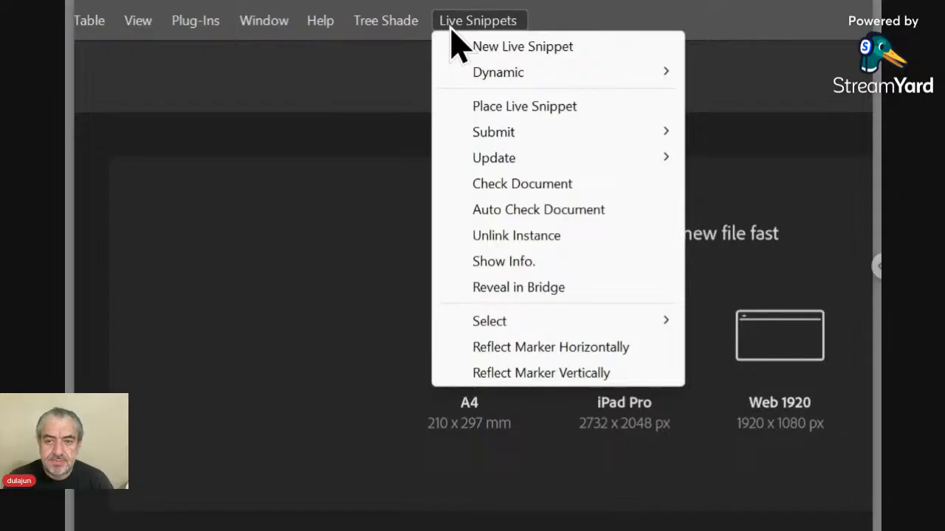
{"action": "mouse_move", "coordinate": [391, 22]}
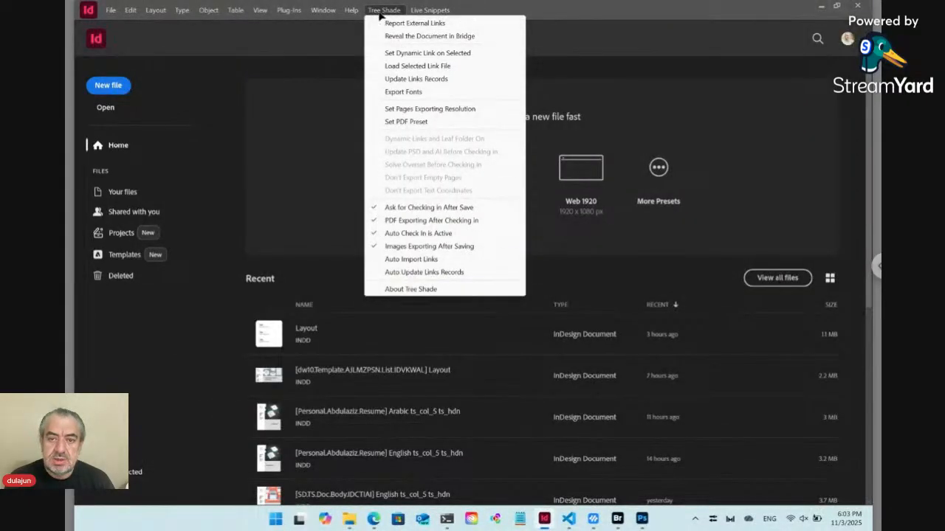
{"action": "left_click", "coordinate": [381, 12]}
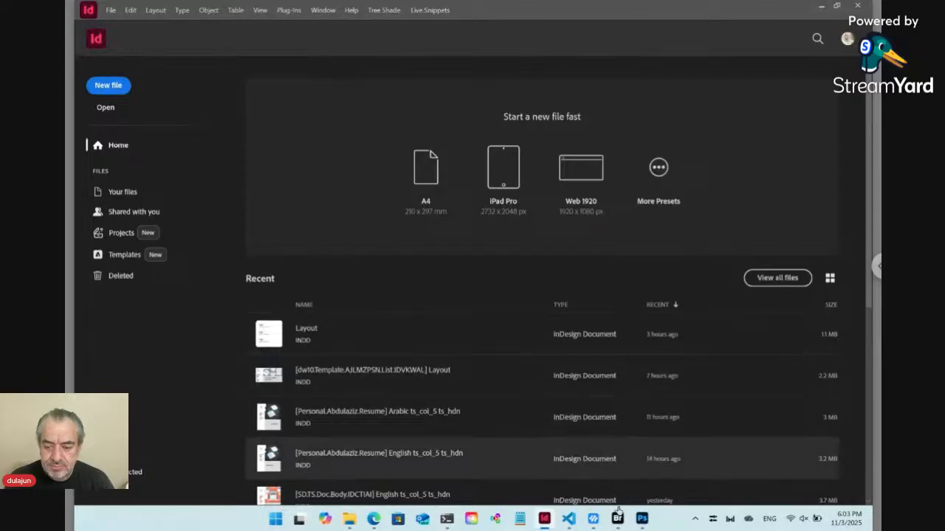
Switch to Bridge, create a folder named Test inside the Workshop folder, and open it.
{"action": "left_click", "coordinate": [617, 519]}
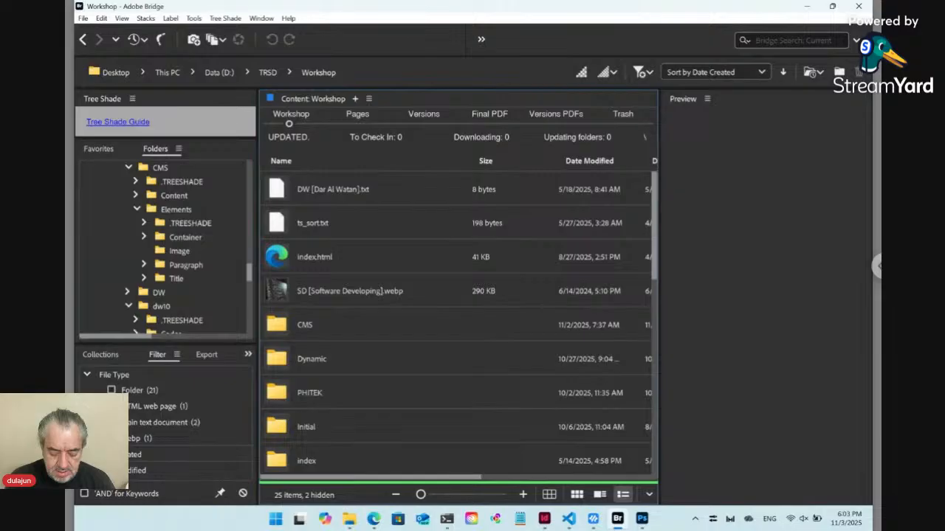
{"action": "key", "text": "ctrl+shift+n"}
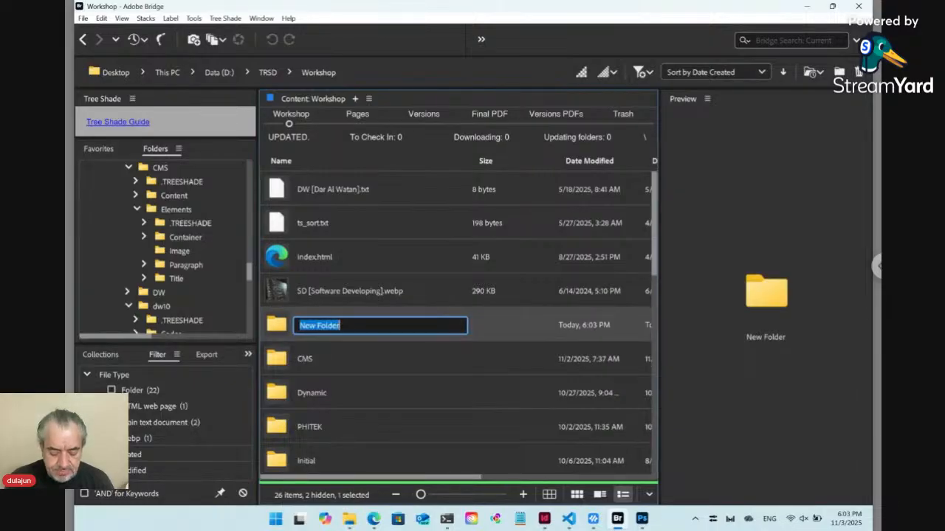
{"action": "type", "text": "Test"}
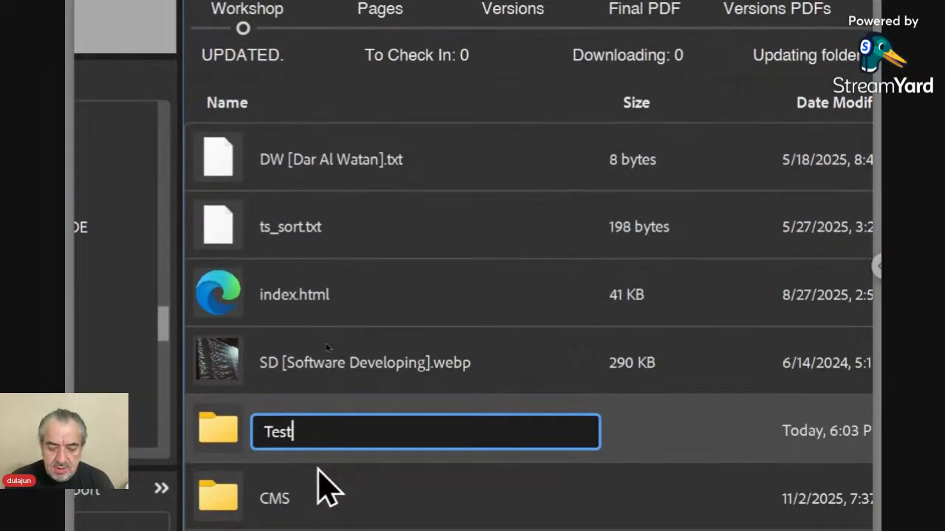
{"action": "key", "text": "Return"}
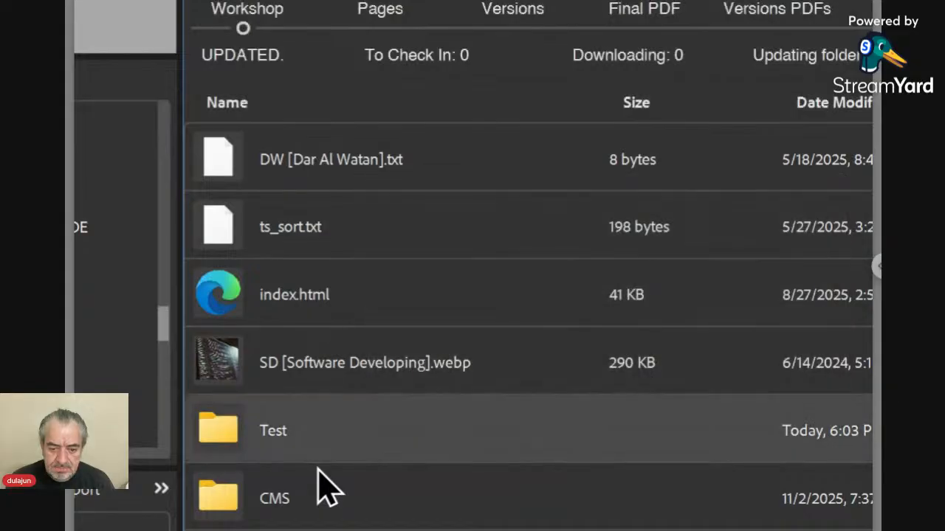
{"action": "key", "text": "Return"}
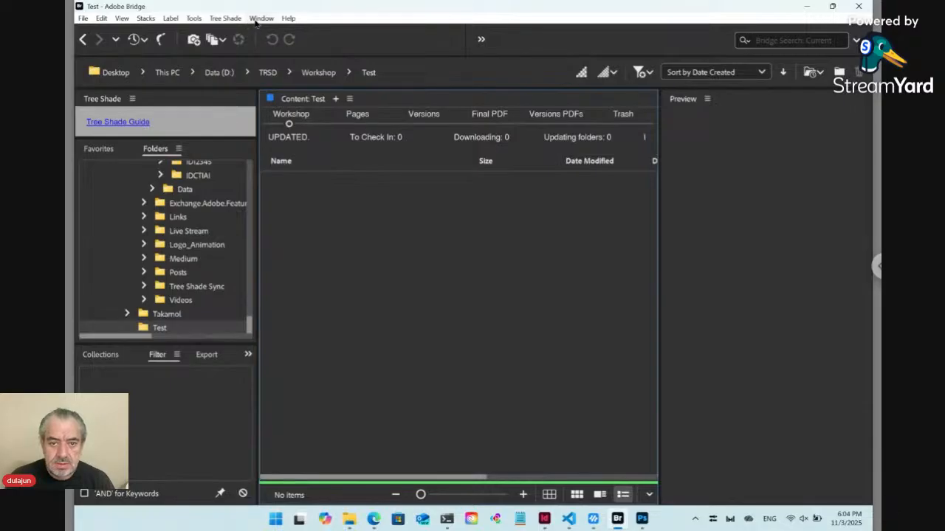
Create a Tree Shade Online item in the Test folder, keeping the file name Online ts_key.
{"action": "left_click", "coordinate": [229, 19]}
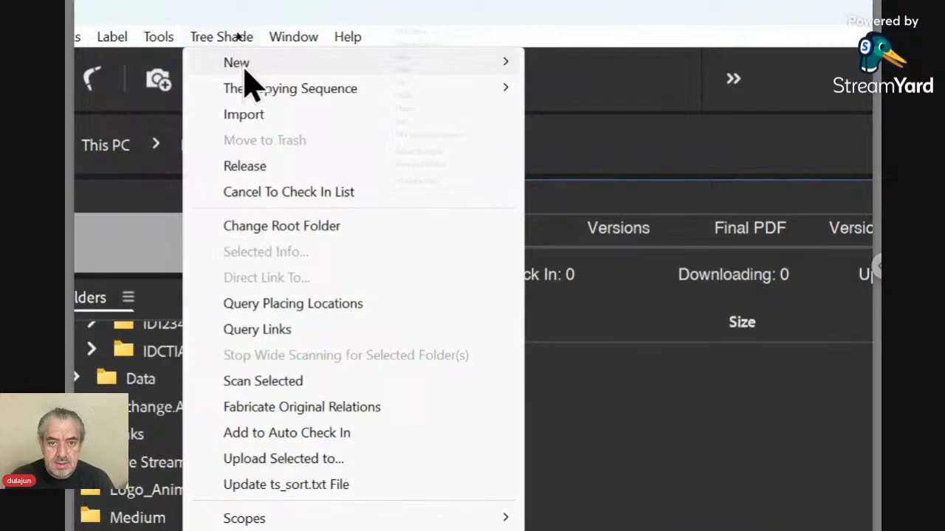
{"action": "mouse_move", "coordinate": [237, 35]}
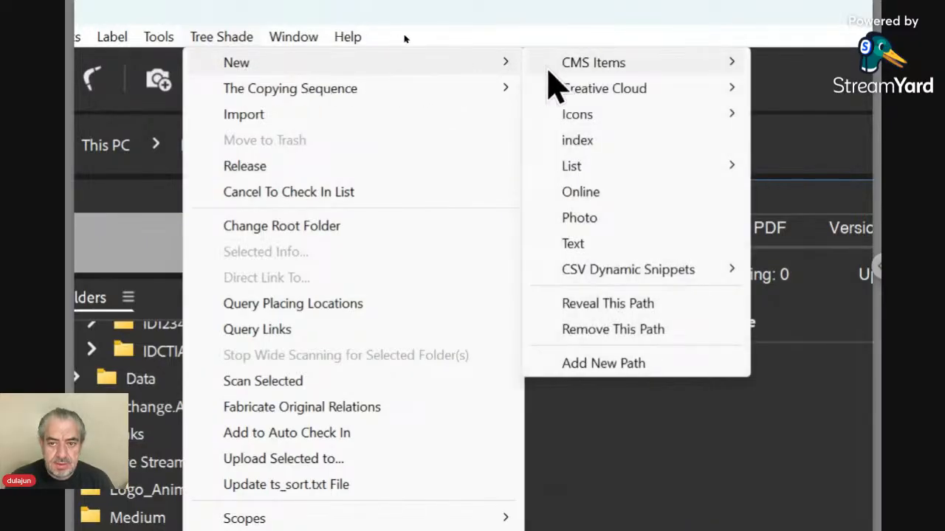
{"action": "mouse_move", "coordinate": [584, 75]}
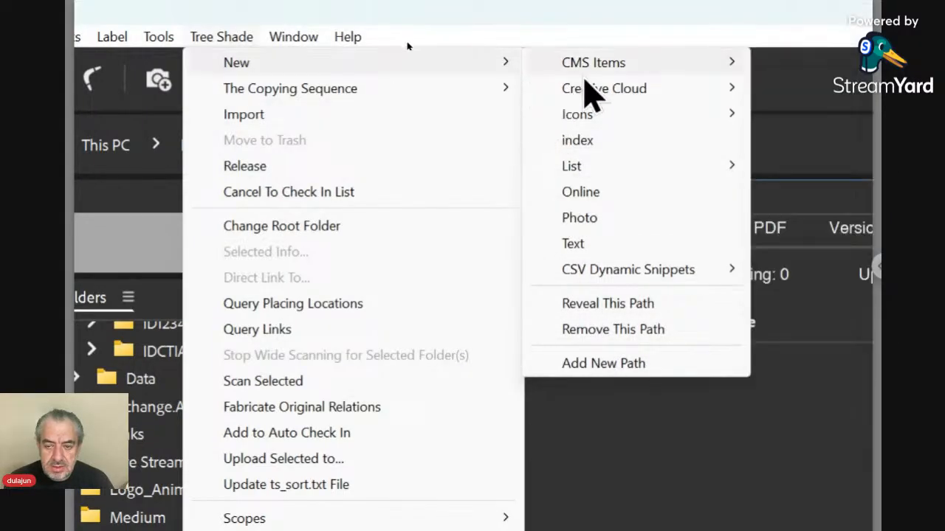
{"action": "mouse_move", "coordinate": [604, 182]}
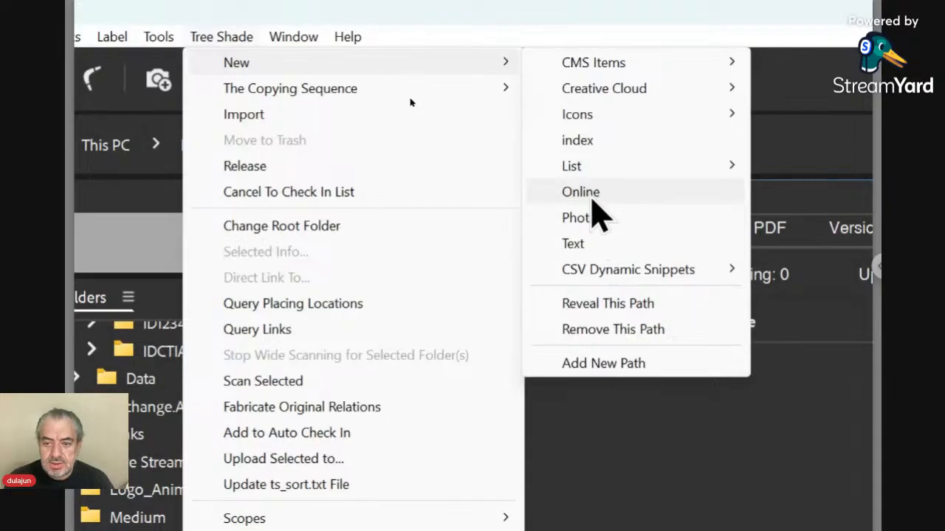
{"action": "left_click", "coordinate": [593, 201]}
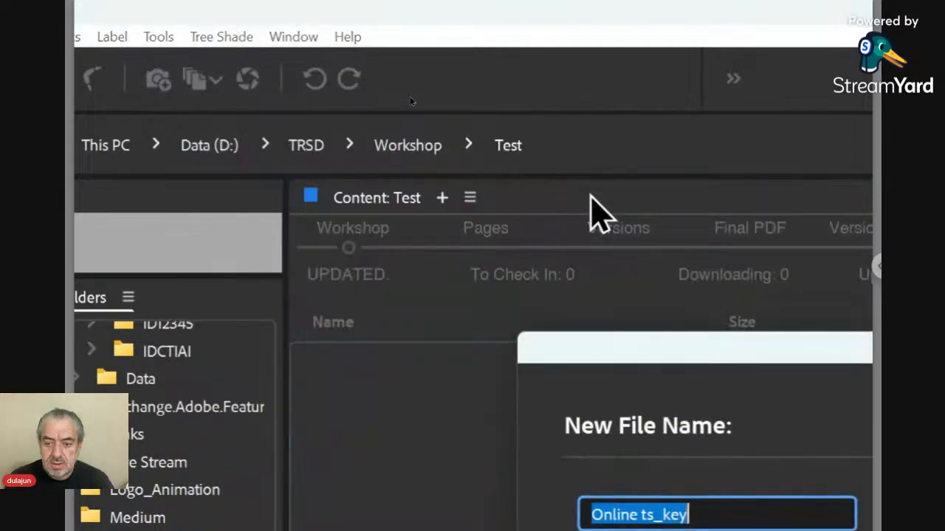
{"action": "left_click_drag", "start_coordinate": [622, 358], "coordinate": [450, 247]}
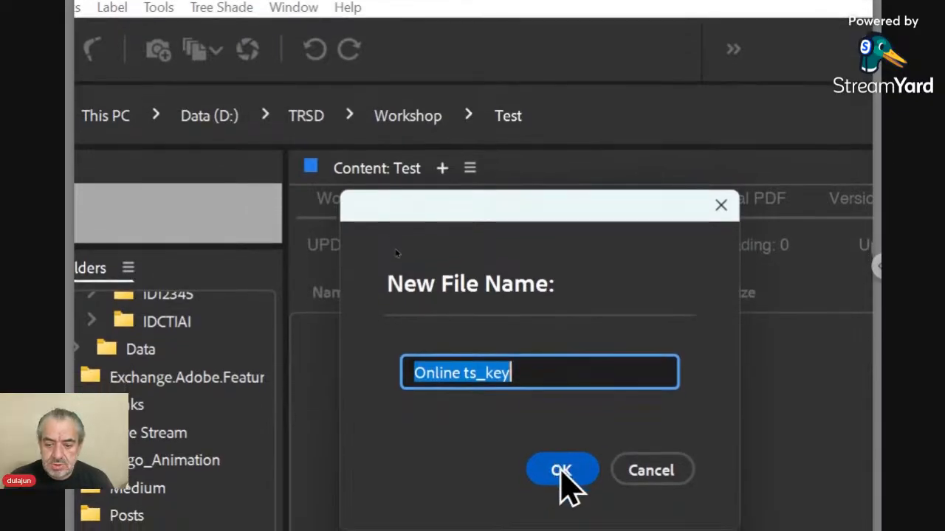
{"action": "left_click", "coordinate": [559, 476]}
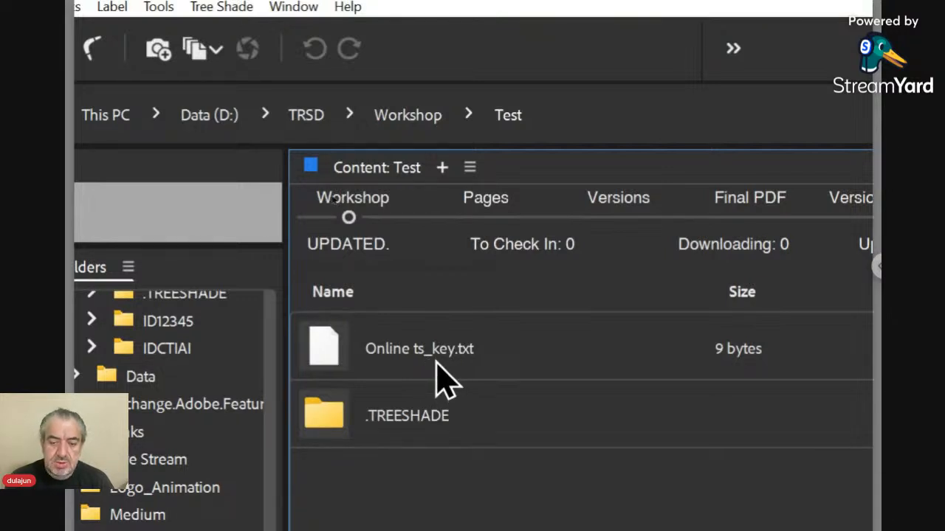
Open the online form belonging to the Online ts_key.txt file in the browser.
{"action": "left_click", "coordinate": [334, 363]}
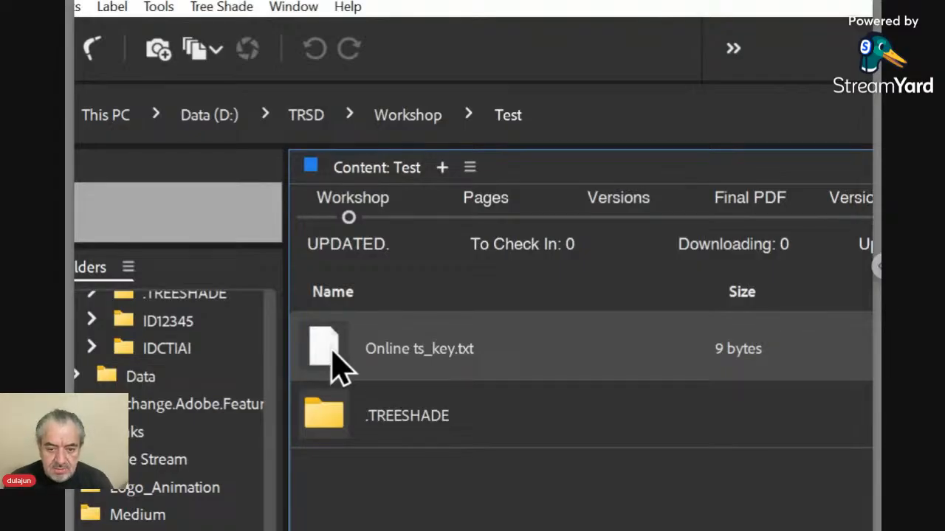
{"action": "double_click", "coordinate": [333, 363]}
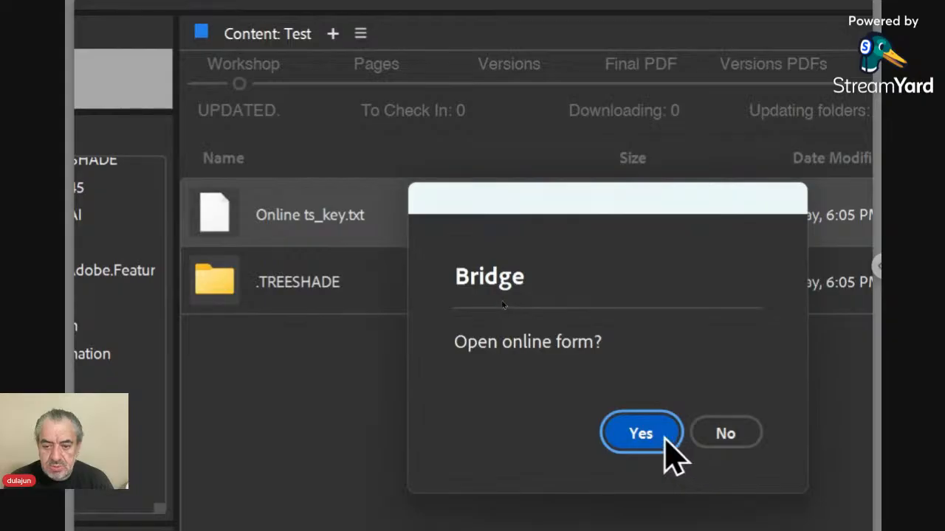
{"action": "left_click", "coordinate": [644, 433]}
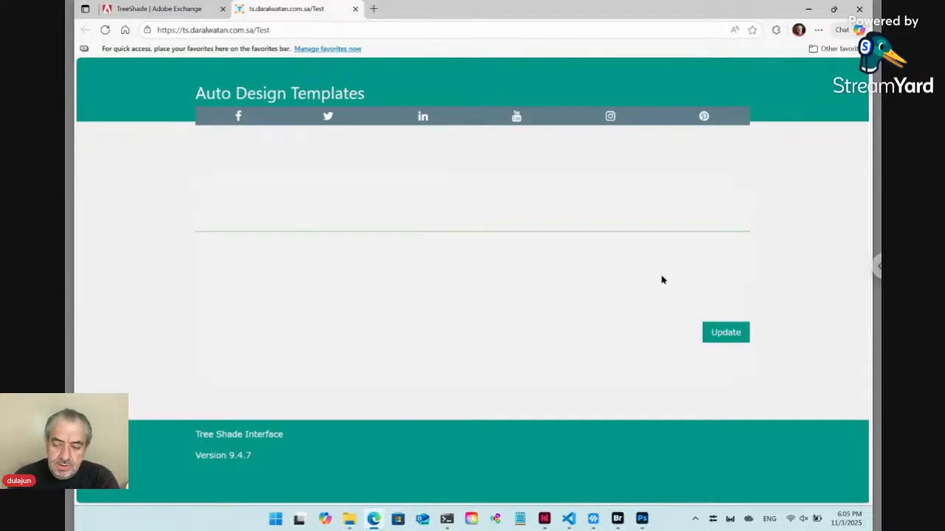
{"action": "left_click", "coordinate": [730, 338]}
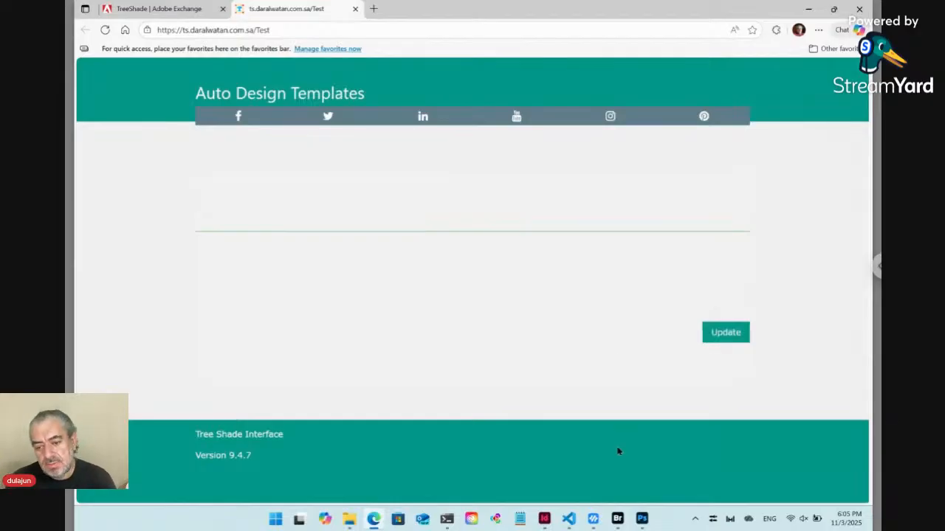
Return to Bridge and create a Tree Shade InDesign document named Layout in the Test folder.
{"action": "mouse_move", "coordinate": [619, 522]}
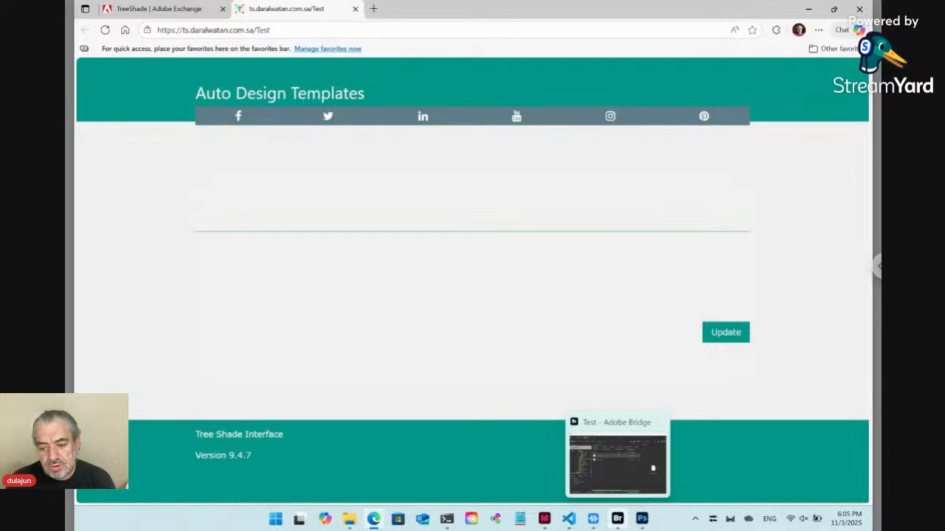
{"action": "left_click", "coordinate": [617, 519]}
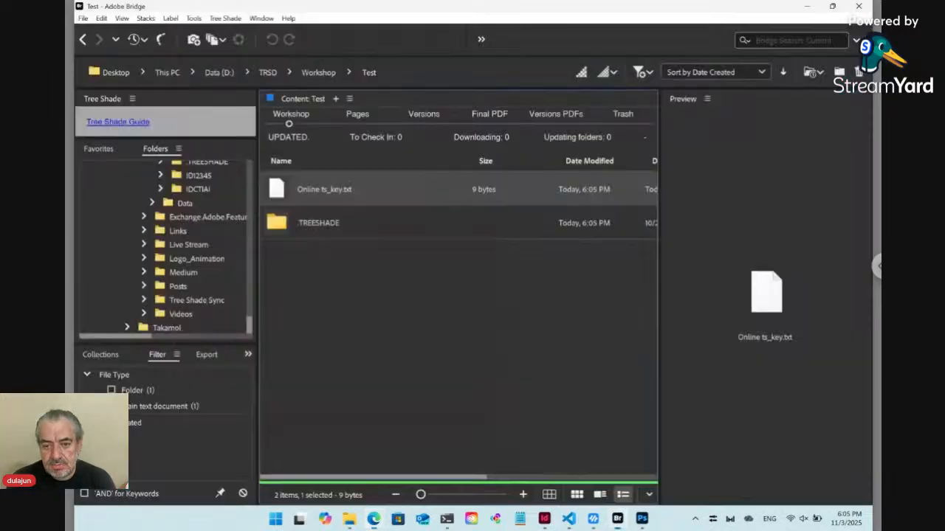
{"action": "left_click", "coordinate": [228, 19]}
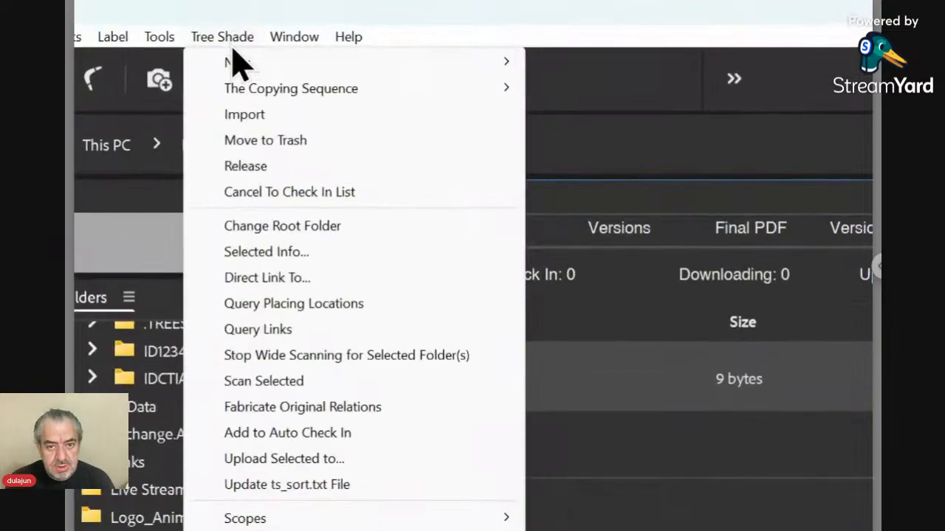
{"action": "mouse_move", "coordinate": [232, 30]}
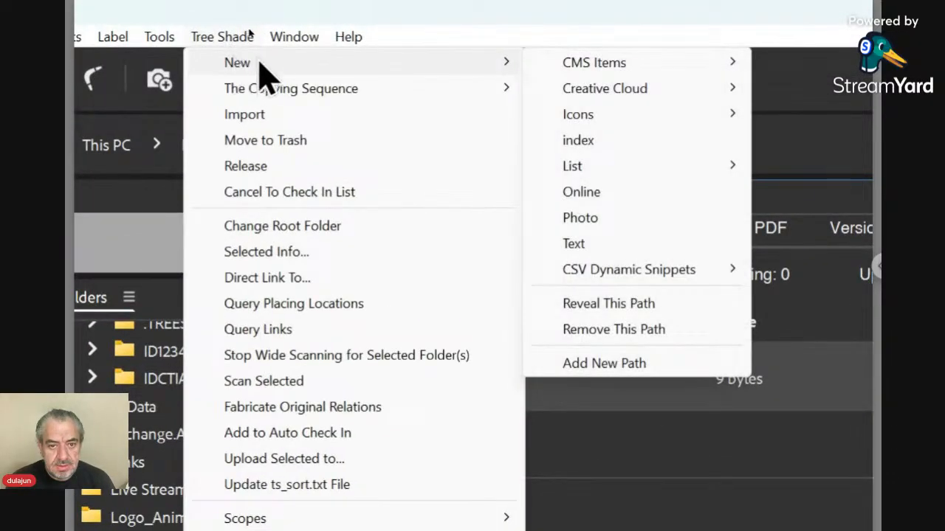
{"action": "mouse_move", "coordinate": [568, 95]}
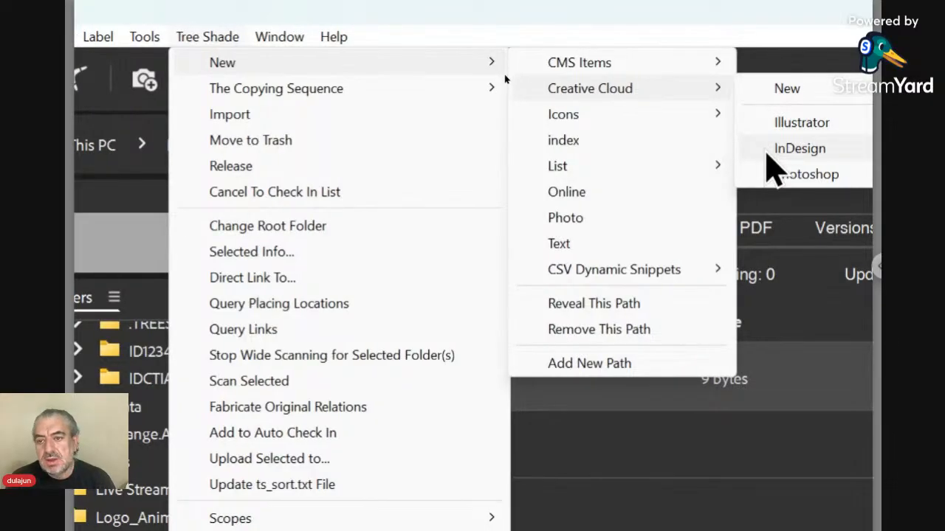
{"action": "left_click", "coordinate": [768, 152]}
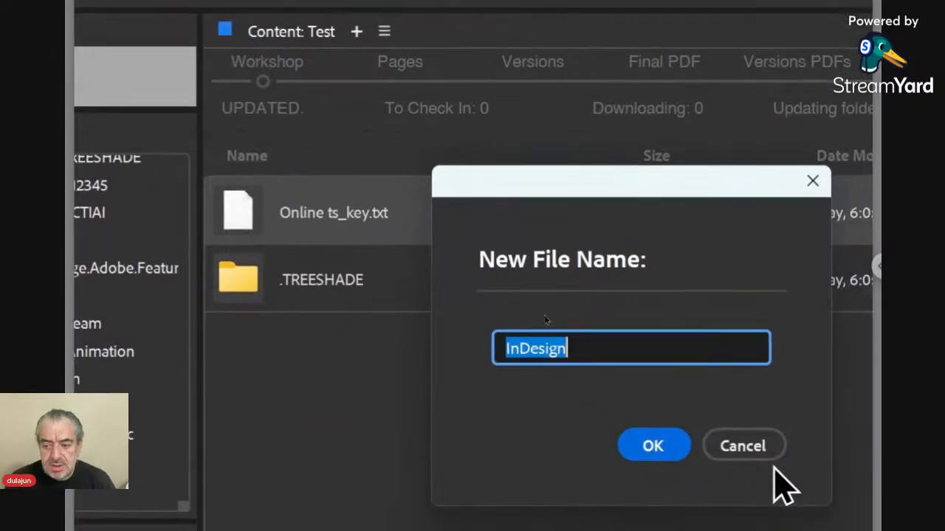
{"action": "type", "text": "Layout"}
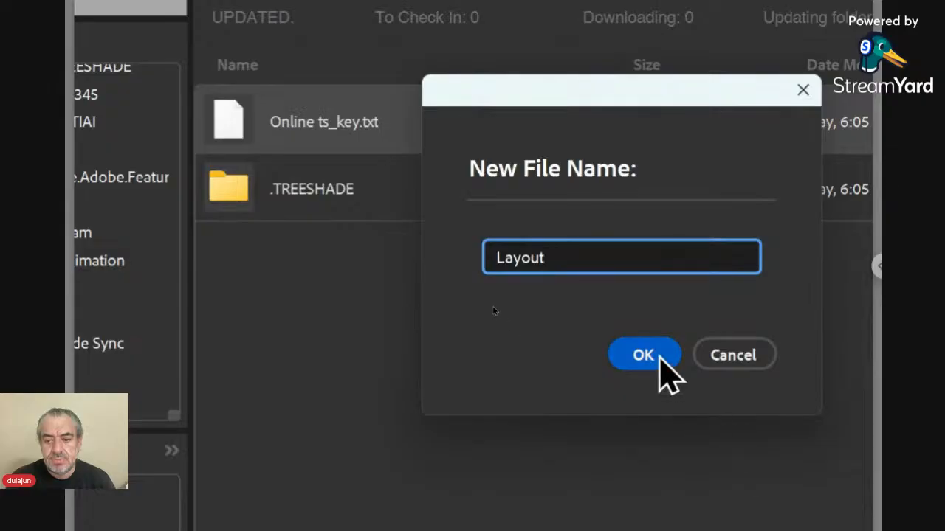
{"action": "left_click", "coordinate": [657, 355]}
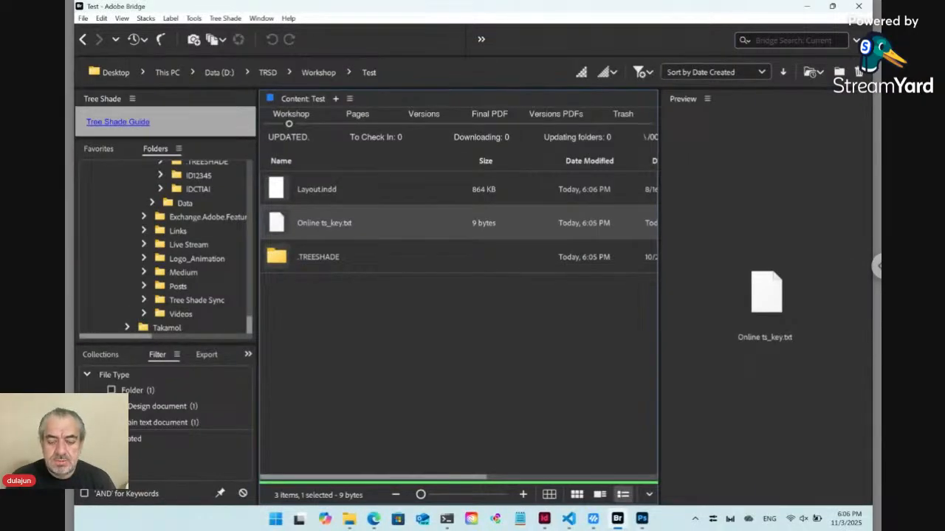
Switch to the browser, reload the Test online form, and arrange the browser window side by side with Bridge.
{"action": "left_click", "coordinate": [366, 515]}
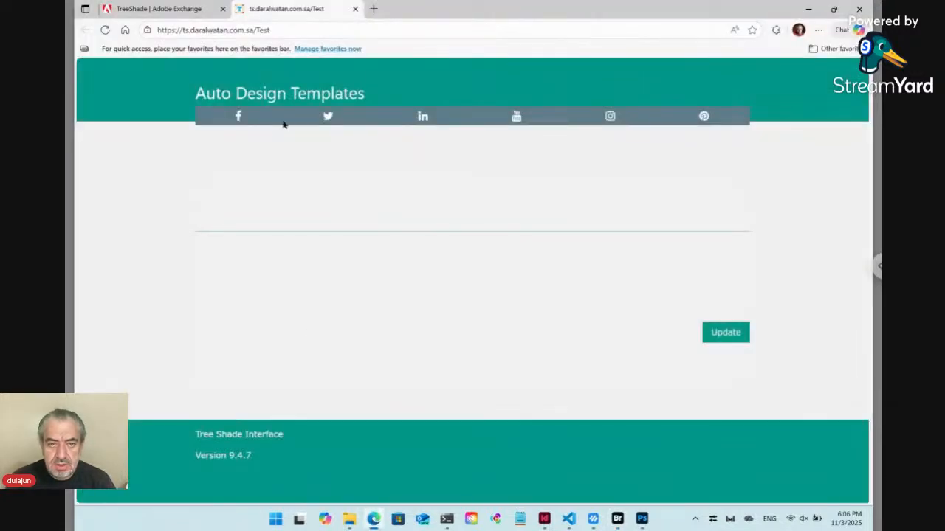
{"action": "left_click", "coordinate": [105, 29]}
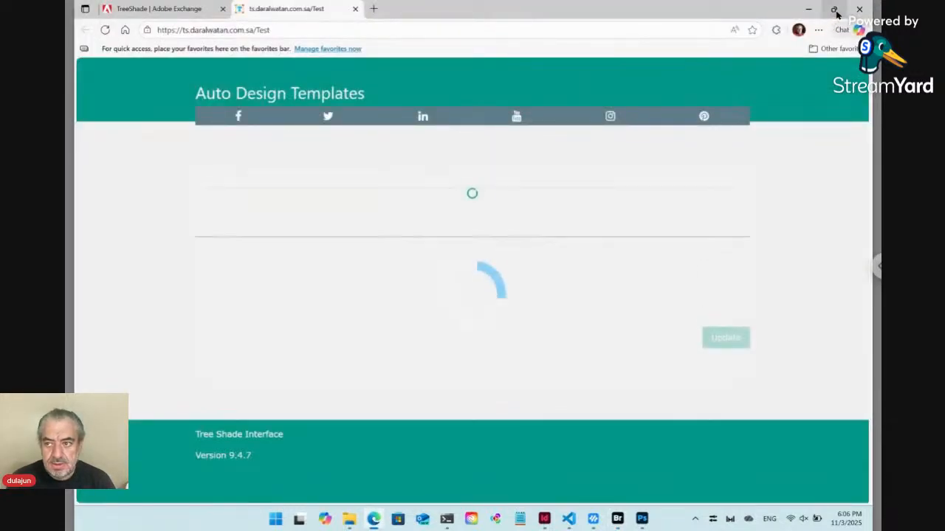
{"action": "mouse_move", "coordinate": [833, 9]}
{"action": "left_click", "coordinate": [773, 47]}
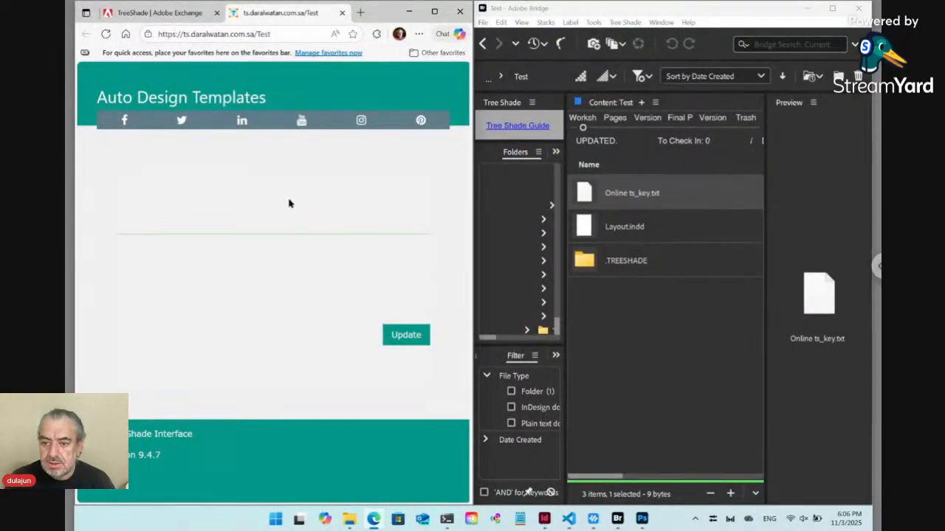
Try to check in Layout.indd from the Test folder, declining to mark it as final.
{"action": "left_click", "coordinate": [616, 231]}
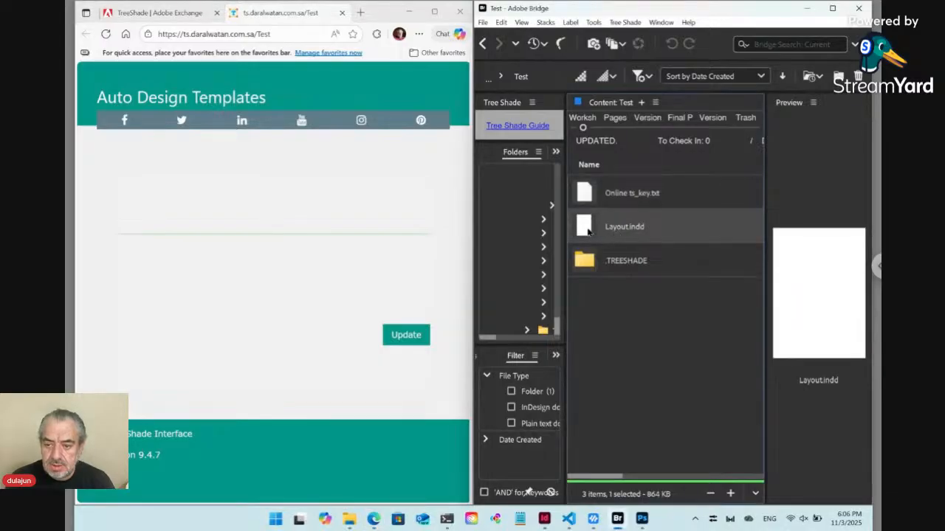
{"action": "right_click", "coordinate": [588, 231]}
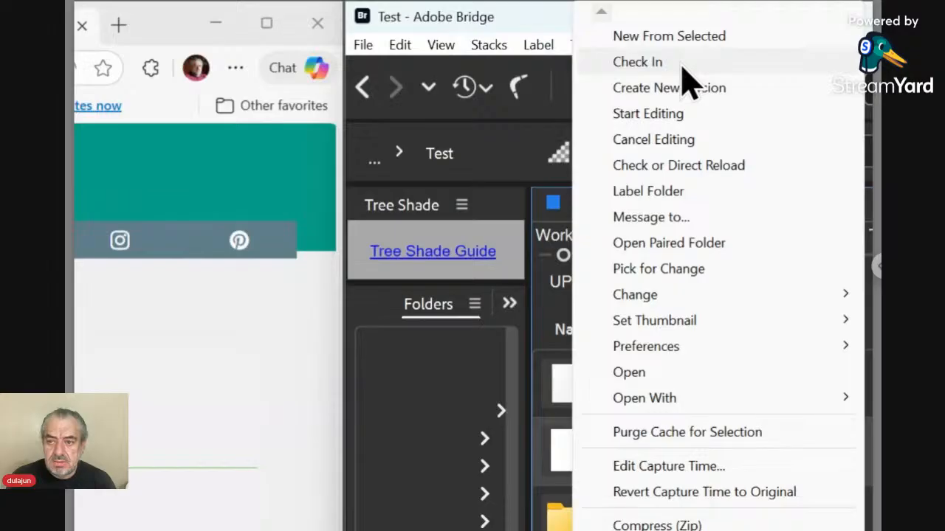
{"action": "left_click", "coordinate": [682, 64]}
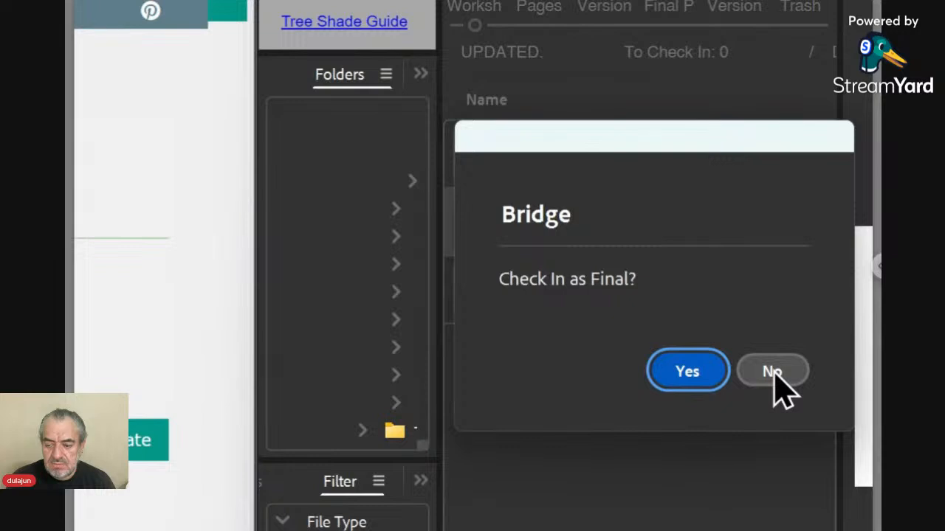
{"action": "left_click", "coordinate": [773, 371]}
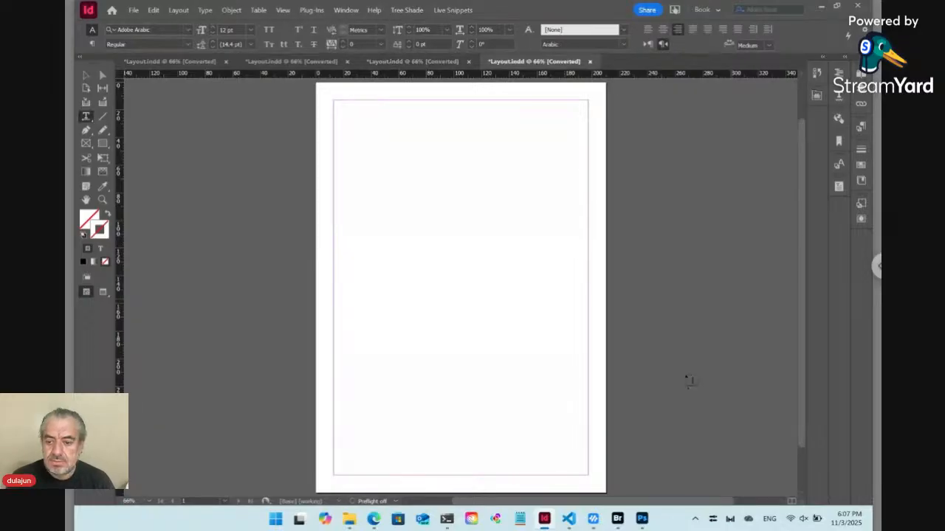
Return to Bridge and cancel Tree Shade's to-check-in list.
{"action": "left_click", "coordinate": [617, 521]}
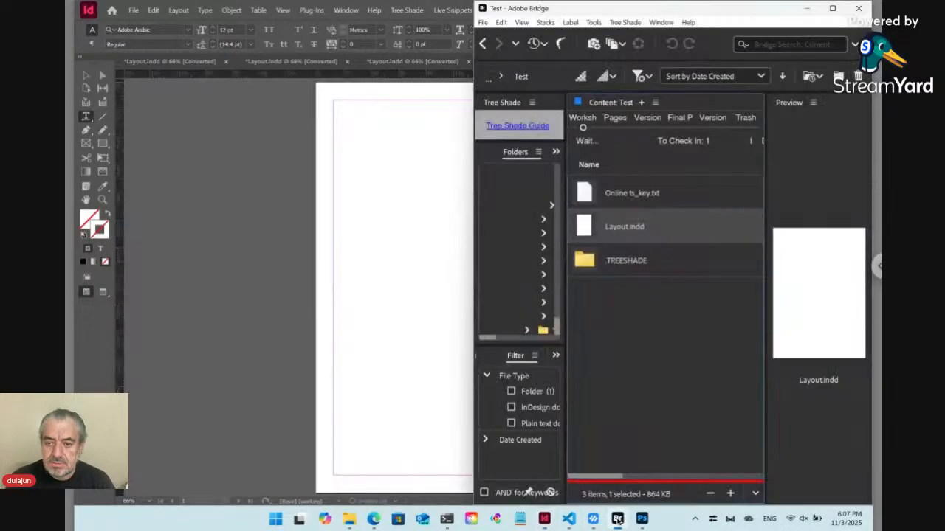
{"action": "left_click", "coordinate": [624, 22]}
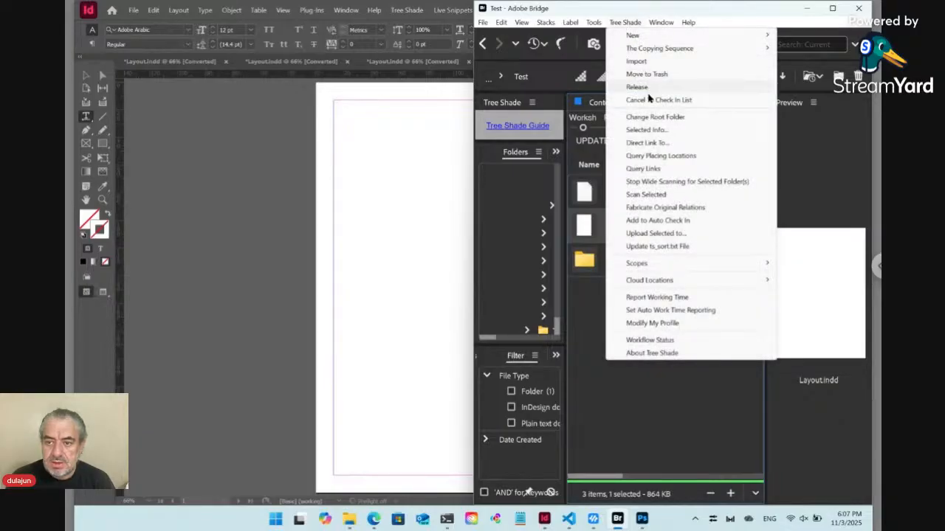
{"action": "left_click", "coordinate": [650, 101]}
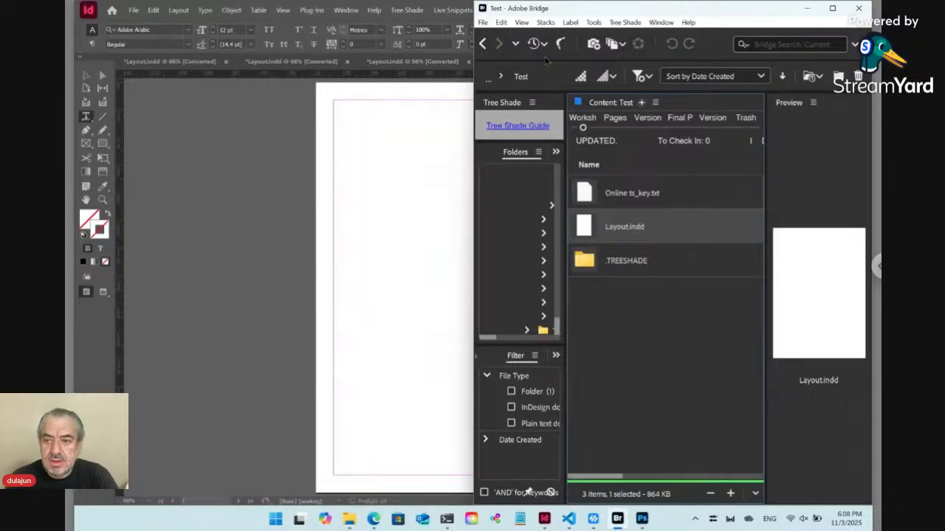
{"action": "left_click", "coordinate": [626, 22]}
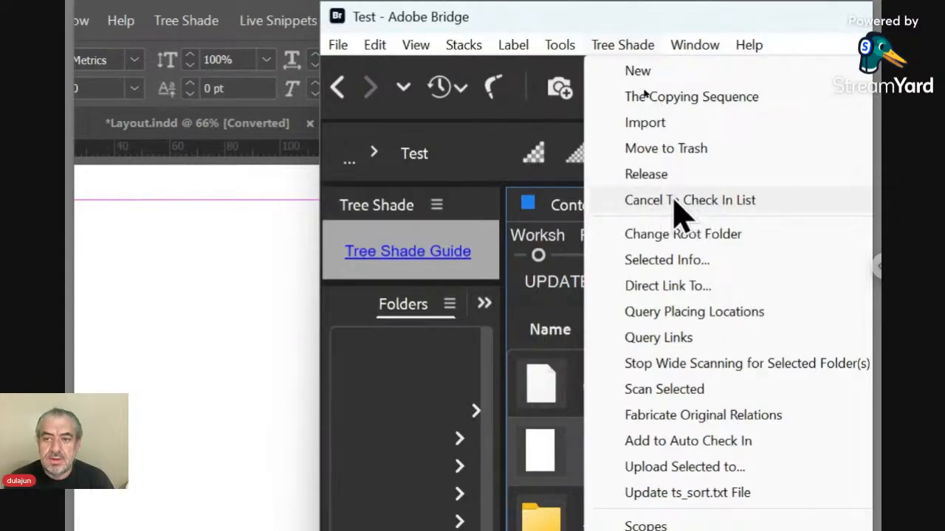
{"action": "left_click", "coordinate": [624, 45]}
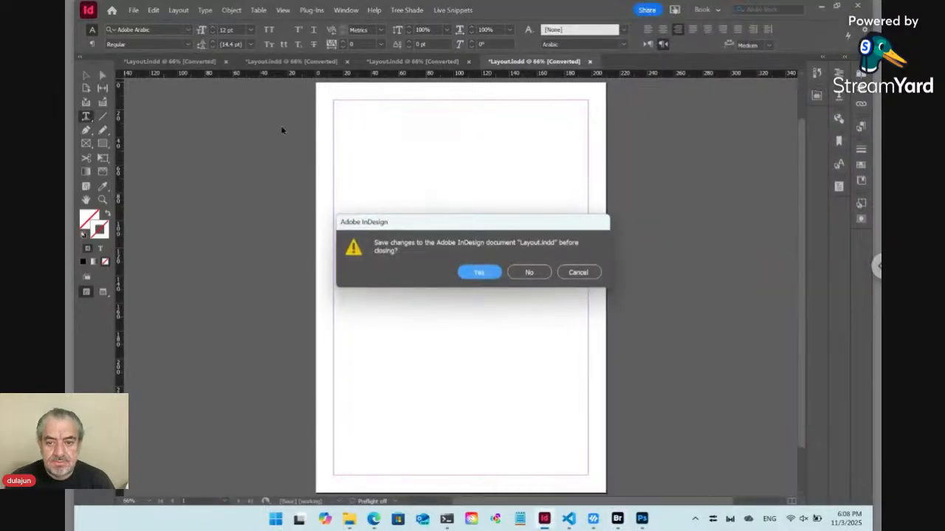
Close all open Layout.indd copies in InDesign without saving their changes.
{"action": "left_click", "coordinate": [528, 272]}
{"action": "left_click", "coordinate": [533, 272]}
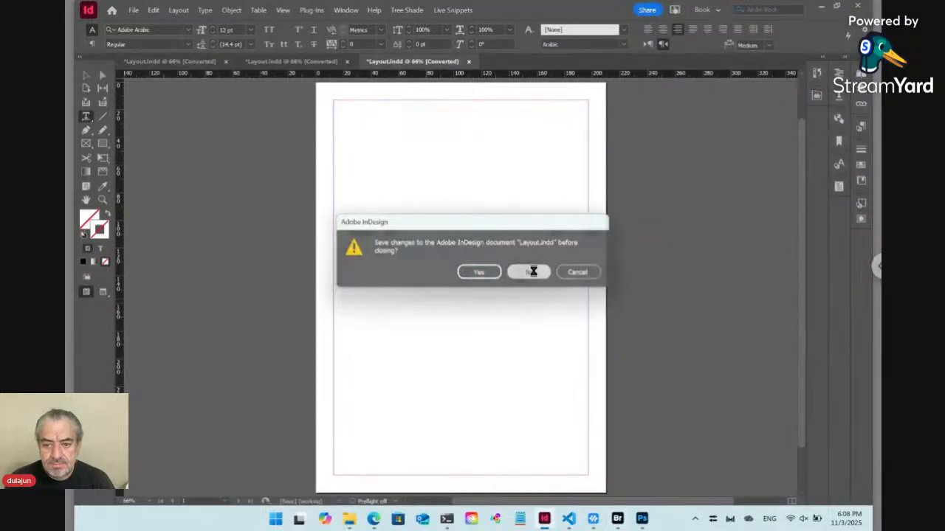
{"action": "left_click", "coordinate": [533, 271]}
{"action": "left_click", "coordinate": [533, 272]}
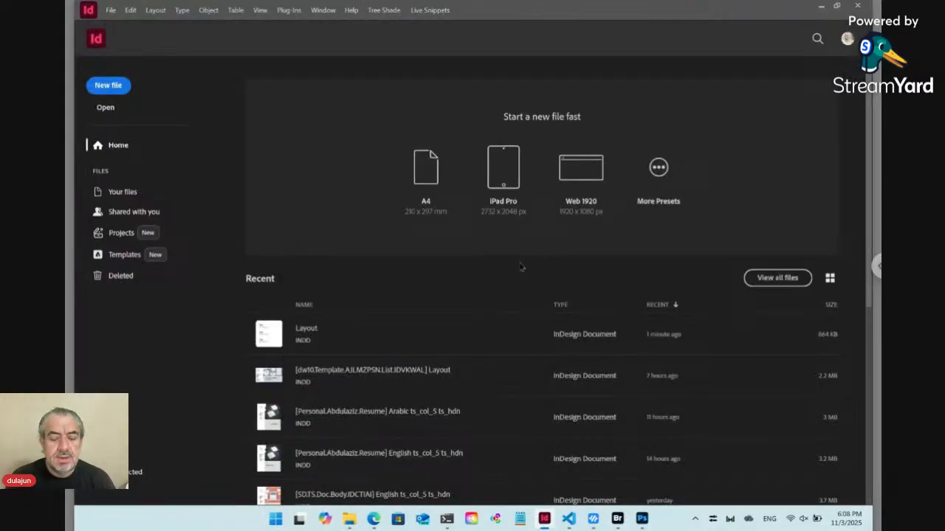
Switch to Bridge, maximize its window, and reveal the folder that stores Tree Shade's new-item templates.
{"action": "left_click", "coordinate": [619, 521]}
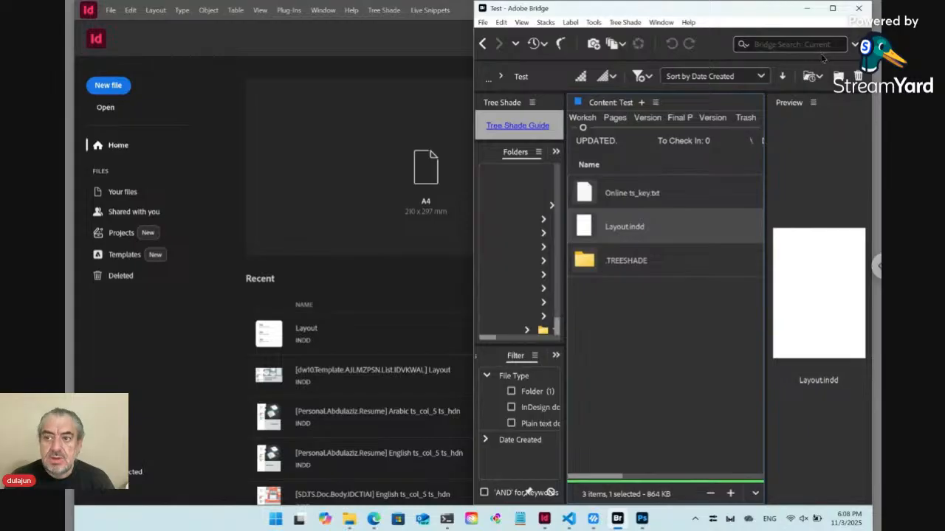
{"action": "left_click", "coordinate": [833, 9]}
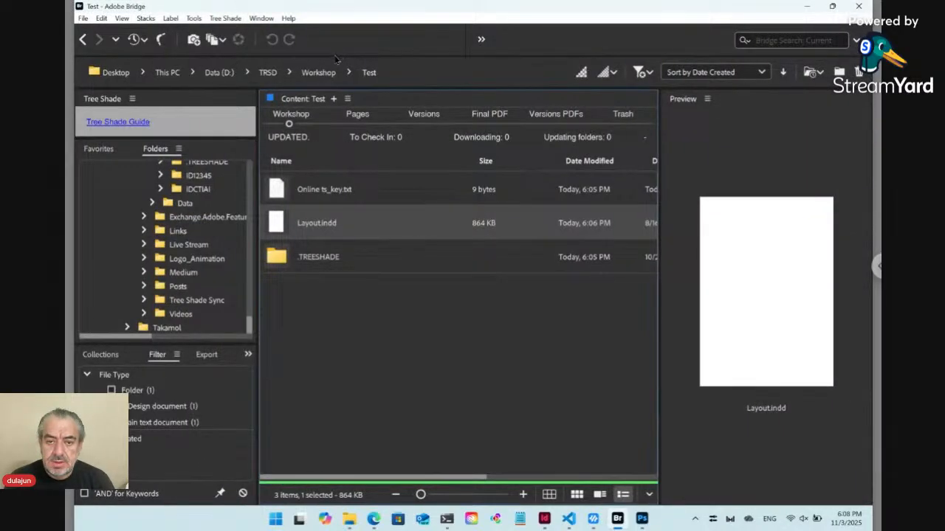
{"action": "left_click", "coordinate": [230, 18]}
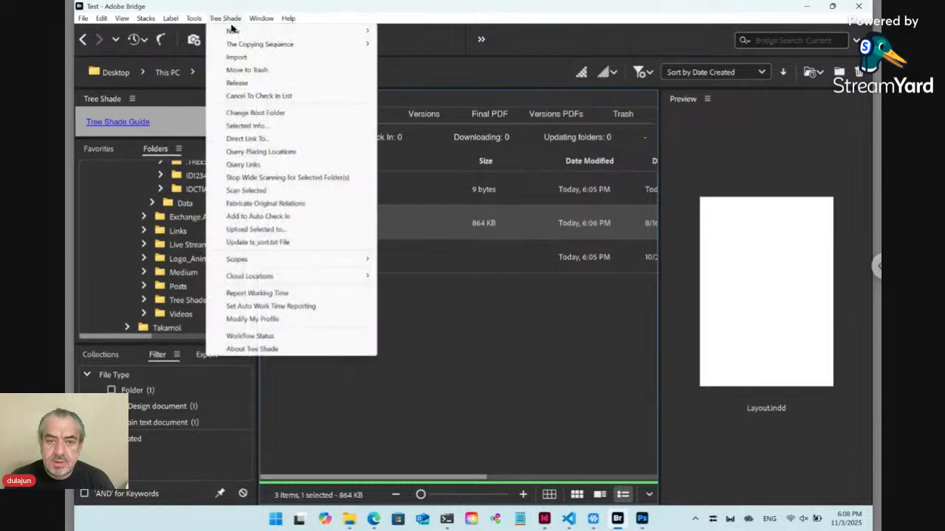
{"action": "mouse_move", "coordinate": [233, 35]}
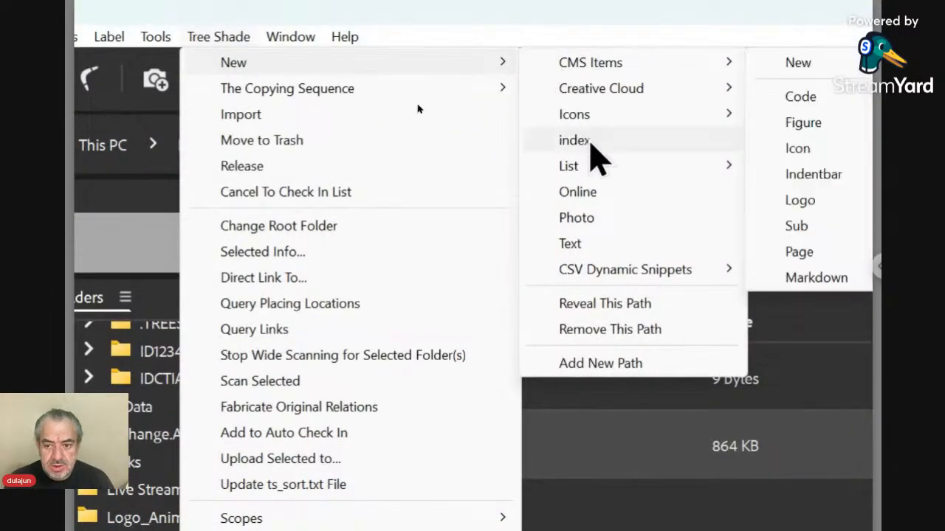
{"action": "left_click", "coordinate": [607, 306]}
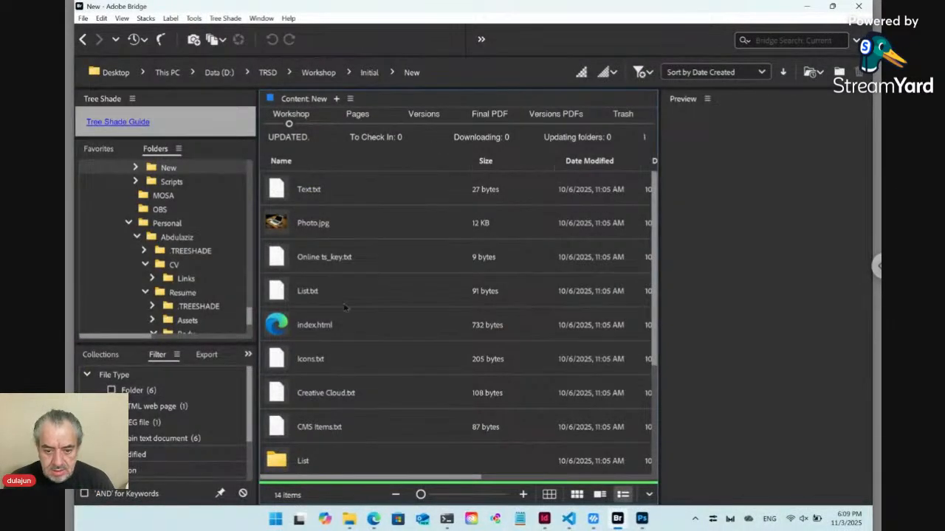
Open the InDesign.indd template from the Creative Cloud subfolder of the New folder.
{"action": "scroll", "coordinate": [346, 307], "scroll_direction": "down", "scroll_amount": 3}
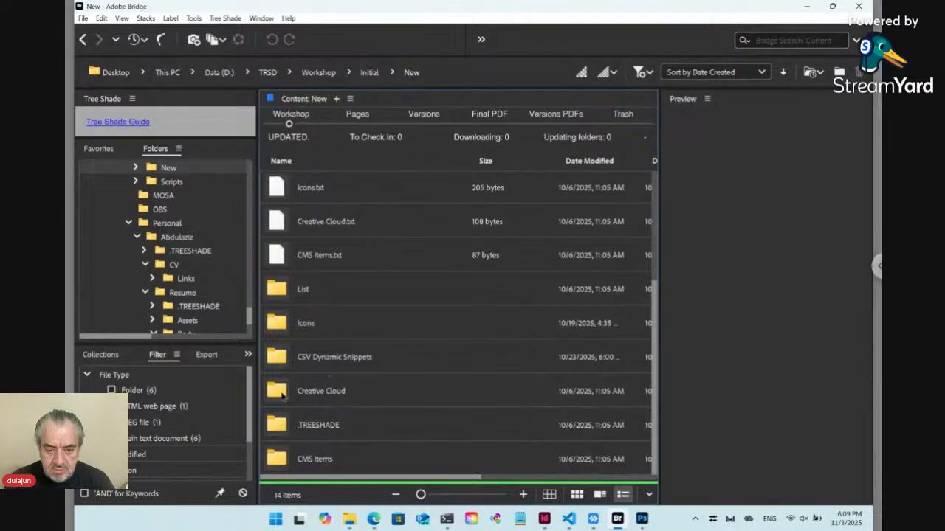
{"action": "left_click", "coordinate": [281, 397]}
{"action": "double_click", "coordinate": [281, 396]}
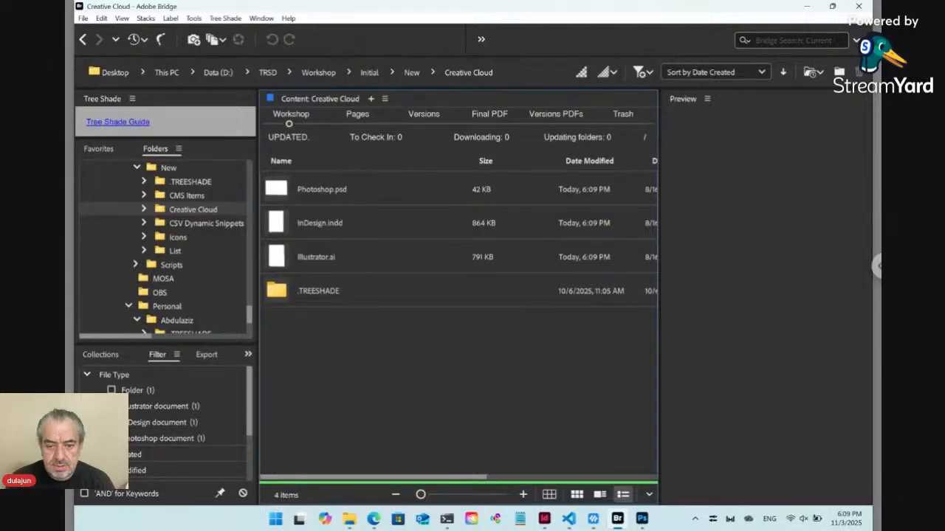
{"action": "left_click", "coordinate": [282, 227]}
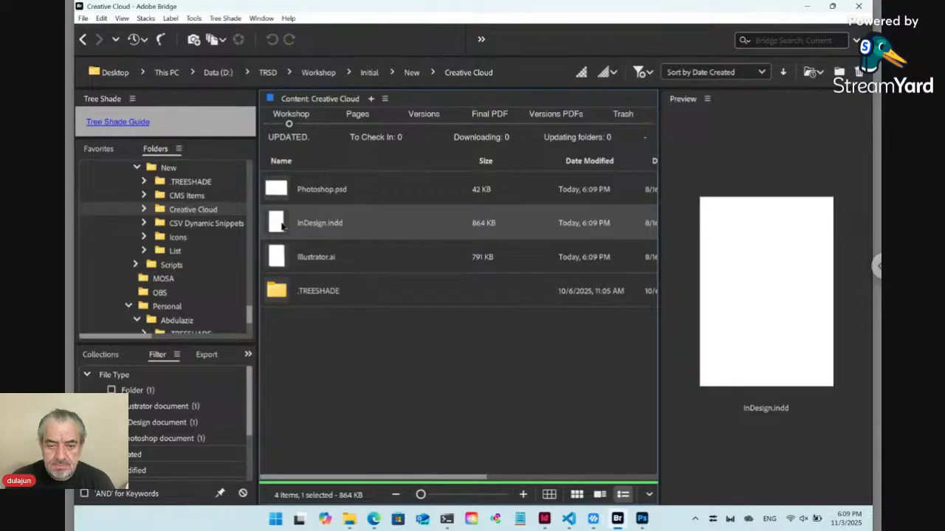
{"action": "double_click", "coordinate": [282, 227]}
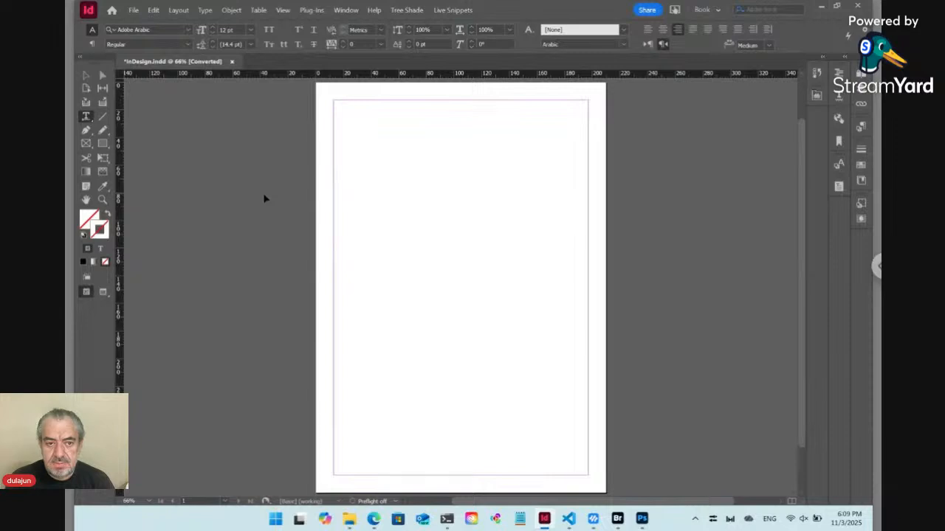
Save the converted template over the existing InDesign.indd as an InDesign 2026 document and close it.
{"action": "key", "text": "ctrl+s"}
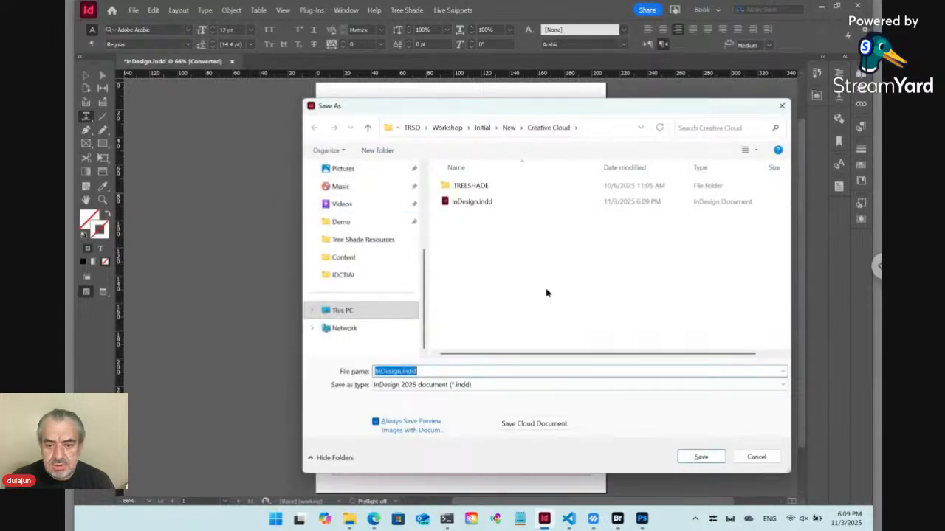
{"action": "left_click", "coordinate": [712, 457]}
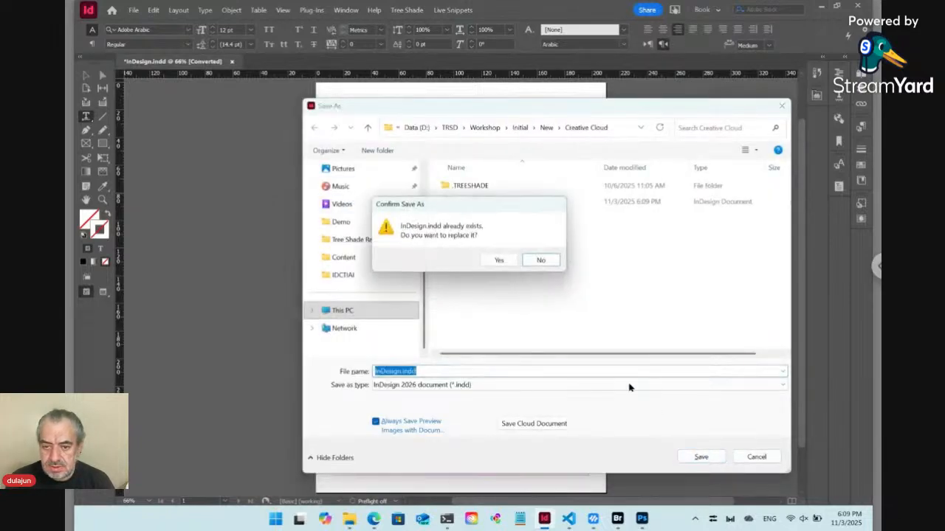
{"action": "left_click", "coordinate": [515, 264]}
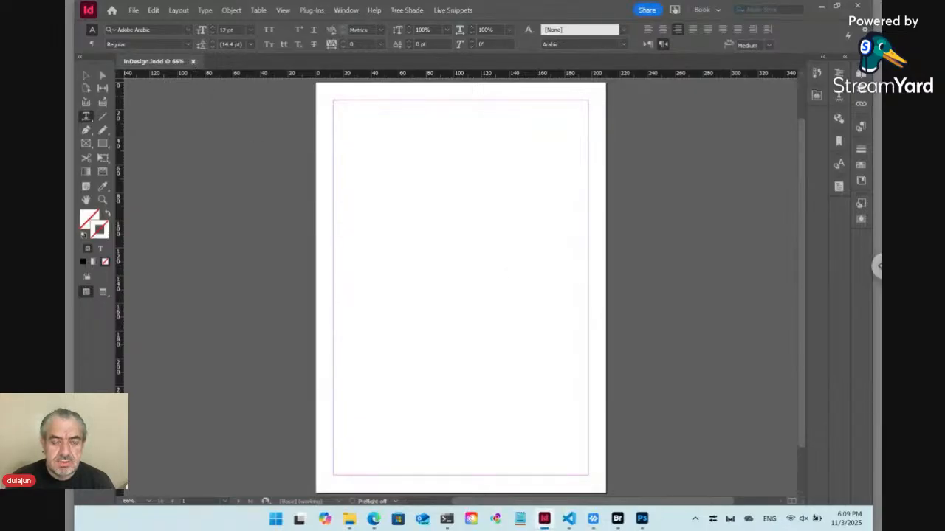
{"action": "left_click", "coordinate": [193, 62]}
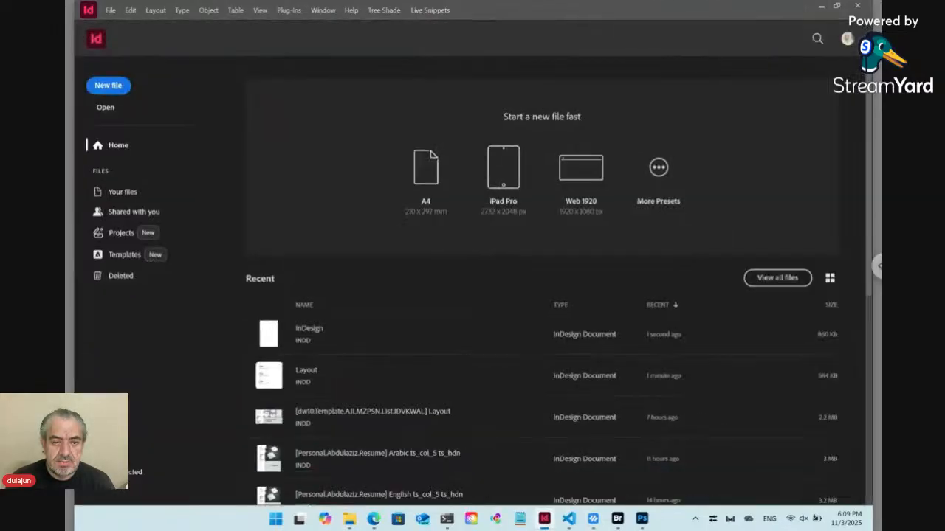
Return to the Test folder in Bridge and open Layout.indd in InDesign.
{"action": "left_click", "coordinate": [618, 521]}
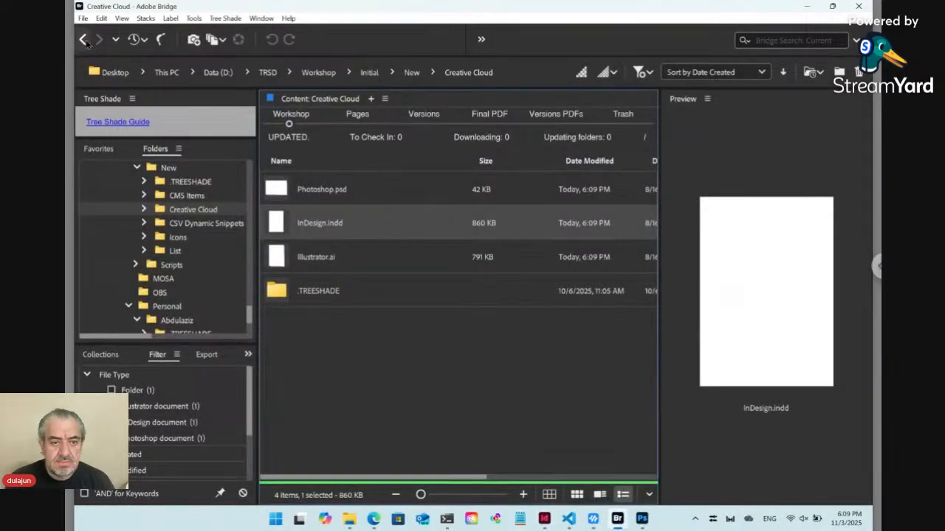
{"action": "left_click", "coordinate": [84, 40]}
{"action": "left_click", "coordinate": [84, 40]}
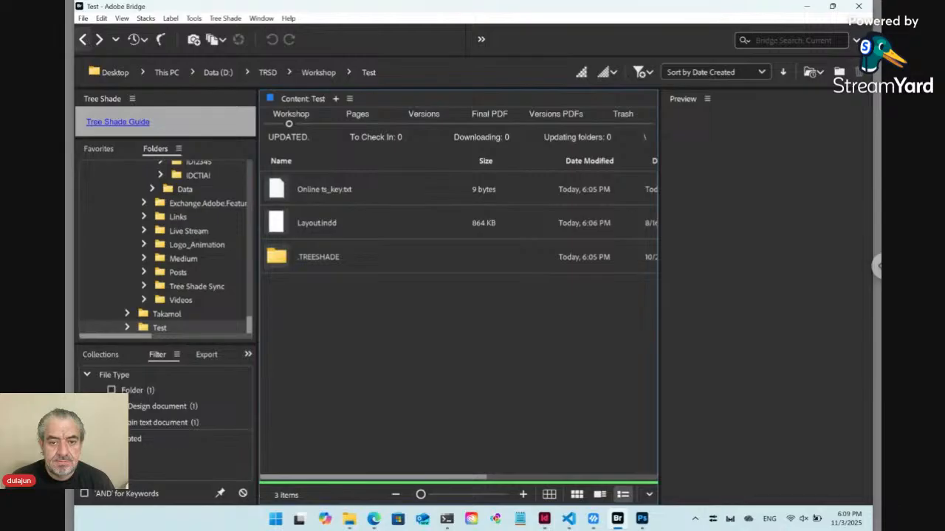
{"action": "left_click", "coordinate": [356, 230]}
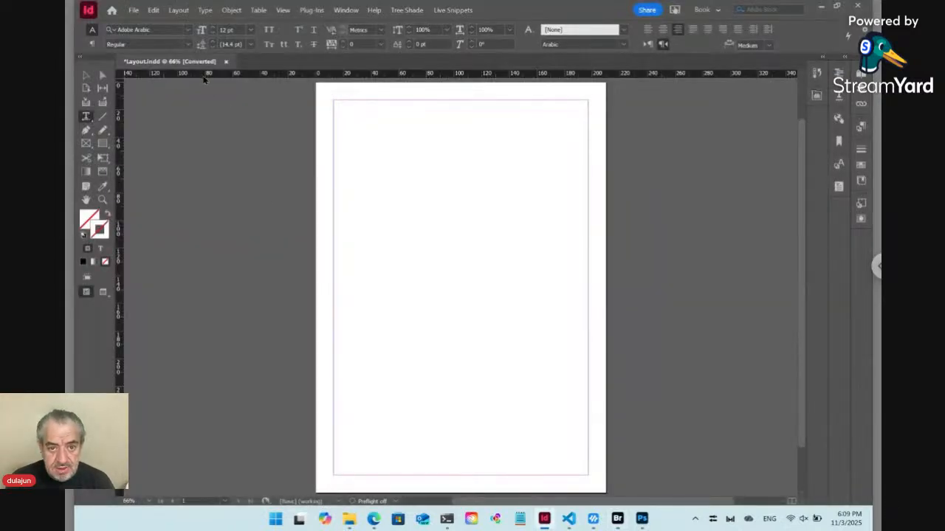
Save the converted layout over the existing Layout.indd as an InDesign 2026 document and close it.
{"action": "key", "text": "ctrl+s"}
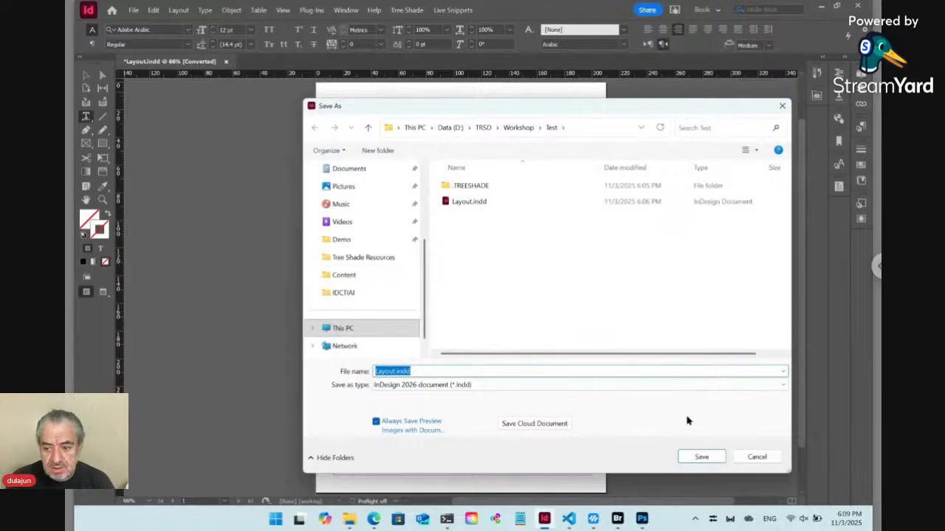
{"action": "left_click", "coordinate": [701, 458]}
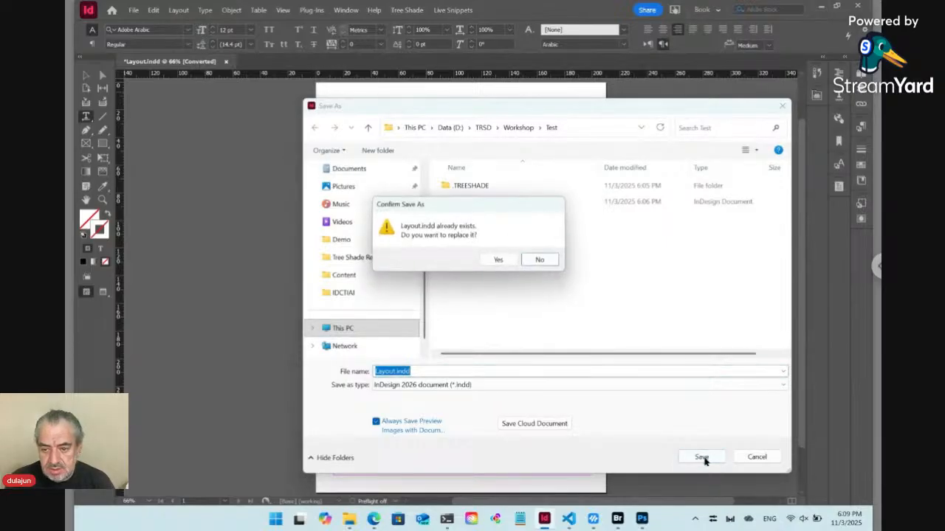
{"action": "left_click", "coordinate": [502, 261]}
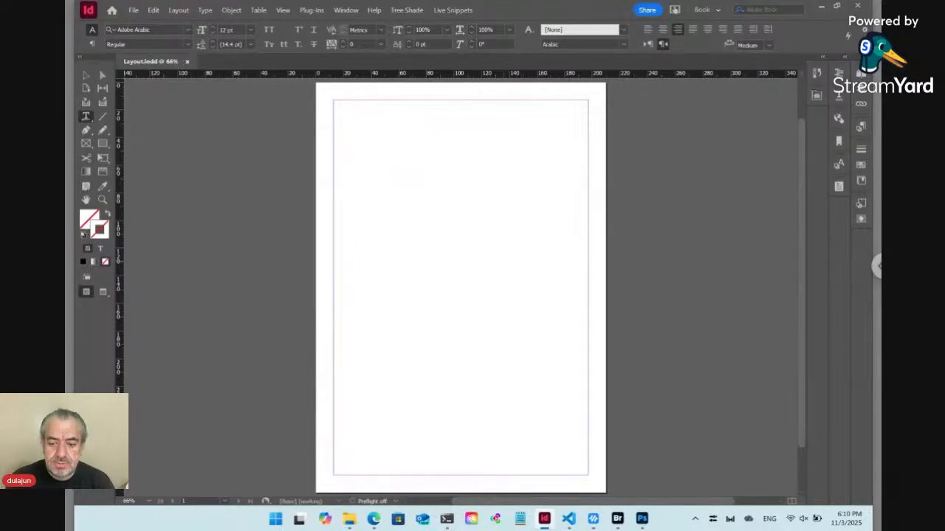
{"action": "left_click", "coordinate": [188, 62]}
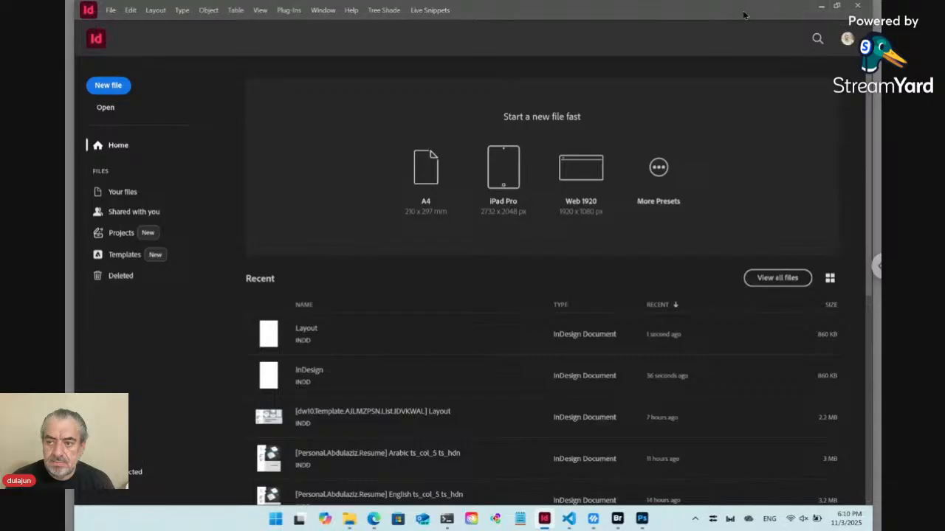
Place the InDesign window side by side with Bridge and check in Layout.indd without marking it as final.
{"action": "left_click_drag", "start_coordinate": [734, 23], "coordinate": [691, 78]}
{"action": "left_click_drag", "start_coordinate": [609, 72], "coordinate": [367, 46]}
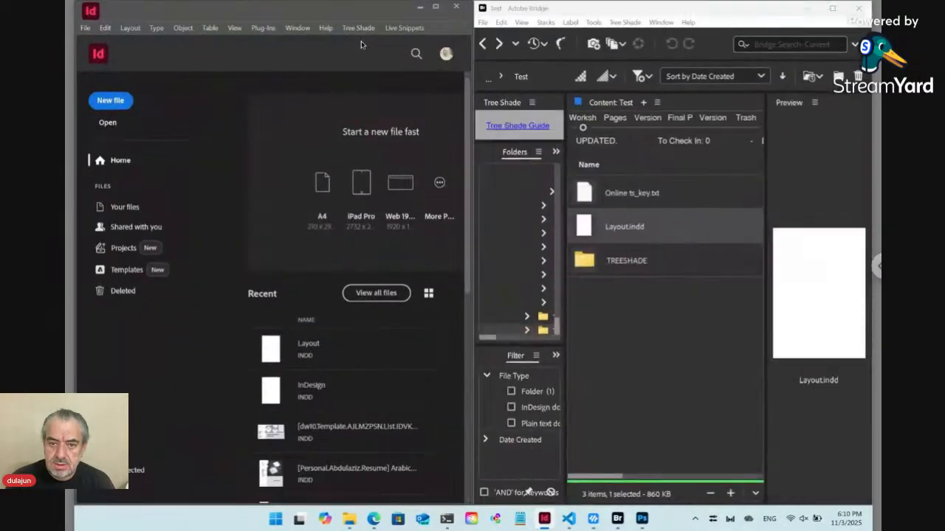
{"action": "right_click", "coordinate": [590, 230]}
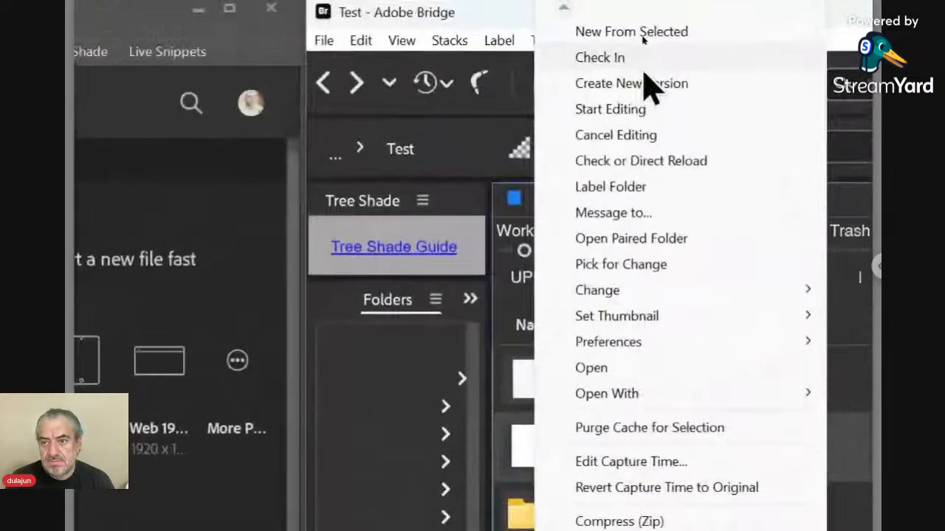
{"action": "left_click", "coordinate": [646, 68]}
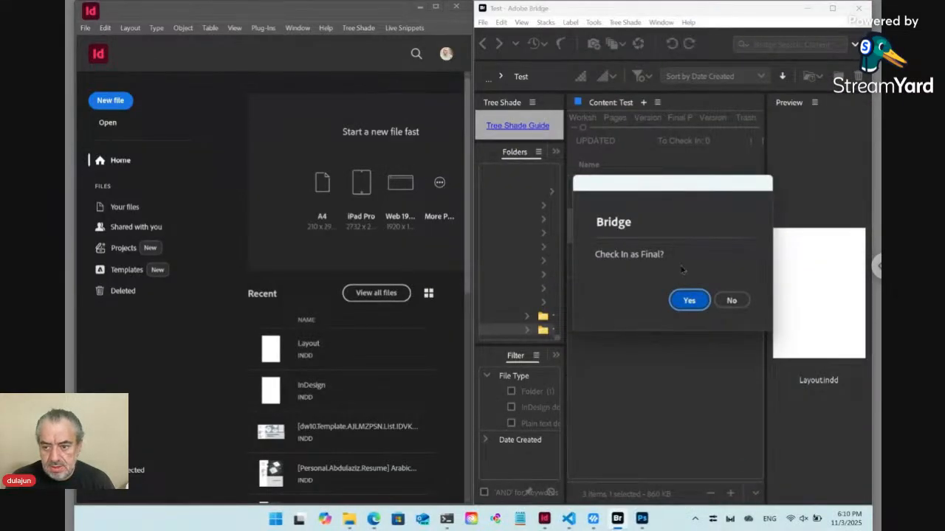
{"action": "left_click", "coordinate": [732, 301]}
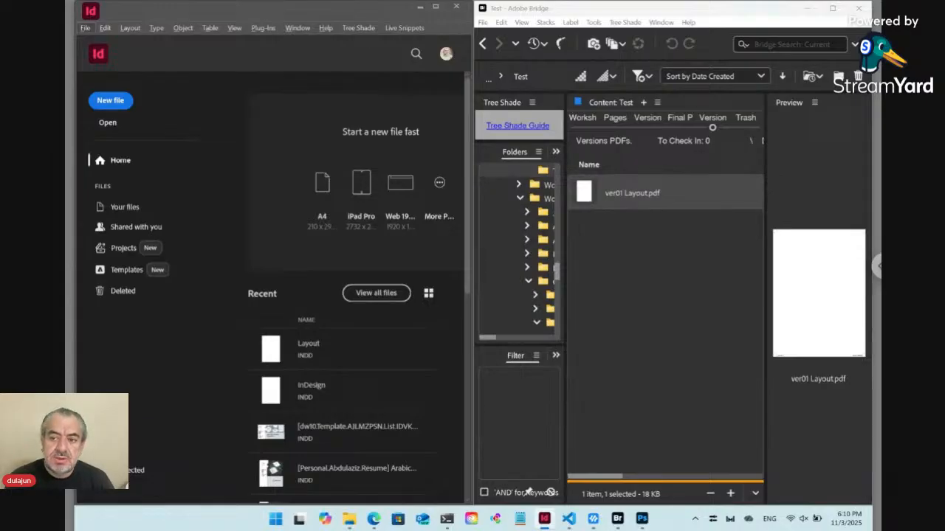
Show the Workshop version of the Test folder in the maximized Bridge window and reload the Test form page in Edge.
{"action": "left_click", "coordinate": [833, 9]}
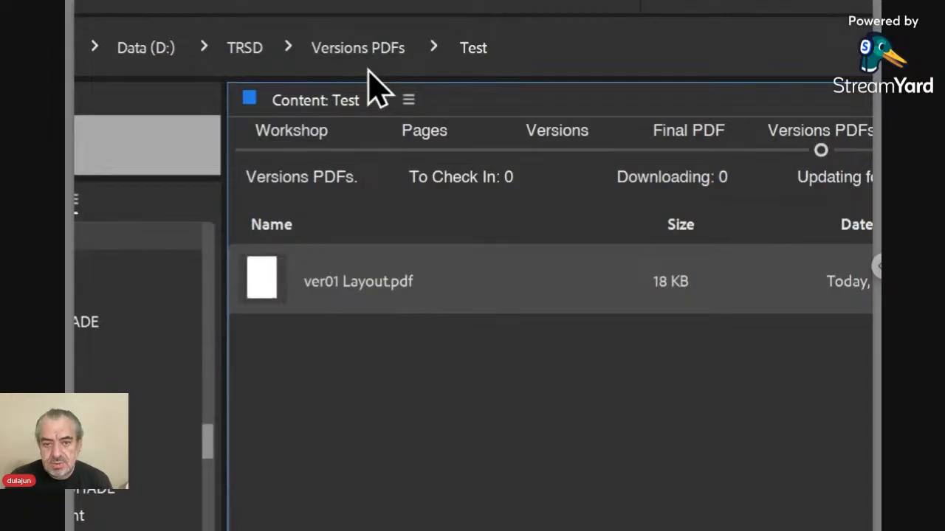
{"action": "left_click", "coordinate": [289, 141]}
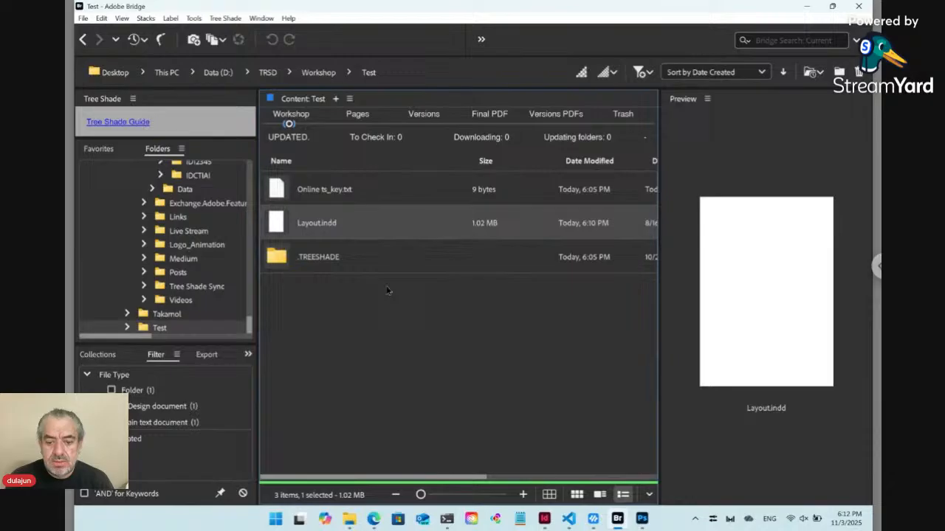
{"action": "left_click", "coordinate": [373, 519]}
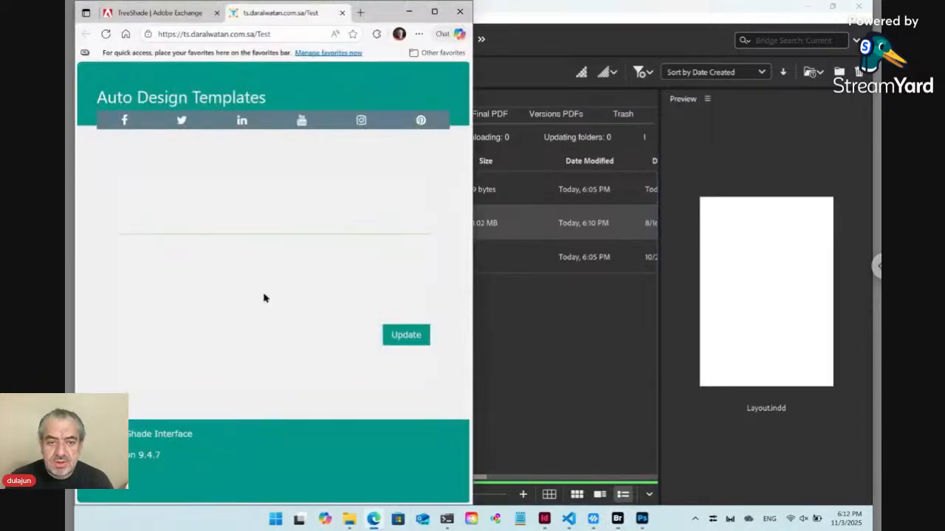
{"action": "left_click", "coordinate": [106, 35]}
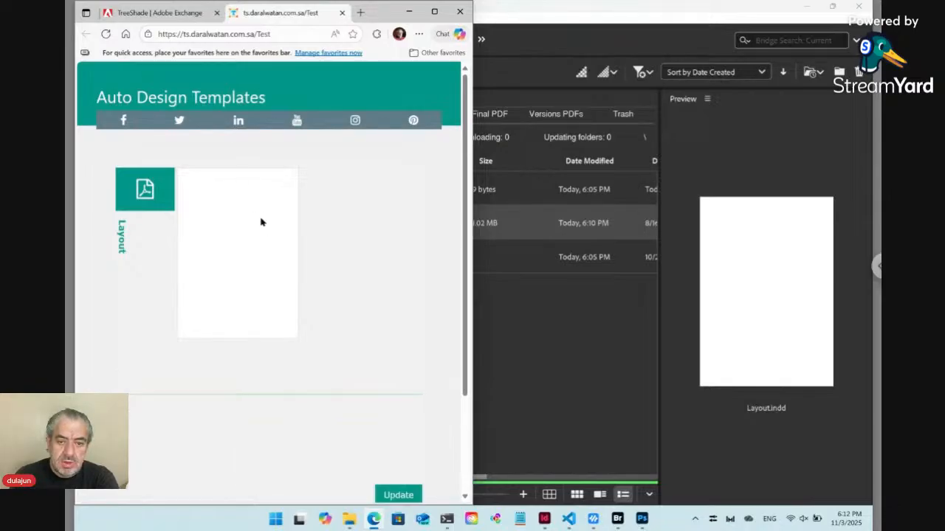
Place the Bridge window side by side with the Edge window showing the Auto Design Templates page.
{"action": "left_click", "coordinate": [626, 309]}
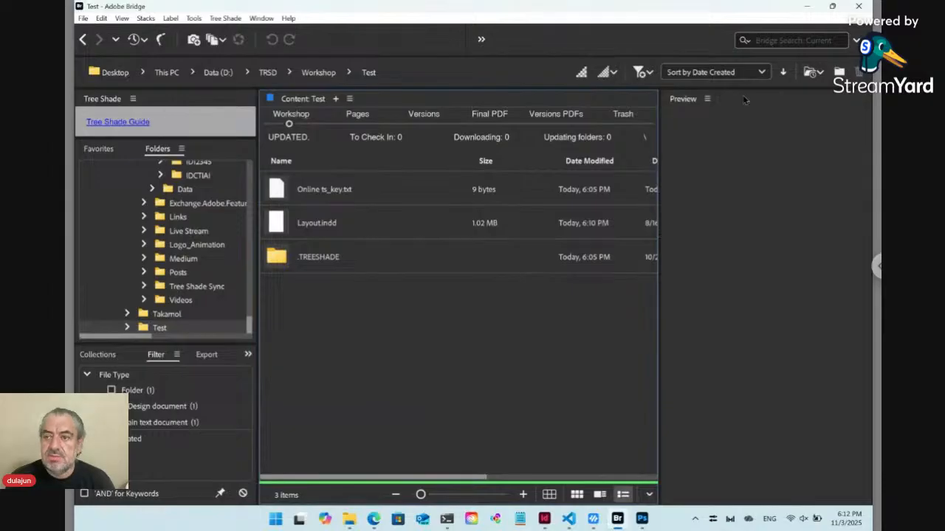
{"action": "mouse_move", "coordinate": [834, 9]}
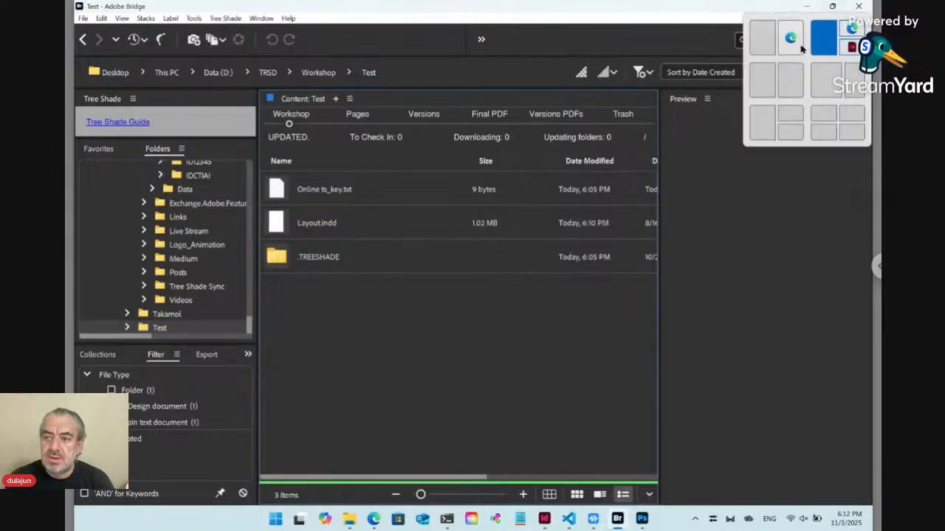
{"action": "left_click", "coordinate": [788, 87]}
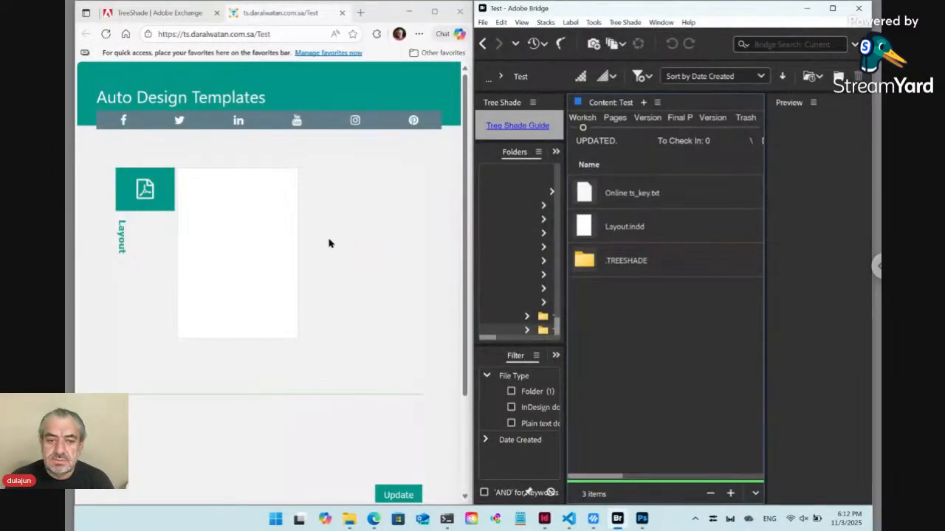
{"action": "left_click", "coordinate": [342, 241]}
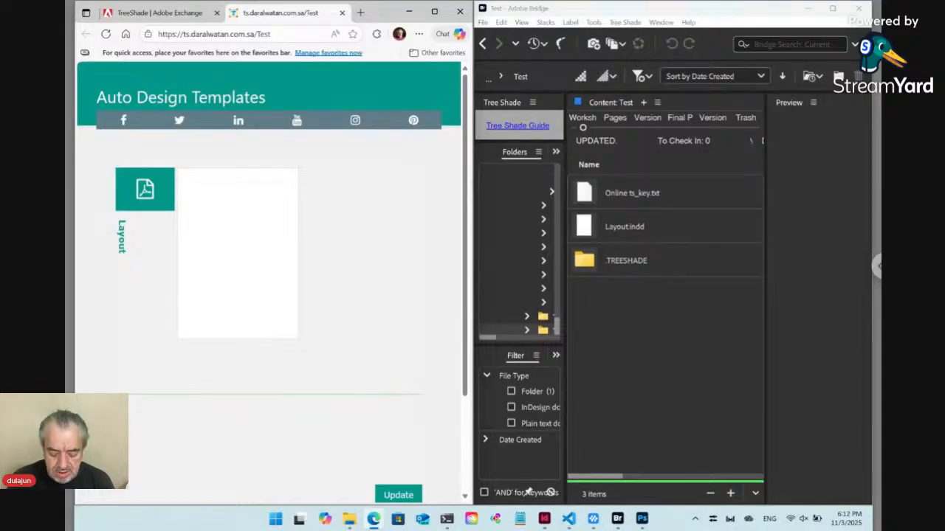
{"action": "key", "text": "ctrl+shift+n"}
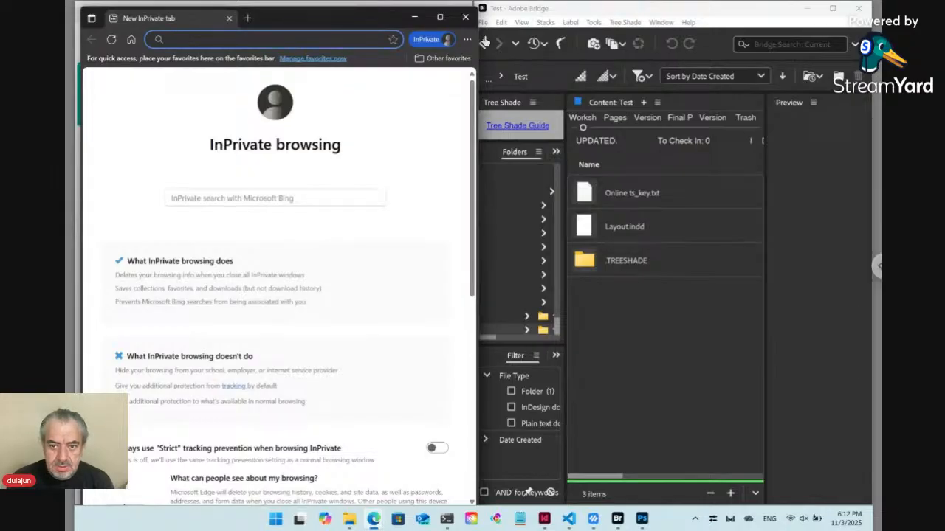
{"action": "left_click", "coordinate": [465, 16]}
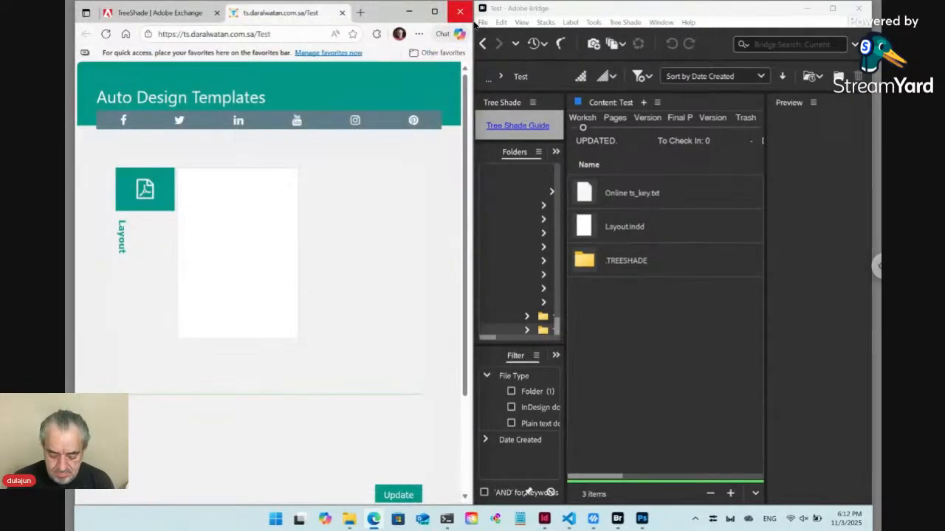
Create a folder named Content inside the Test folder in Bridge and open it.
{"action": "left_click", "coordinate": [605, 323]}
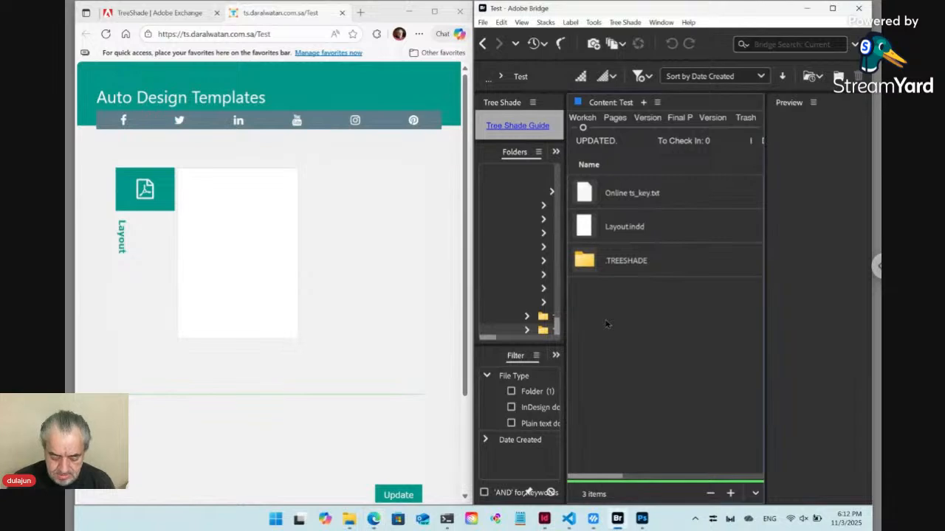
{"action": "key", "text": "ctrl+shift+n"}
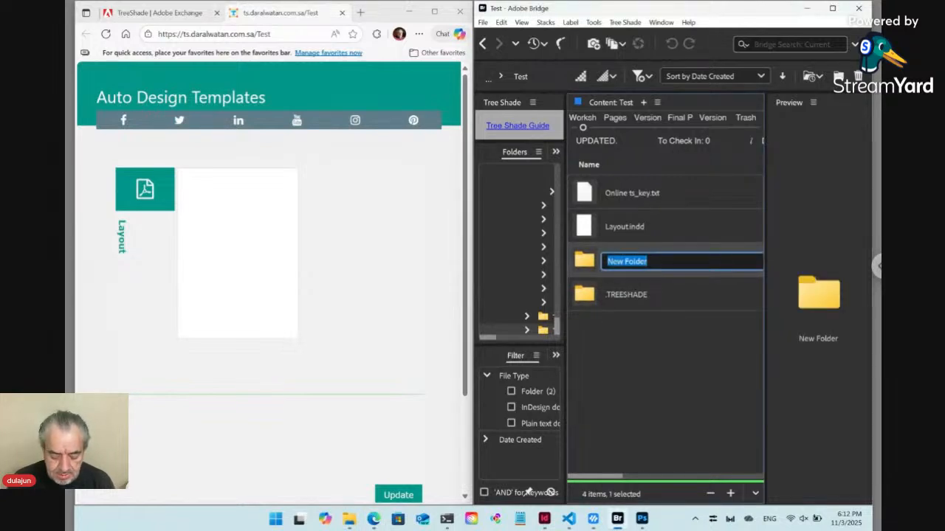
{"action": "type", "text": "Content"}
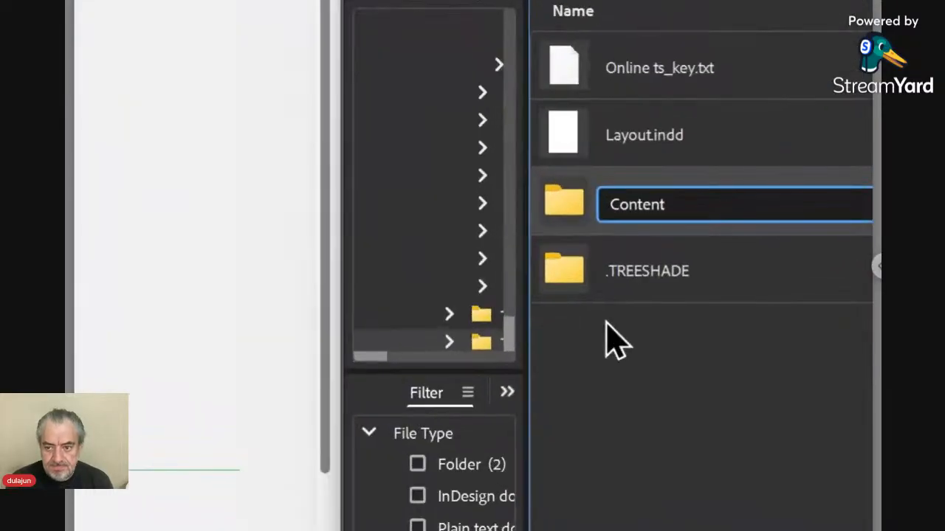
{"action": "key", "text": "Return"}
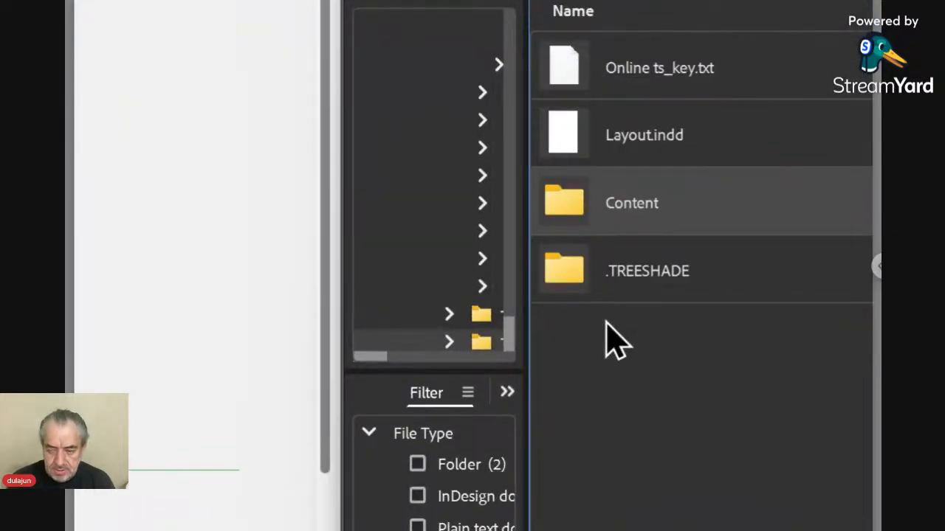
{"action": "key", "text": "Return"}
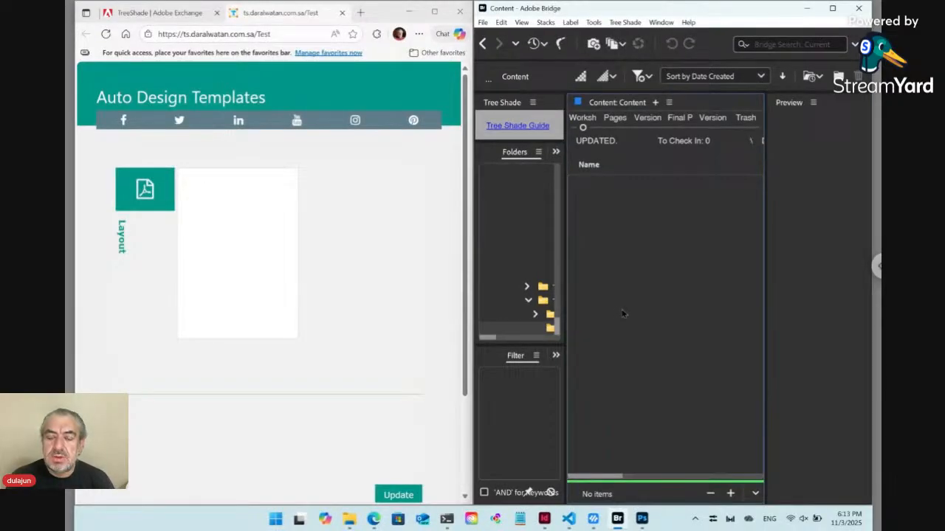
Add a new Markdown item from Tree Shade's CMS items to the Content folder, keeping the file name Markdown.
{"action": "left_click", "coordinate": [629, 24]}
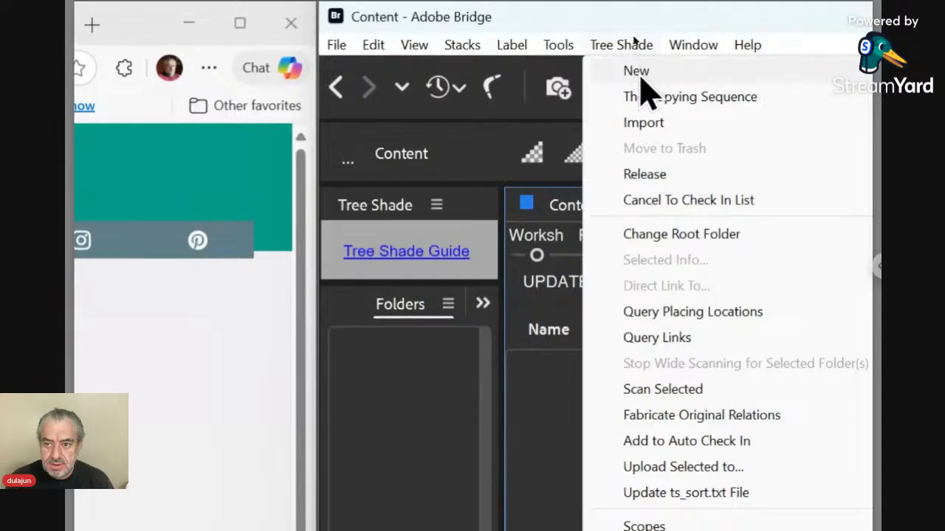
{"action": "mouse_move", "coordinate": [642, 88]}
{"action": "mouse_move", "coordinate": [506, 87]}
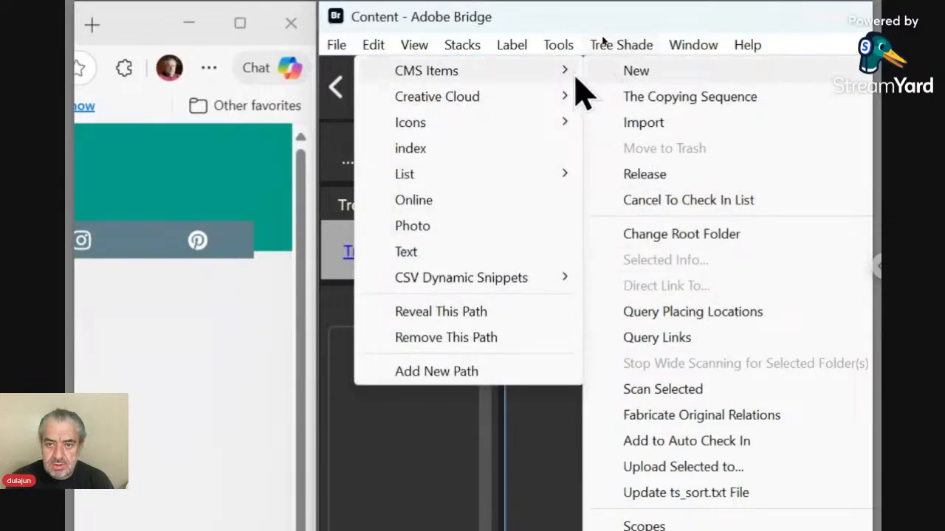
{"action": "mouse_move", "coordinate": [574, 77]}
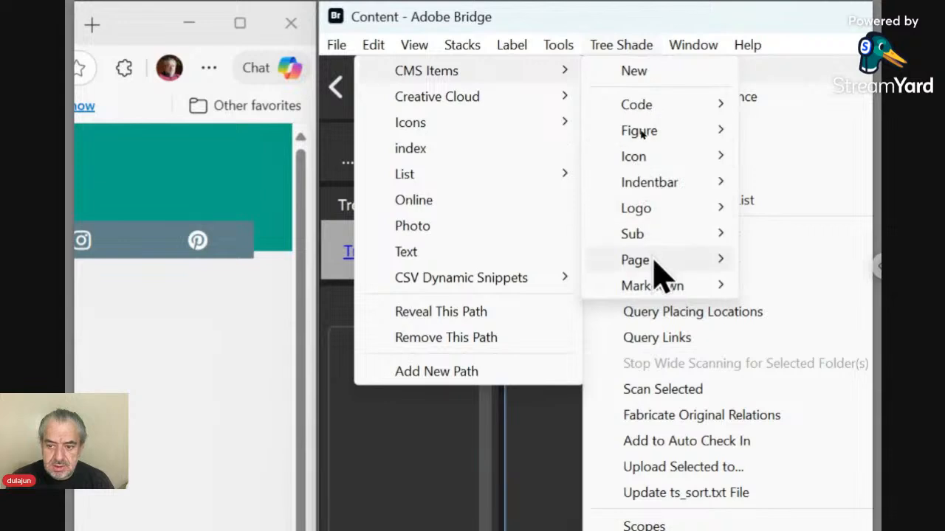
{"action": "mouse_move", "coordinate": [655, 283]}
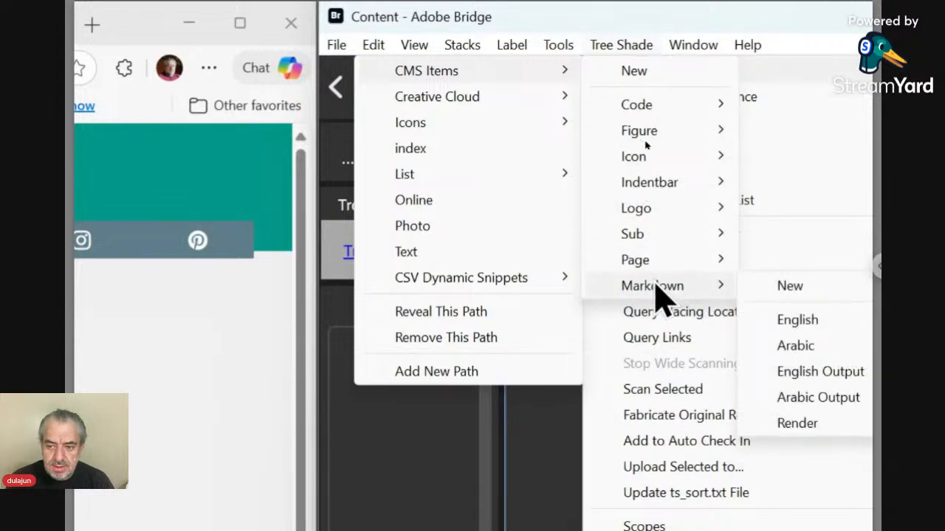
{"action": "left_click", "coordinate": [759, 289]}
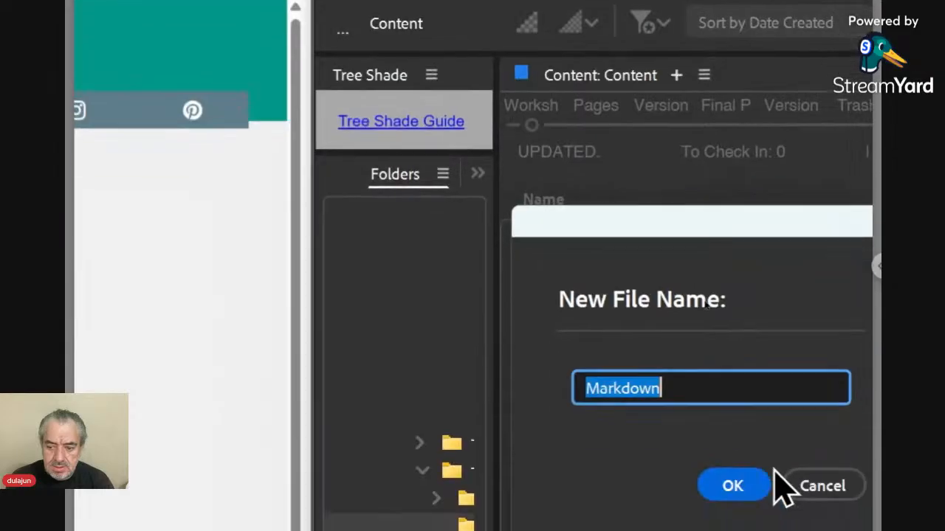
{"action": "left_click", "coordinate": [732, 469]}
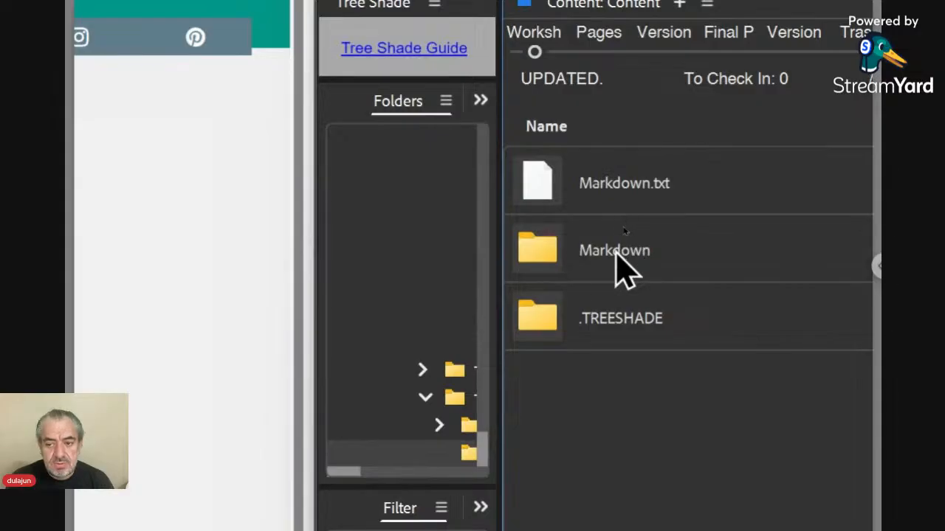
Open the paired folder of Markdown.txt to view its files and return to the Test folder.
{"action": "double_click", "coordinate": [559, 186]}
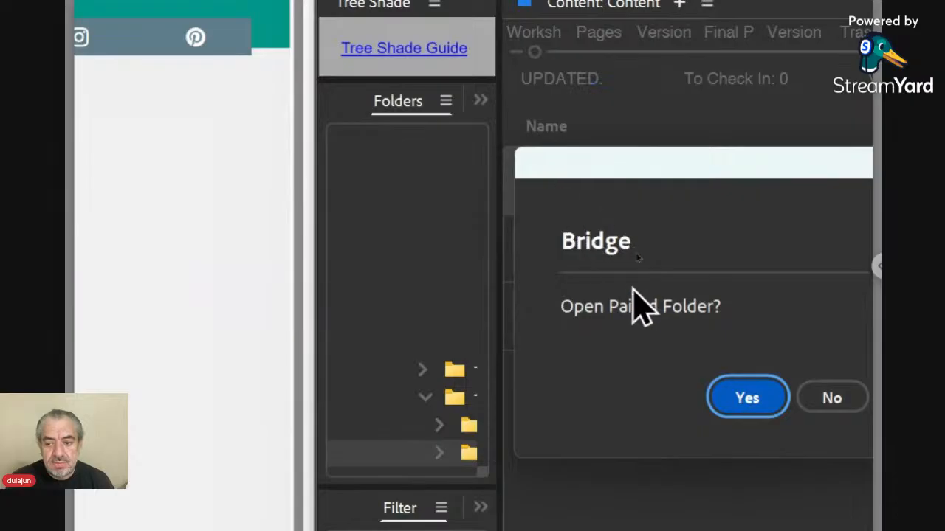
{"action": "left_click", "coordinate": [745, 398]}
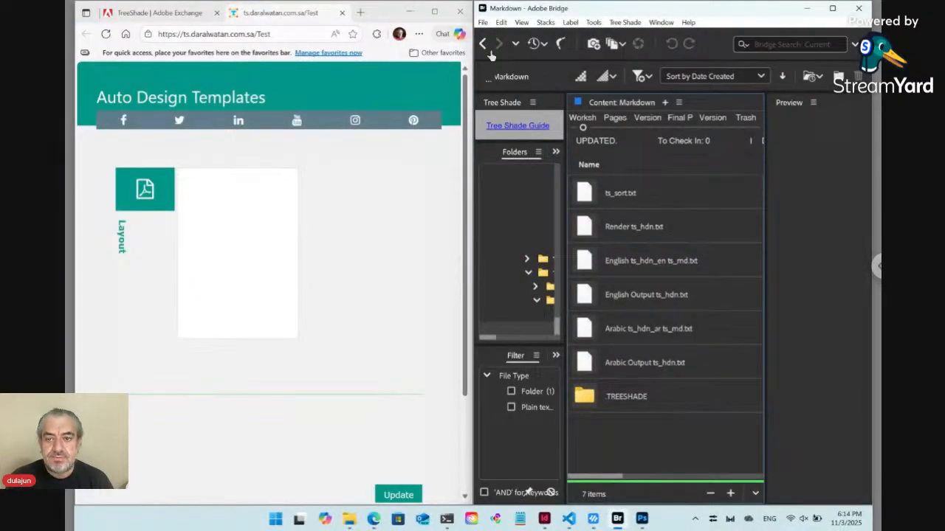
{"action": "left_click", "coordinate": [484, 44]}
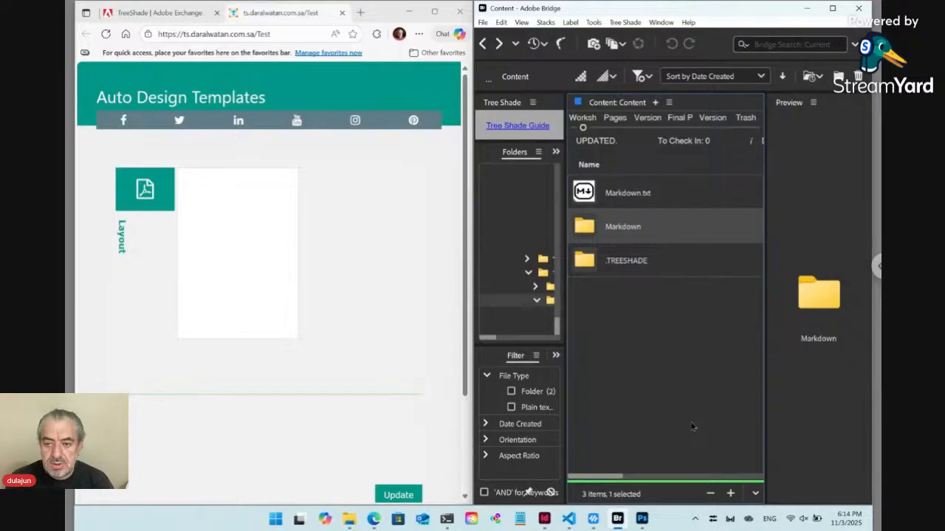
{"action": "left_click", "coordinate": [483, 43]}
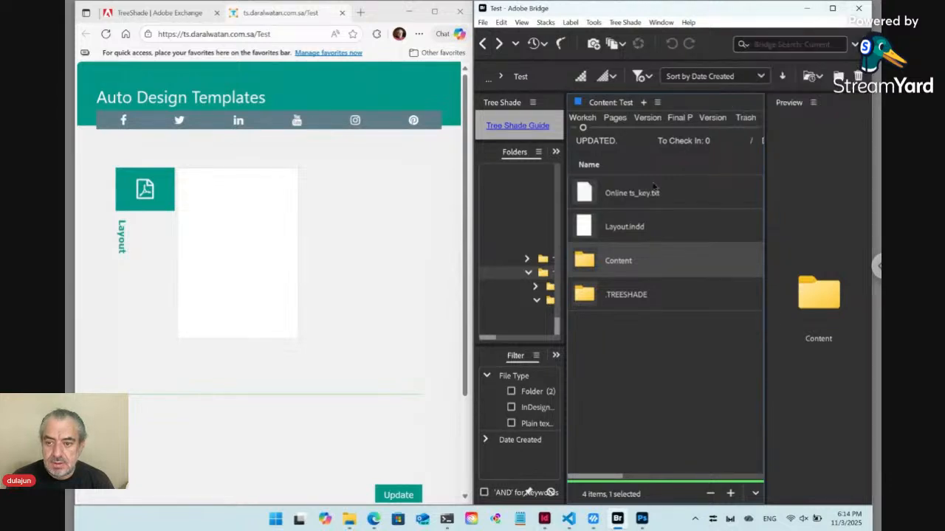
Open Layout.indd in InDesign, set its page size to 100 × 100 mm and draw a text frame filling the margins.
{"action": "left_click", "coordinate": [630, 228]}
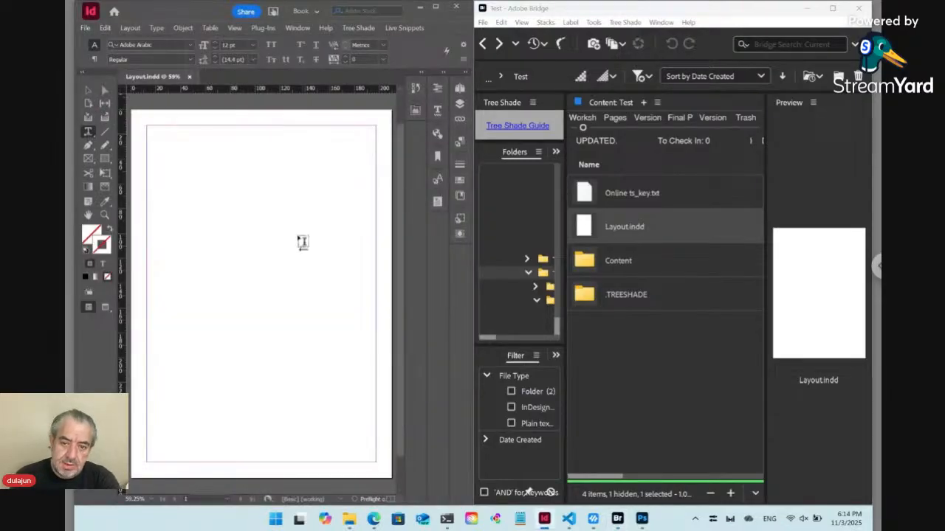
{"action": "key", "text": "ctrl+alt+p"}
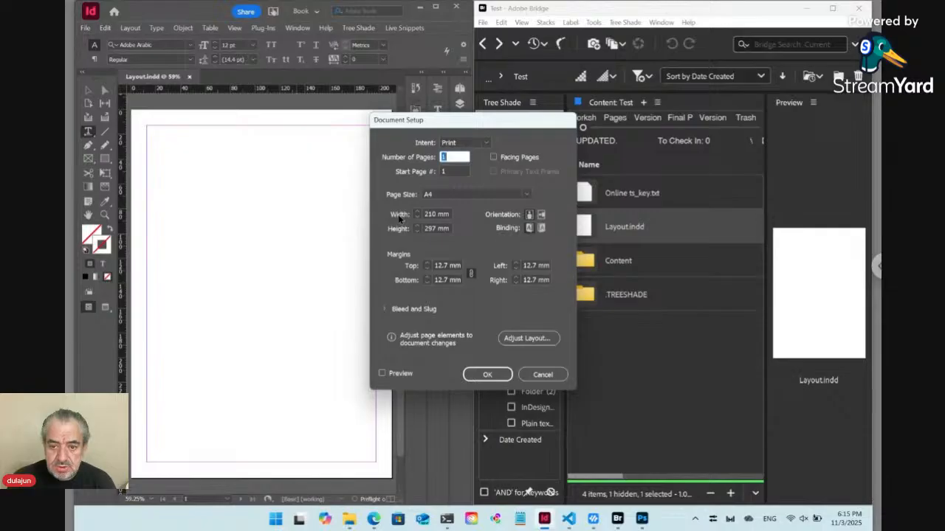
{"action": "key", "text": "Tab"}
{"action": "key", "text": "Tab"}
{"action": "type", "text": "100"}
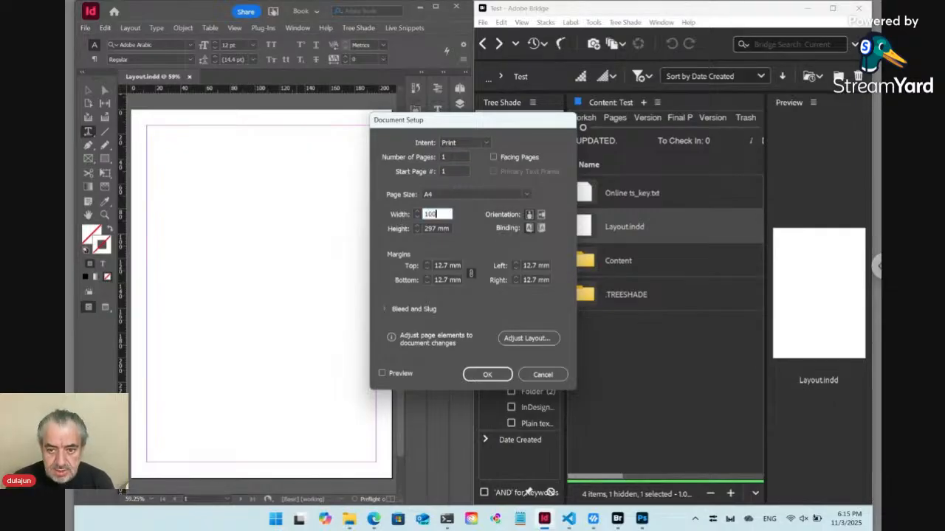
{"action": "key", "text": "Tab"}
{"action": "type", "text": "100"}
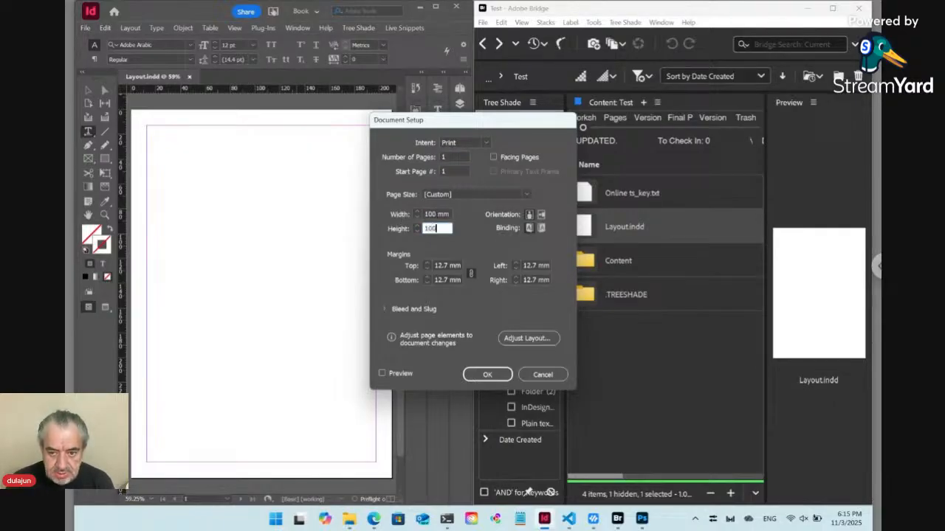
{"action": "key", "text": "shift+Tab"}
{"action": "key", "text": "Return"}
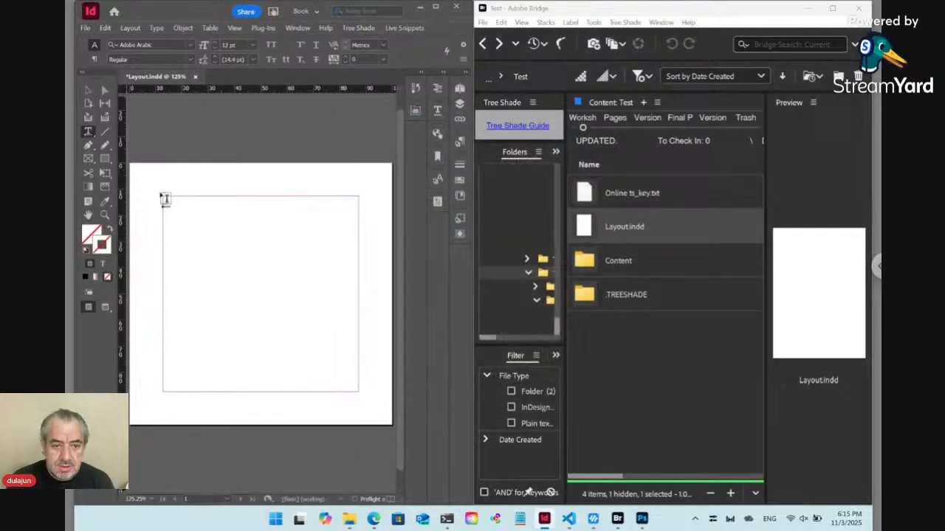
{"action": "mouse_move", "coordinate": [165, 198]}
{"action": "left_mouse_down"}
{"action": "mouse_move", "coordinate": [226, 276]}
{"action": "mouse_move", "coordinate": [358, 391]}
{"action": "left_mouse_up"}
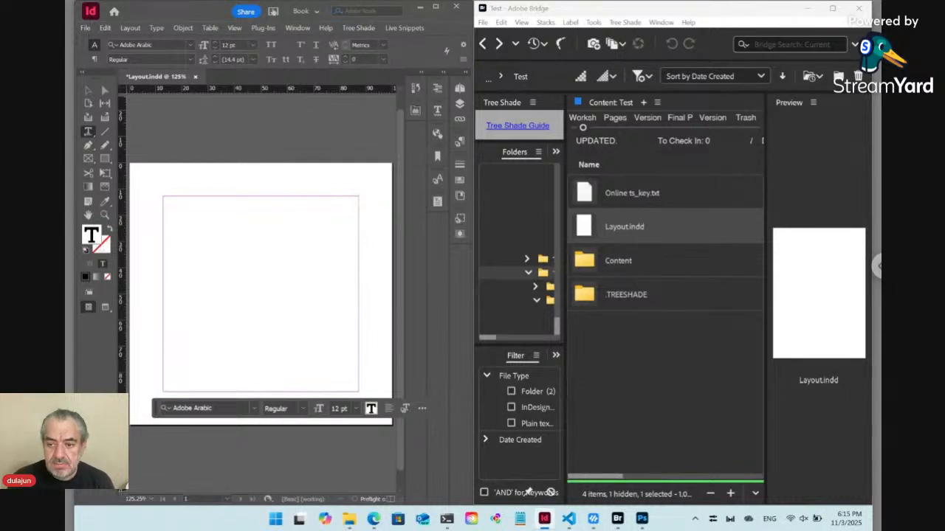
Open Markdown.txt from the Content folder in Visual Studio Code and examine its Insert instruction.
{"action": "double_click", "coordinate": [606, 261]}
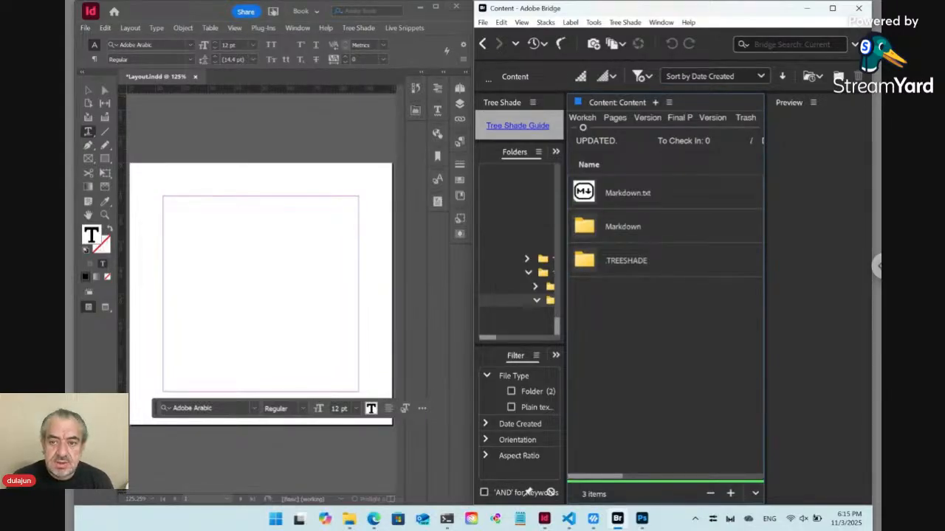
{"action": "left_click", "coordinate": [596, 198]}
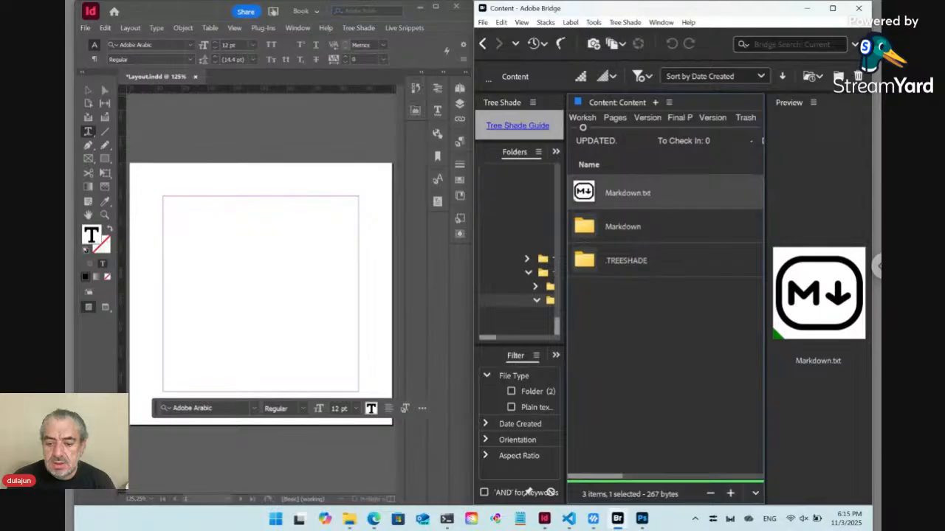
{"action": "left_click_drag", "start_coordinate": [583, 192], "coordinate": [474, 228]}
{"action": "key", "text": "alt+Tab"}
{"action": "key", "text": "Tab"}
{"action": "key", "text": "Tab"}
{"action": "key", "text": "Tab"}
{"action": "key", "text": "Tab"}
{"action": "key", "text": "Tab"}
{"action": "key", "text": "Tab"}
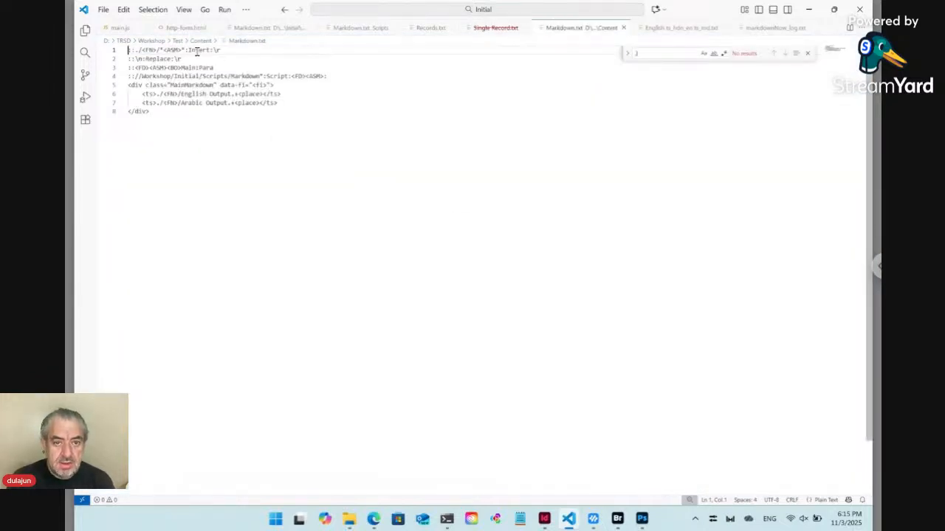
{"action": "double_click", "coordinate": [196, 52]}
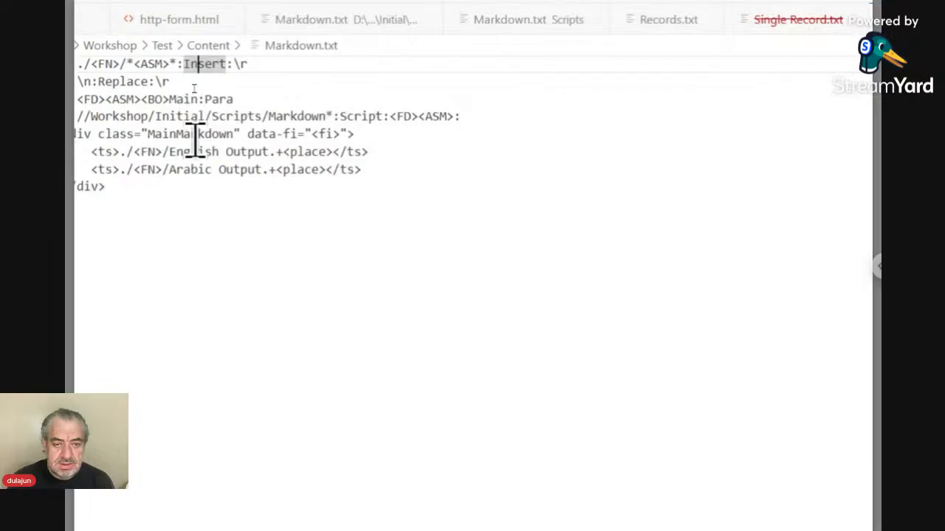
Replace the Insert instruction with Place in the first line of Markdown.txt, save the file and close it.
{"action": "key", "text": "Left"}
{"action": "key", "text": "Left"}
{"action": "key", "text": "shift+Right"}
{"action": "key", "text": "shift+Right"}
{"action": "key", "text": "shift+Right"}
{"action": "key", "text": "shift+Right"}
{"action": "key", "text": "shift+Right"}
{"action": "key", "text": "shift+Right"}
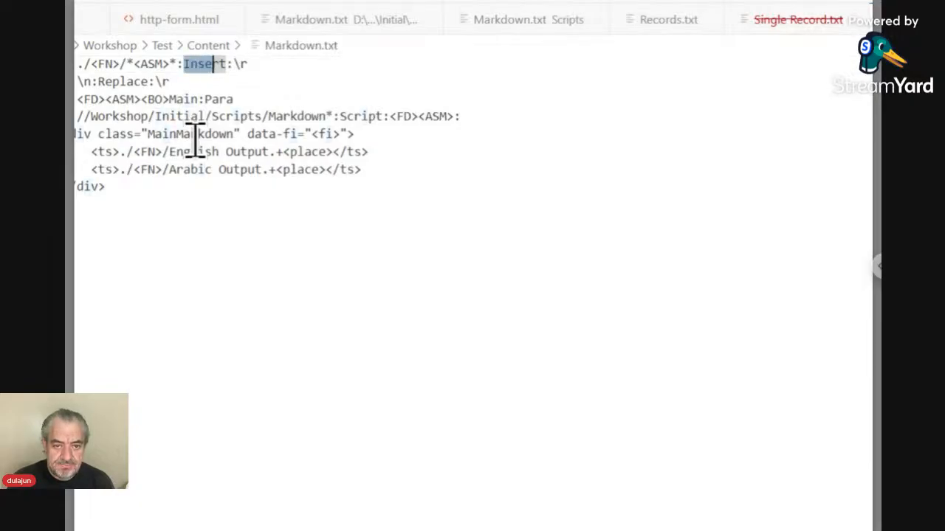
{"action": "type", "text": "Plac"}
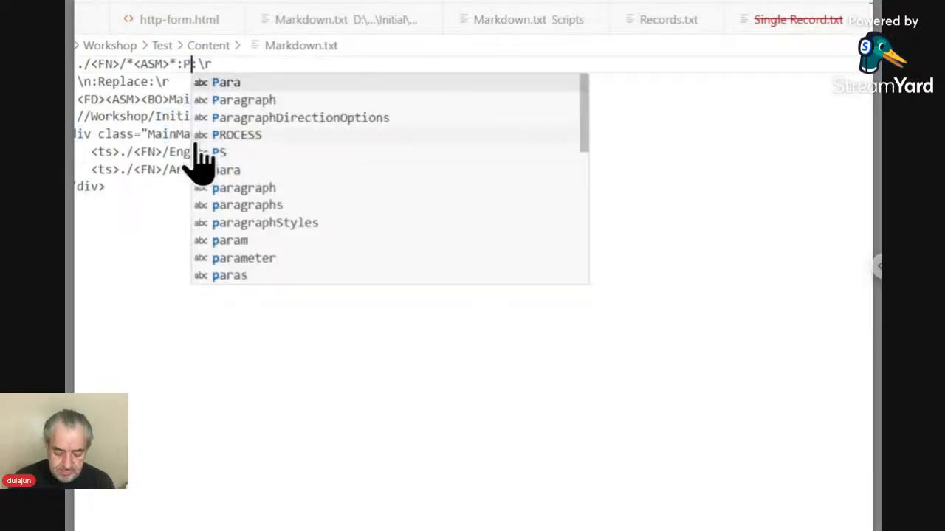
{"action": "type", "text": "e"}
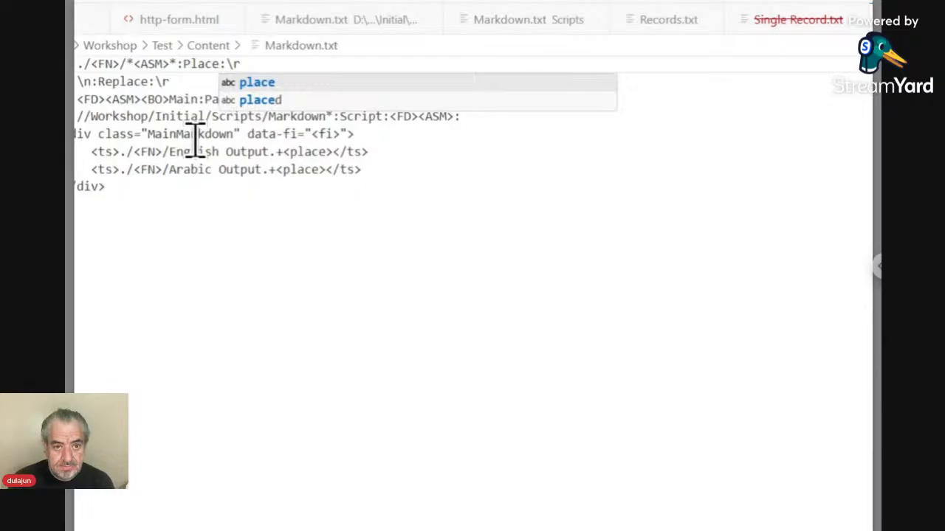
{"action": "key", "text": "Escape"}
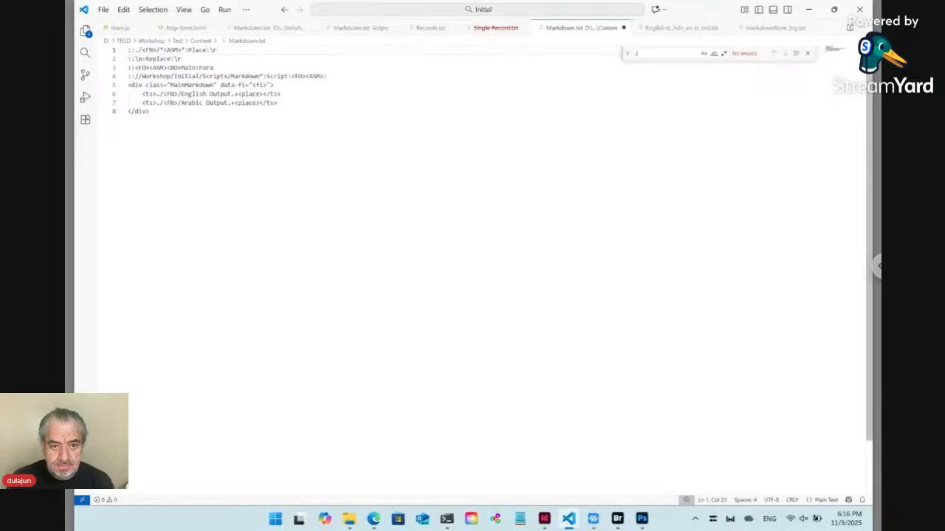
{"action": "key", "text": "ctrl+s"}
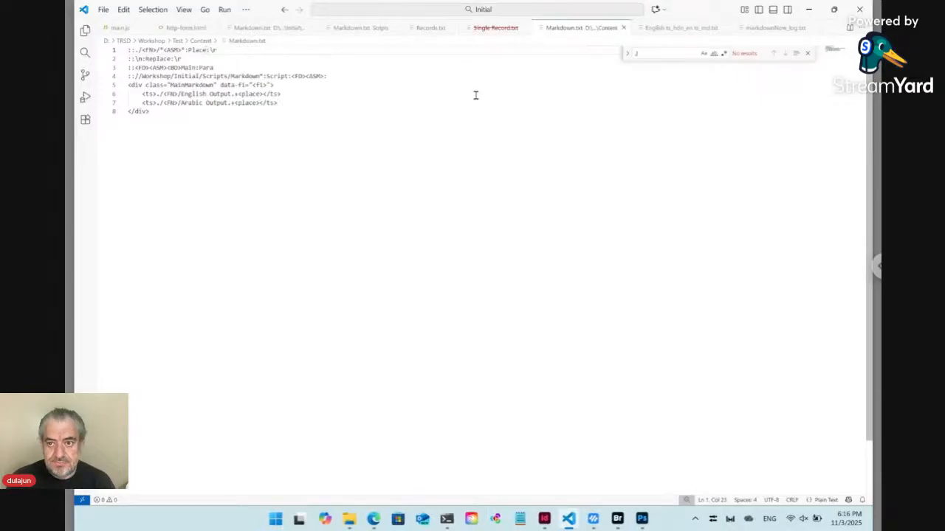
{"action": "left_click", "coordinate": [624, 29]}
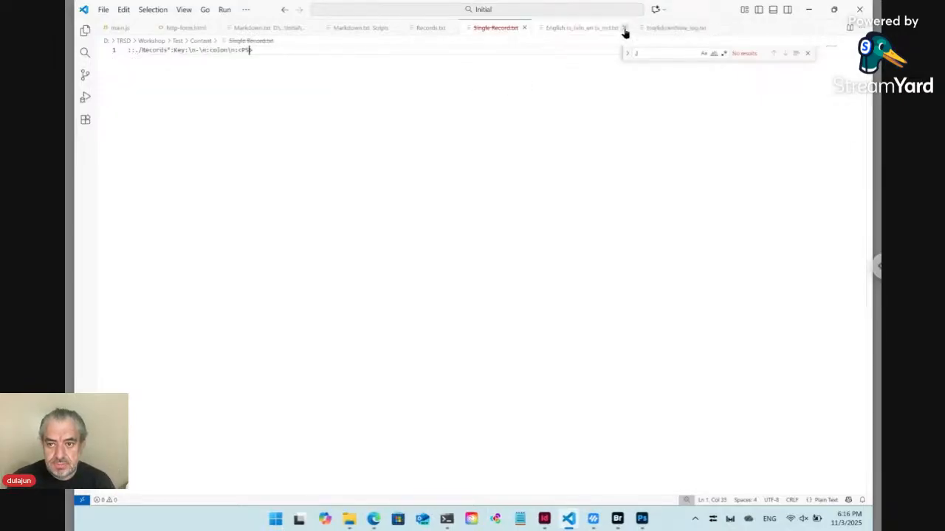
Place Markdown.txt from Bridge into the text frame of Layout.indd in InDesign and examine the paragraph styles.
{"action": "left_click", "coordinate": [545, 520]}
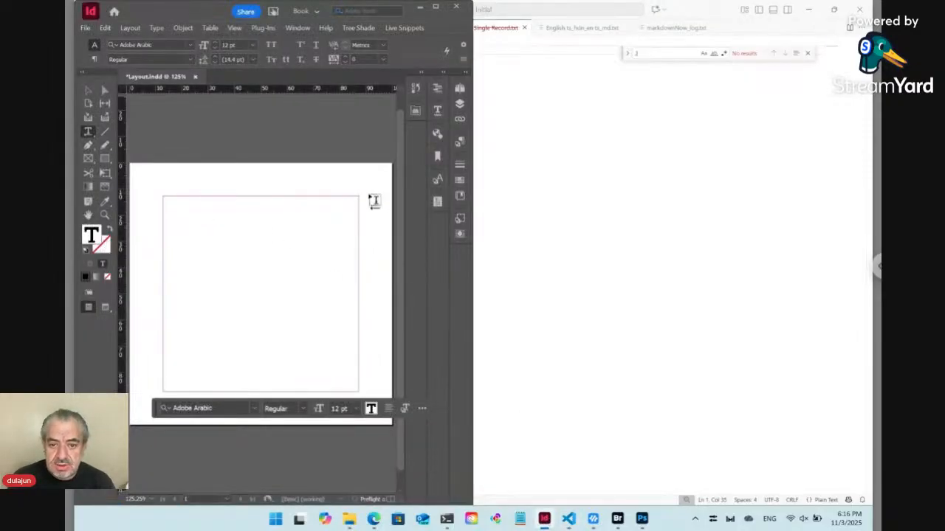
{"action": "left_click", "coordinate": [617, 519]}
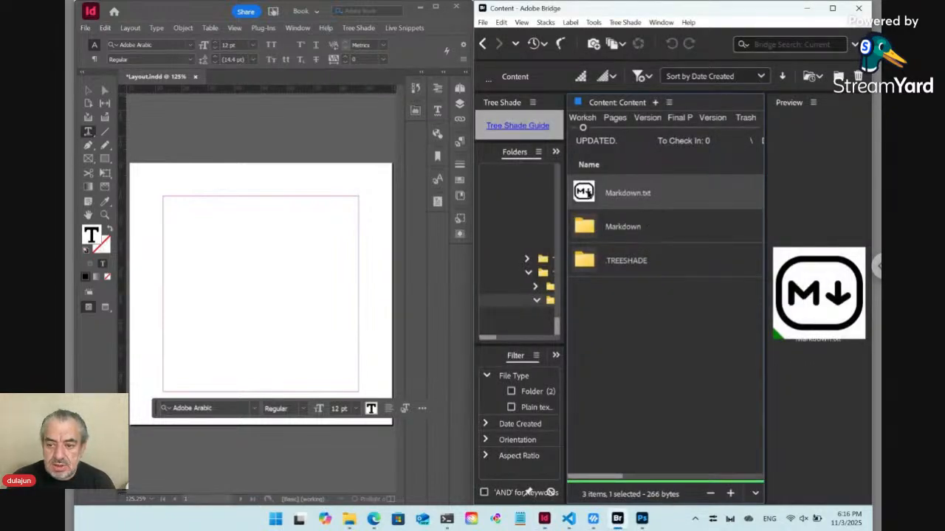
{"action": "right_click", "coordinate": [587, 192]}
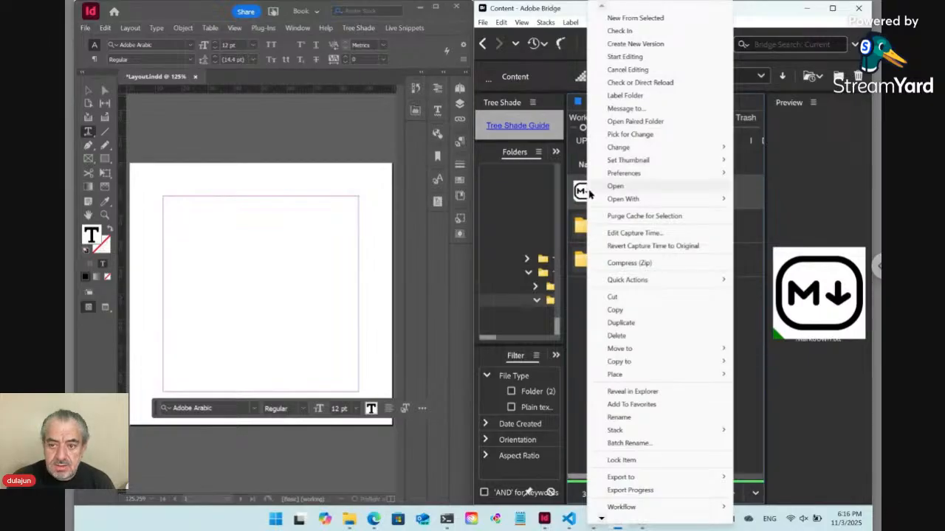
{"action": "mouse_move", "coordinate": [621, 380]}
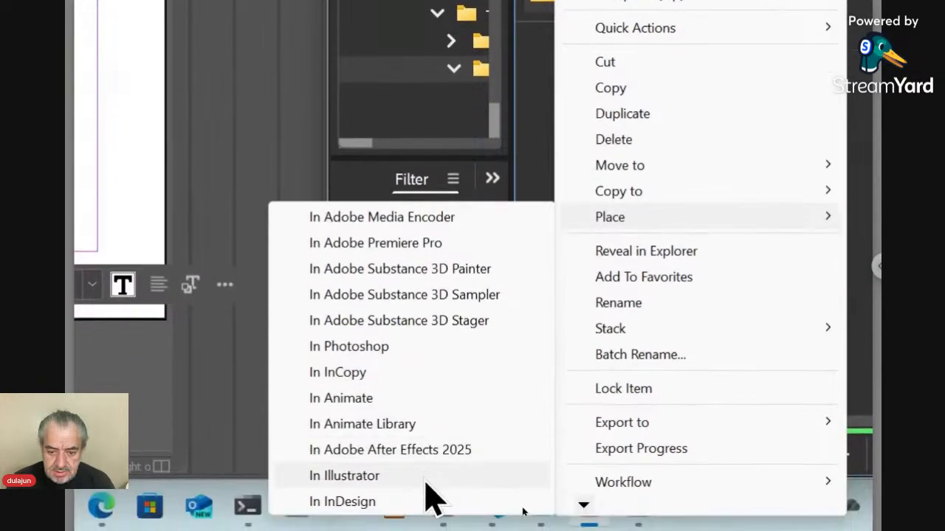
{"action": "left_click", "coordinate": [432, 502]}
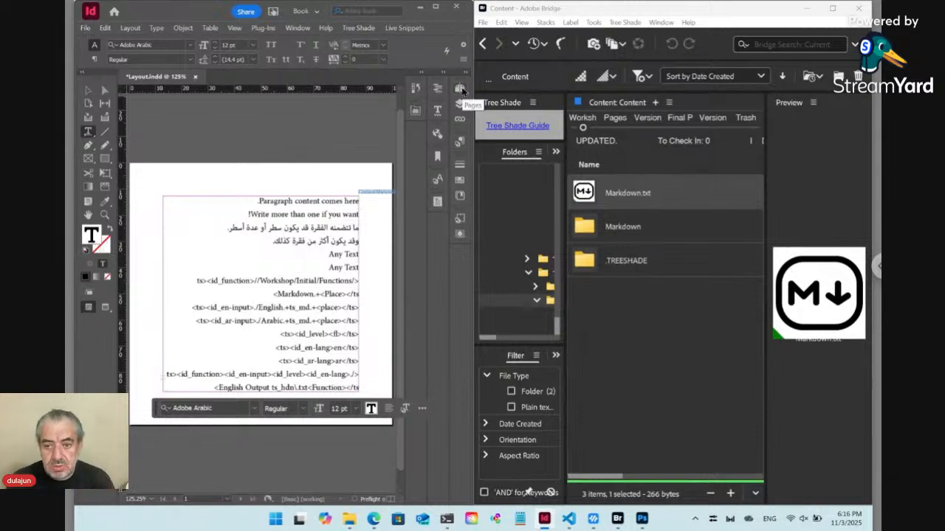
{"action": "left_click", "coordinate": [460, 142]}
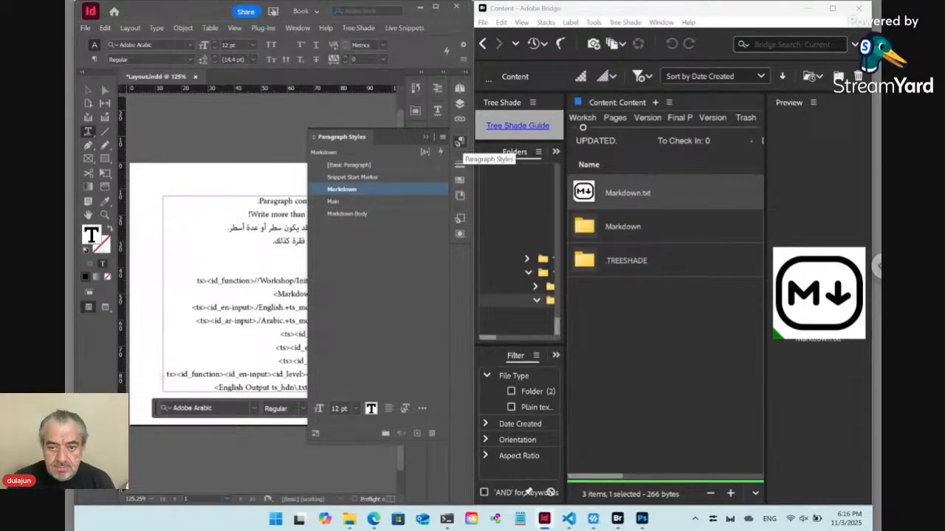
{"action": "left_click", "coordinate": [460, 142]}
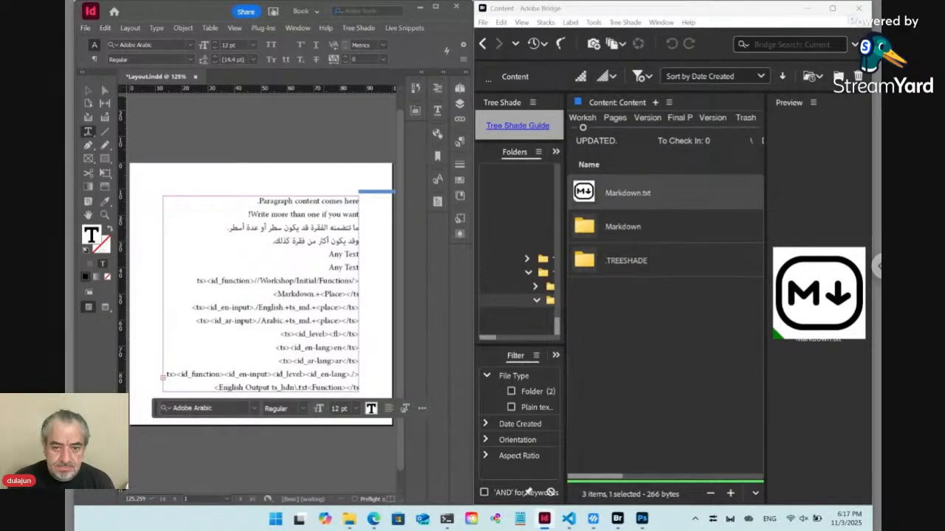
Undo the last paragraph style application and delete all the placed text from the frame.
{"action": "left_click", "coordinate": [104, 30]}
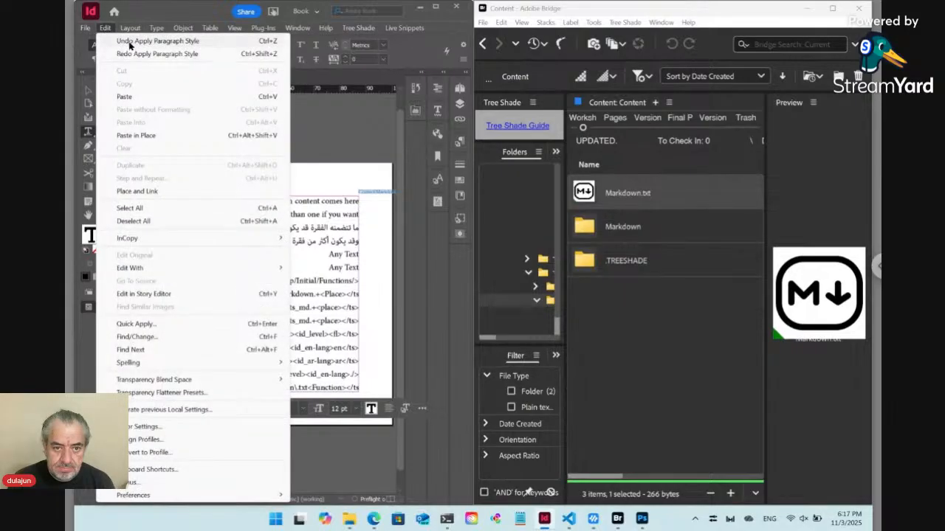
{"action": "left_click", "coordinate": [129, 42]}
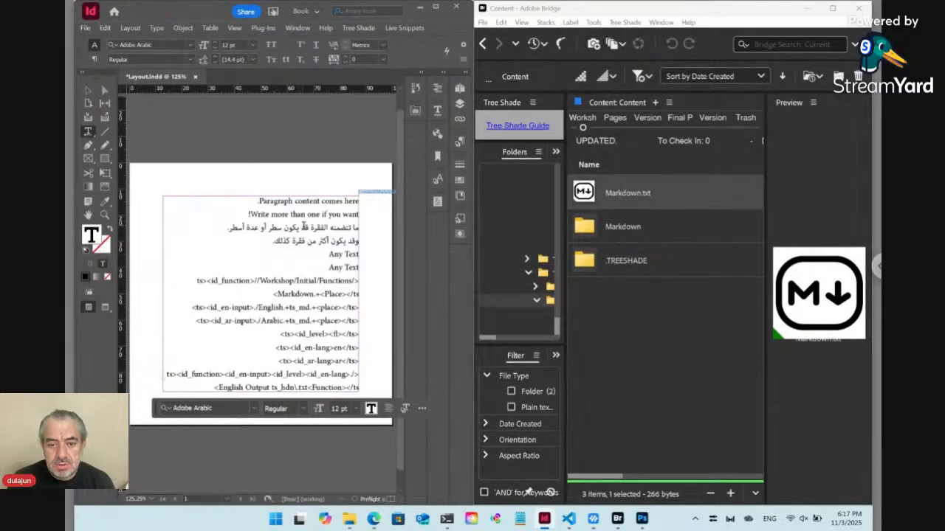
{"action": "left_click", "coordinate": [303, 227]}
{"action": "key", "text": "ctrl+a"}
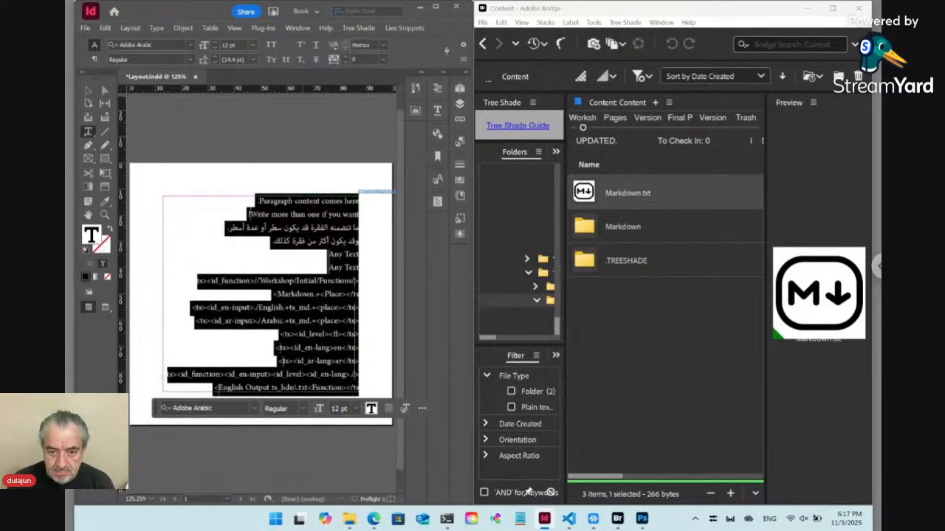
{"action": "key", "text": "Delete"}
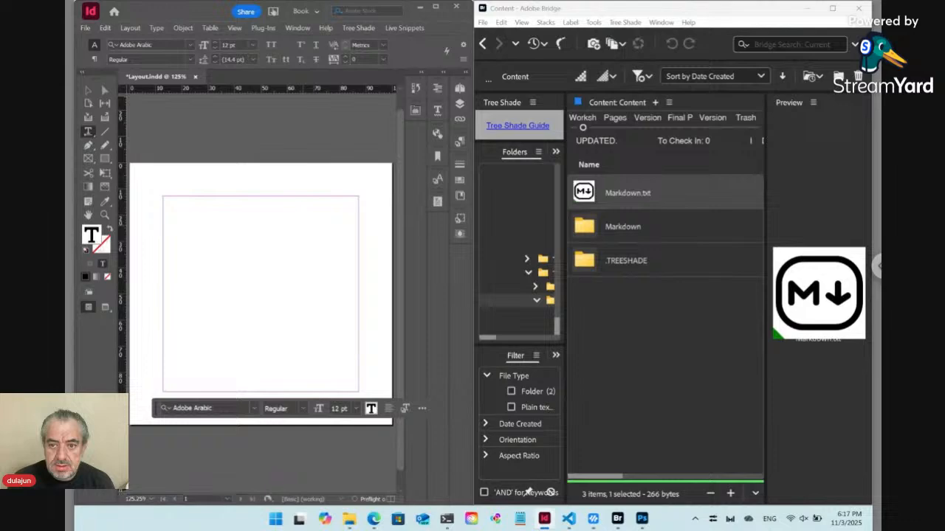
Set the section marker of page 1 to _en in the Numbering & Section Options.
{"action": "left_click", "coordinate": [459, 88]}
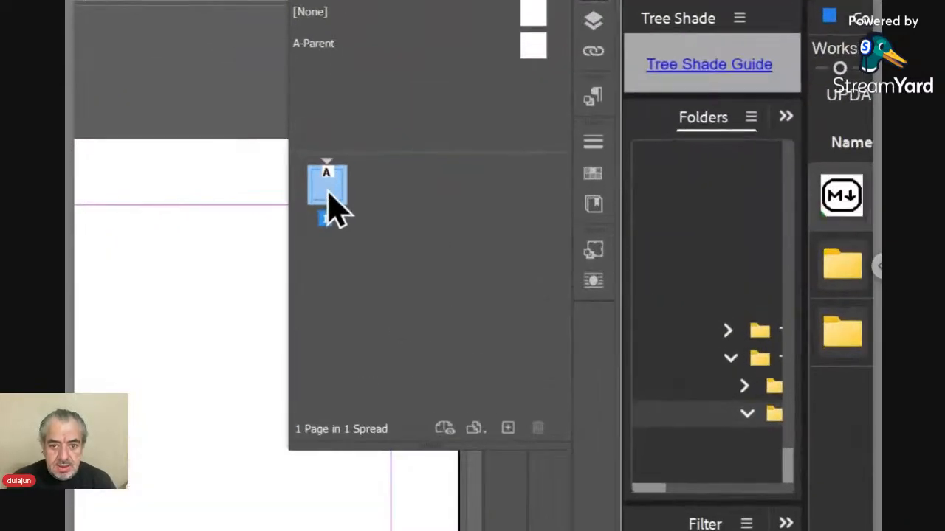
{"action": "right_click", "coordinate": [328, 195]}
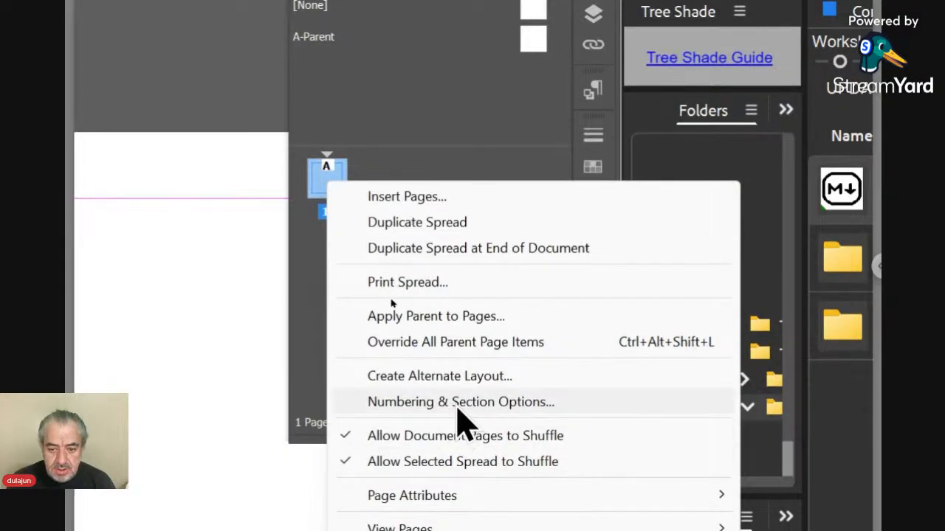
{"action": "left_click", "coordinate": [457, 411]}
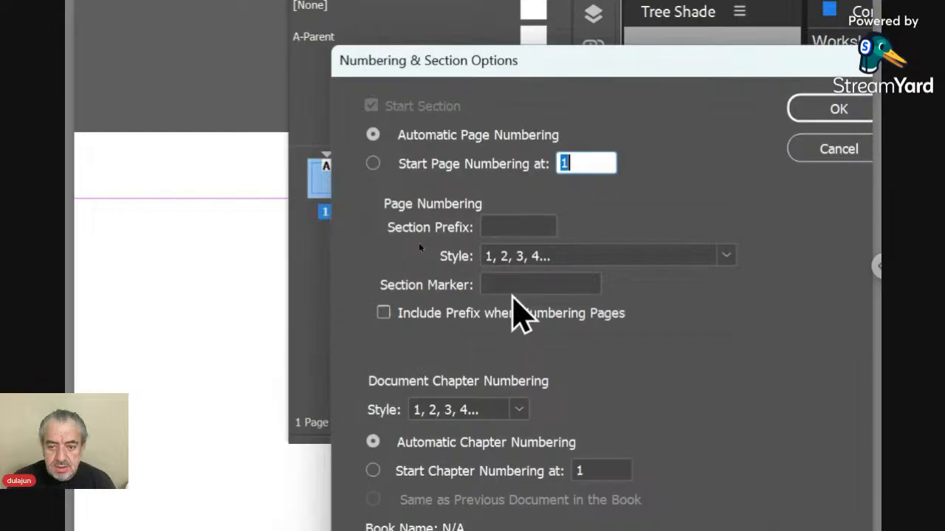
{"action": "left_click", "coordinate": [510, 286]}
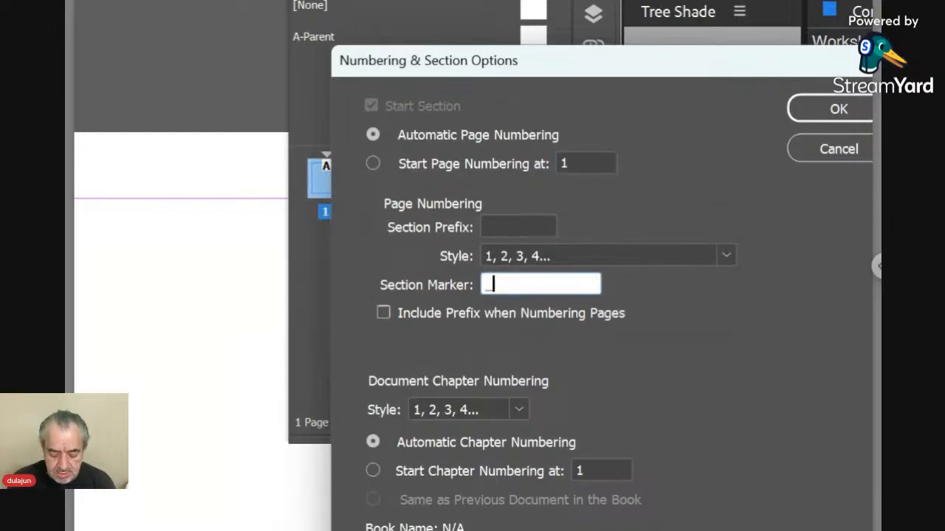
{"action": "type", "text": "_en"}
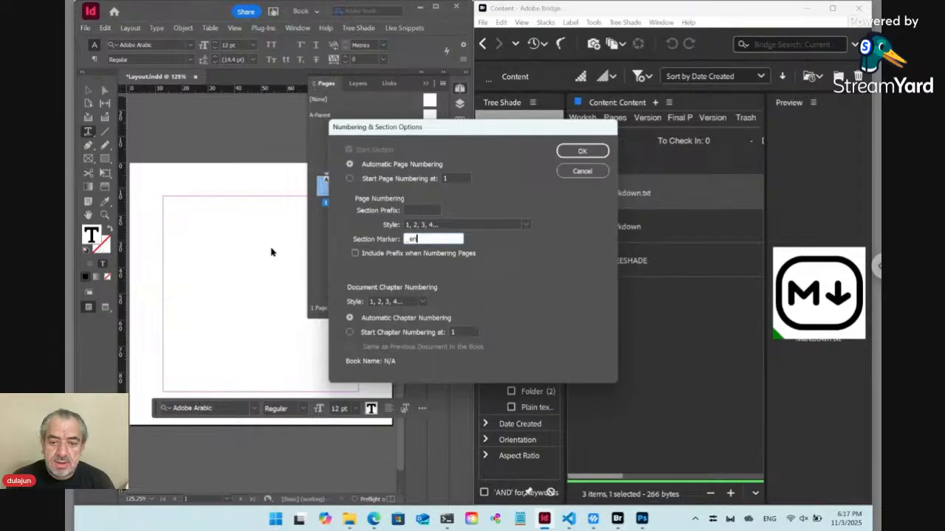
{"action": "left_click", "coordinate": [581, 152]}
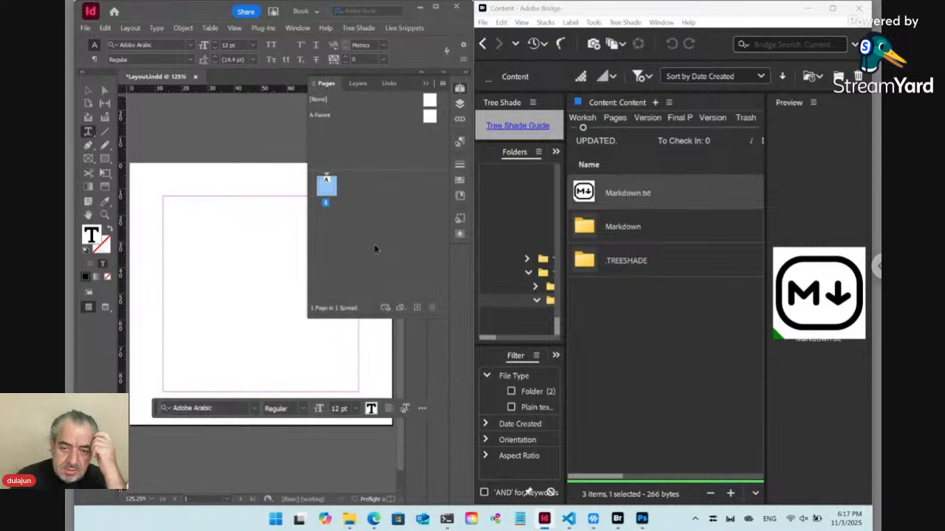
{"action": "left_click", "coordinate": [461, 89]}
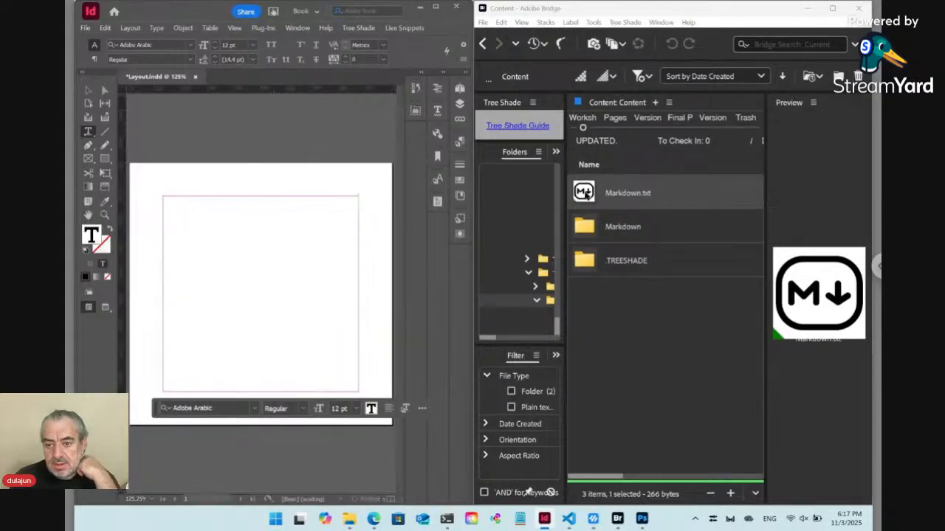
Place Markdown.txt from Bridge into the emptied InDesign text frame and check the paragraph styles it brings in.
{"action": "right_click", "coordinate": [585, 192]}
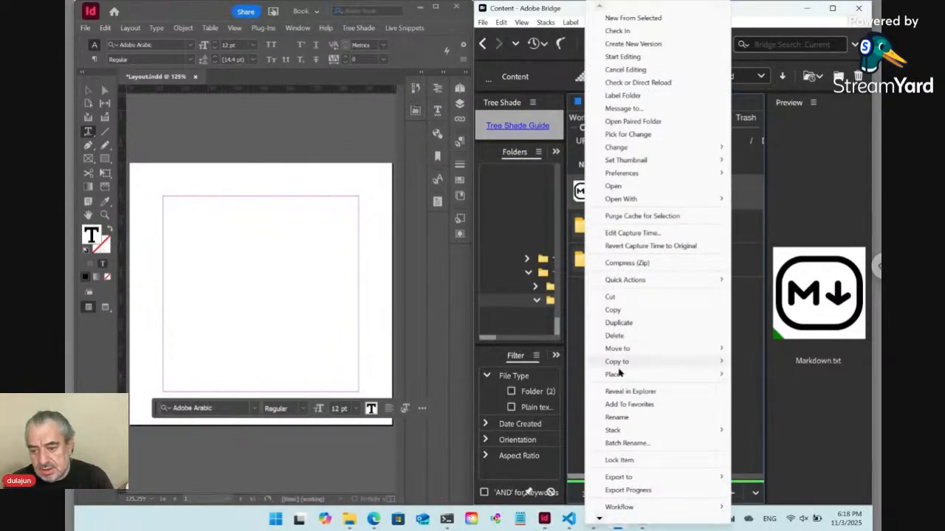
{"action": "mouse_move", "coordinate": [618, 376]}
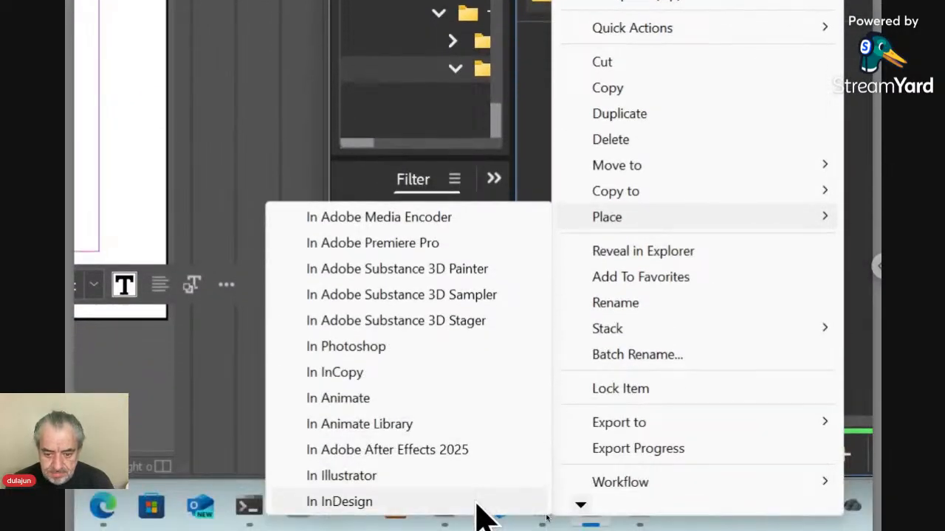
{"action": "left_click", "coordinate": [477, 505]}
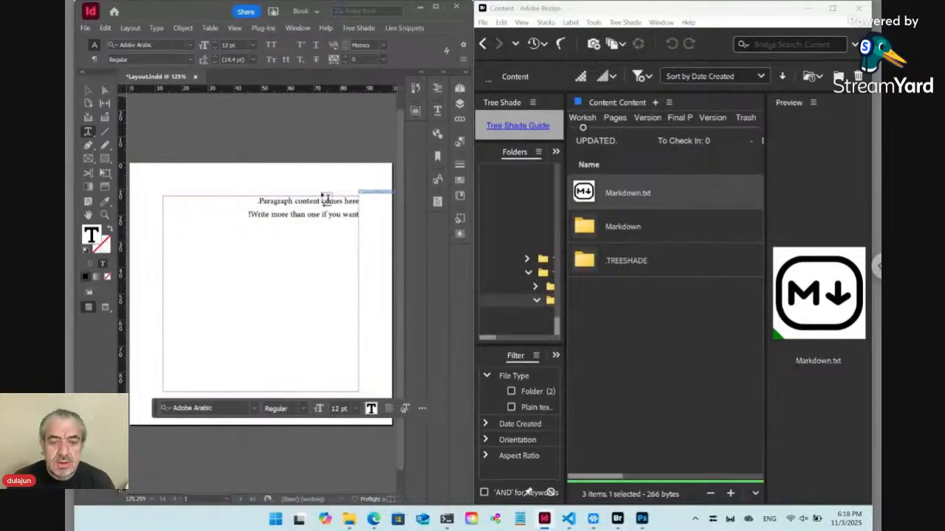
{"action": "left_click", "coordinate": [461, 144]}
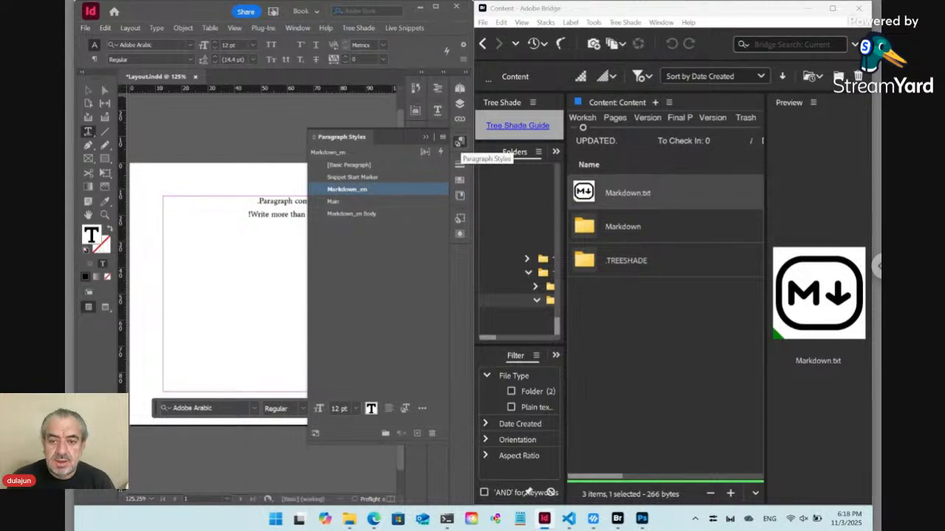
{"action": "left_click", "coordinate": [461, 143]}
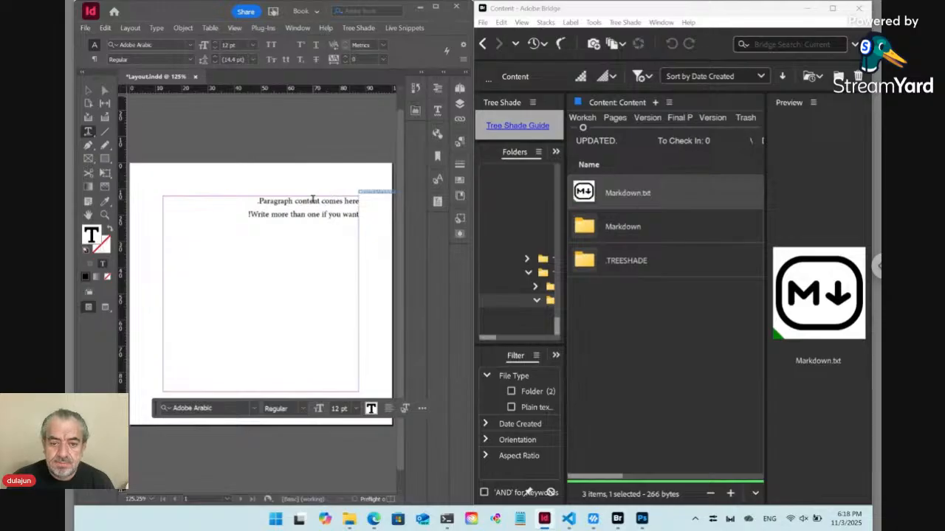
Set the paragraph direction of the "Paragraph content comes here." line to left-to-right.
{"action": "left_click", "coordinate": [313, 201]}
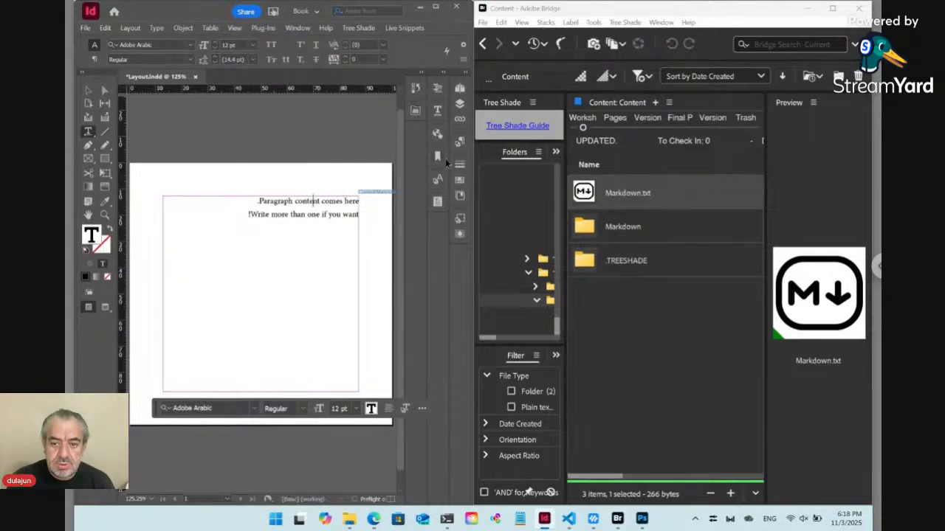
{"action": "left_click", "coordinate": [460, 142]}
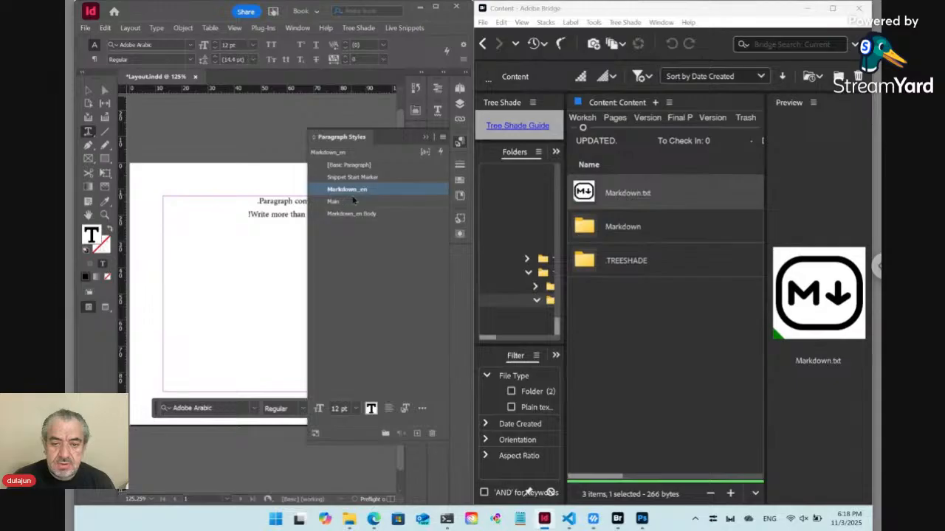
{"action": "left_click", "coordinate": [95, 59]}
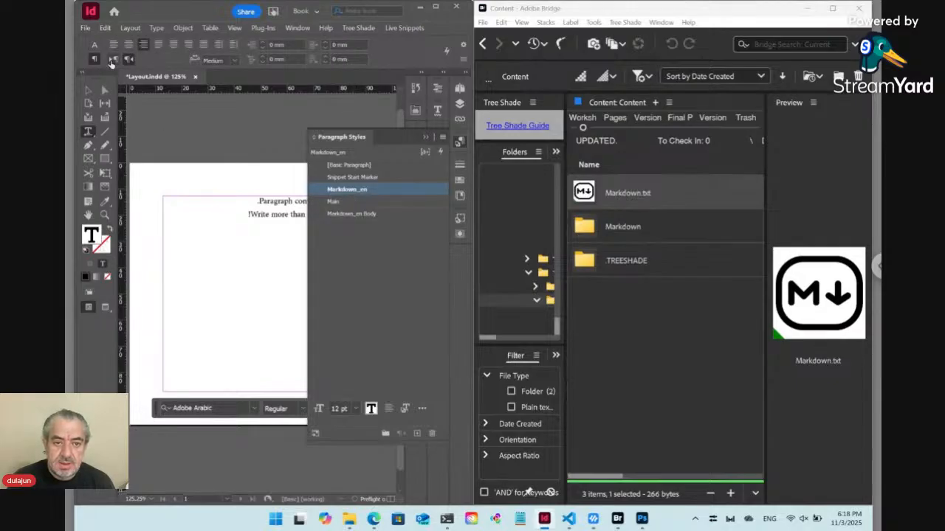
{"action": "left_click", "coordinate": [112, 60]}
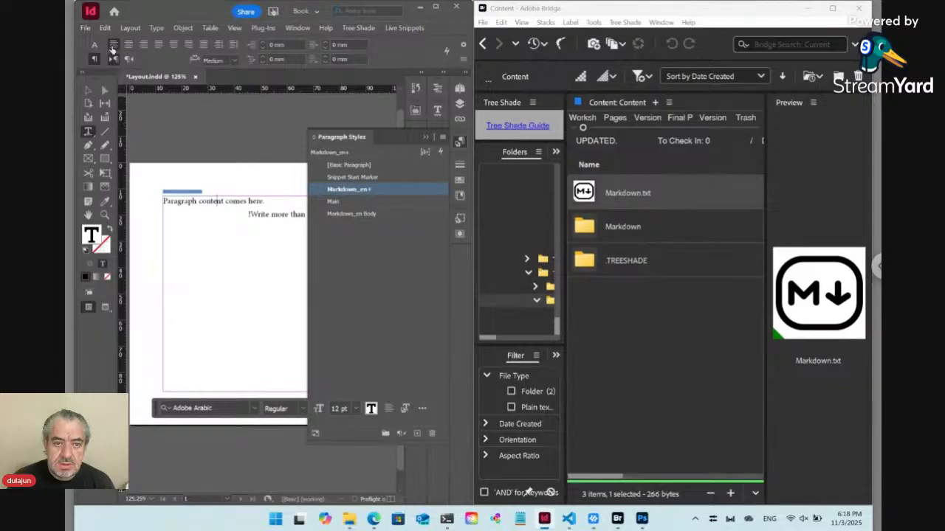
Set the "Paragraph content comes here." line to Myriad Pro Regular and redefine the Markdown_en paragraph style from it.
{"action": "left_click", "coordinate": [95, 45]}
{"action": "left_click", "coordinate": [148, 45]}
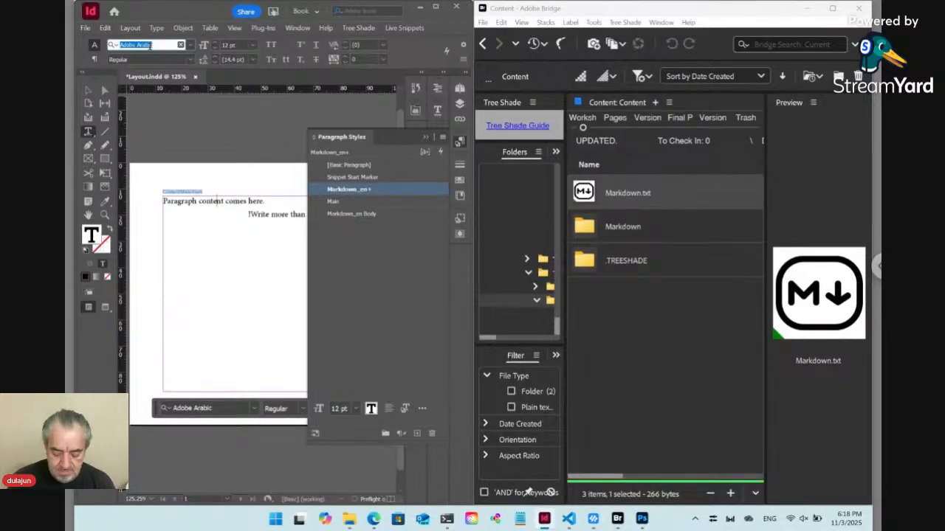
{"action": "type", "text": "myriad"}
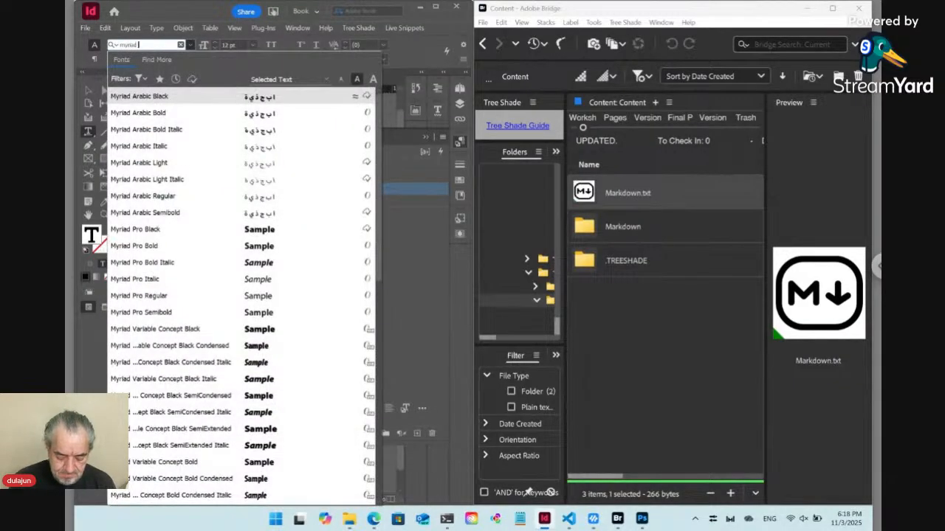
{"action": "type", "text": " pro"}
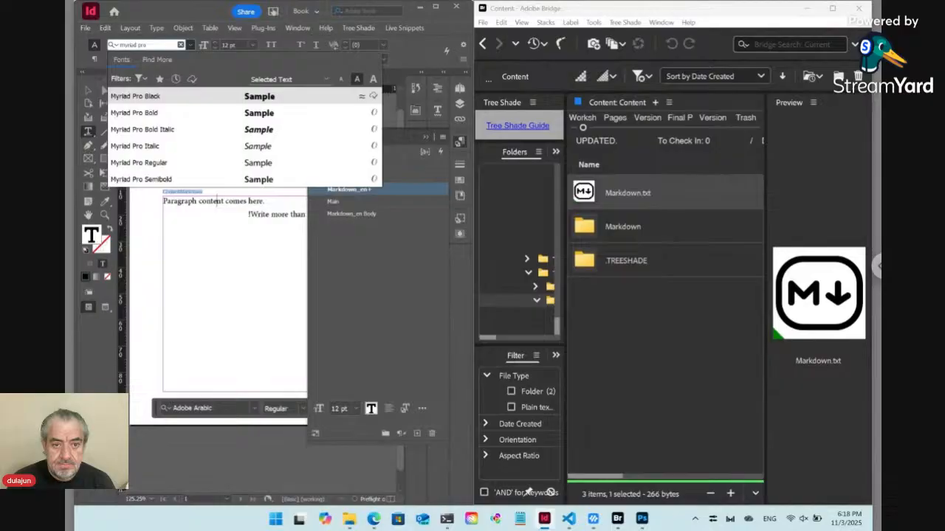
{"action": "left_click", "coordinate": [165, 162]}
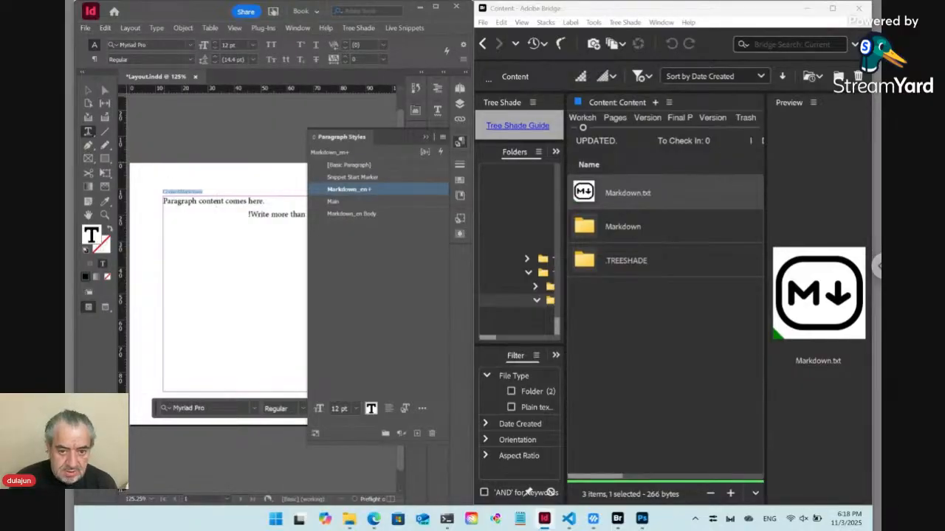
{"action": "key", "text": "ctrl+alt+shift+r"}
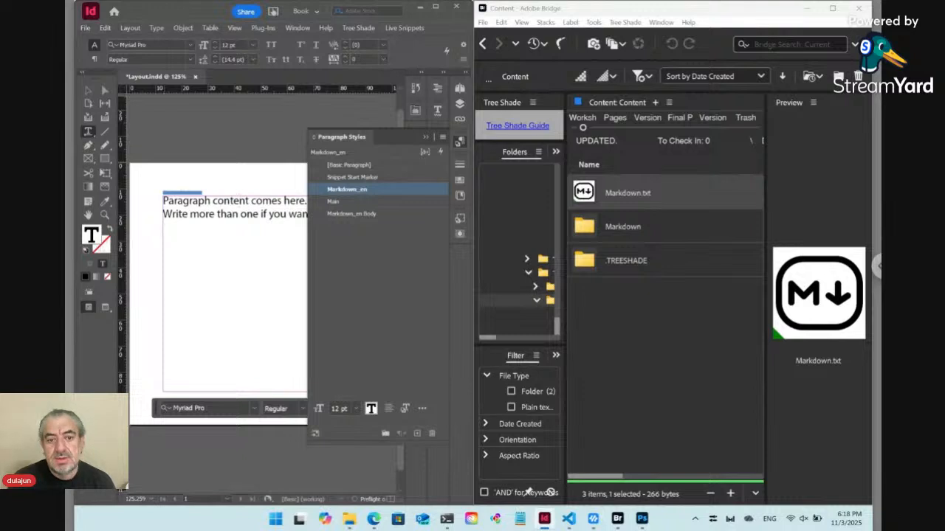
{"action": "left_click", "coordinate": [457, 141]}
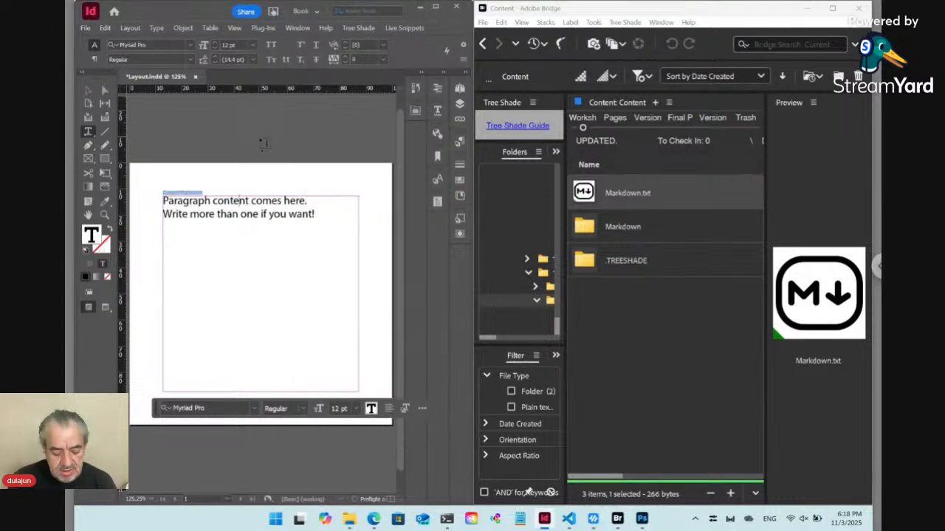
Save Layout.indd with check-in and return from its version PDF to the Test folder's Workshop view in Bridge.
{"action": "key", "text": "ctrl+s"}
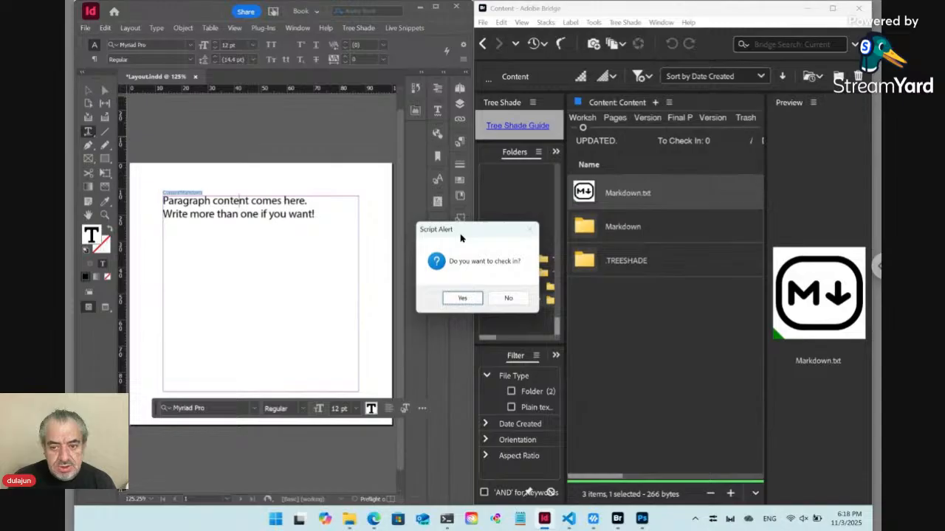
{"action": "left_click", "coordinate": [462, 298]}
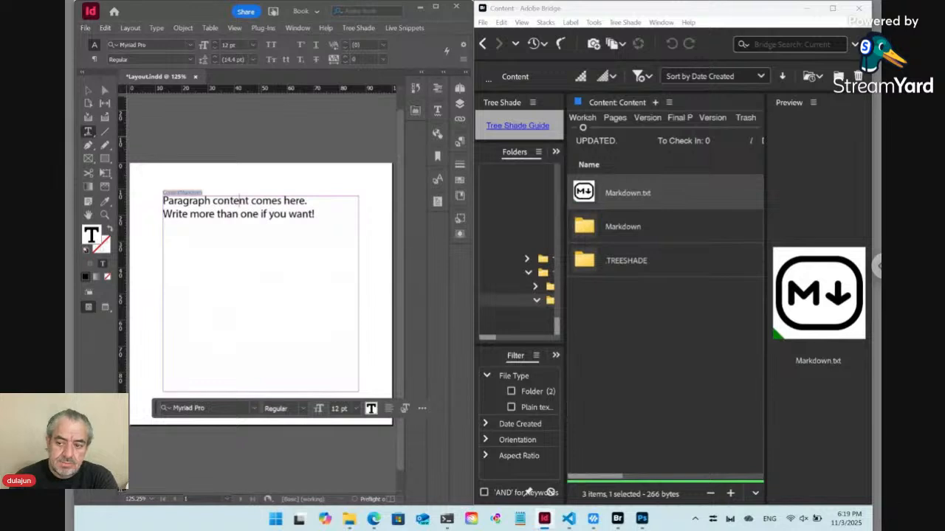
{"action": "key", "text": "ctrl+s"}
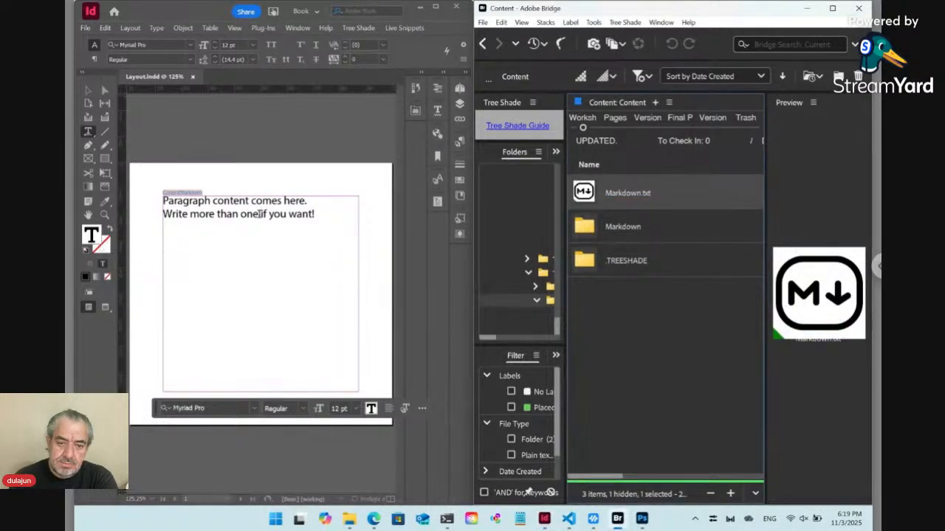
{"action": "left_click", "coordinate": [259, 213]}
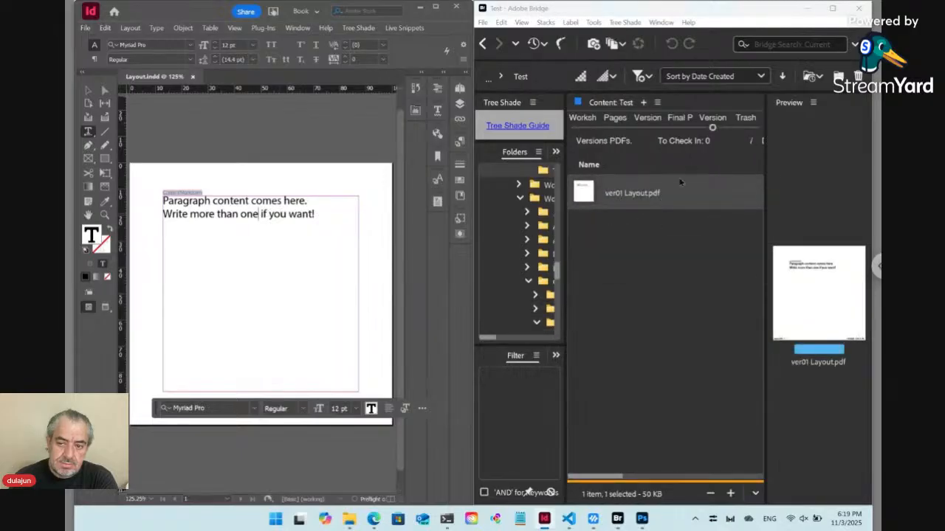
{"action": "left_click", "coordinate": [585, 128]}
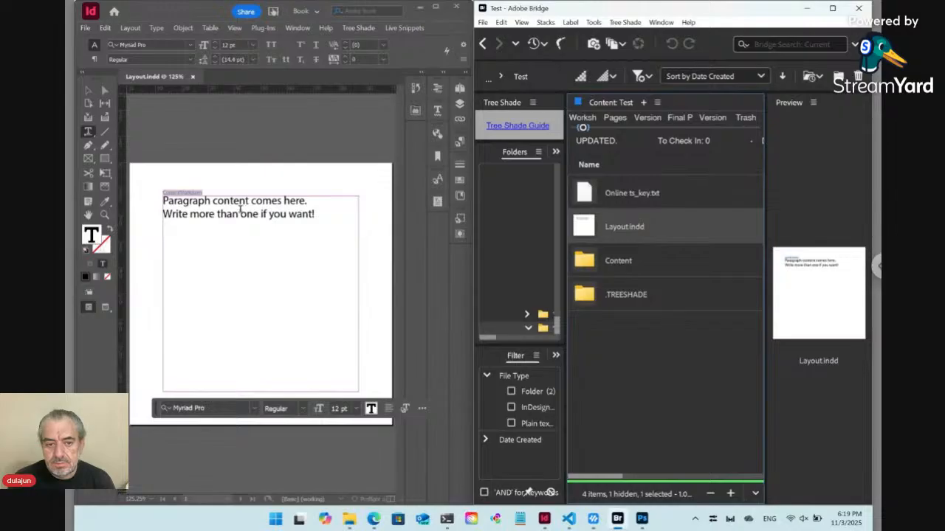
Open the Markdown.txt snippet code from the Content folder to review it, and close it without changes.
{"action": "left_click", "coordinate": [198, 193]}
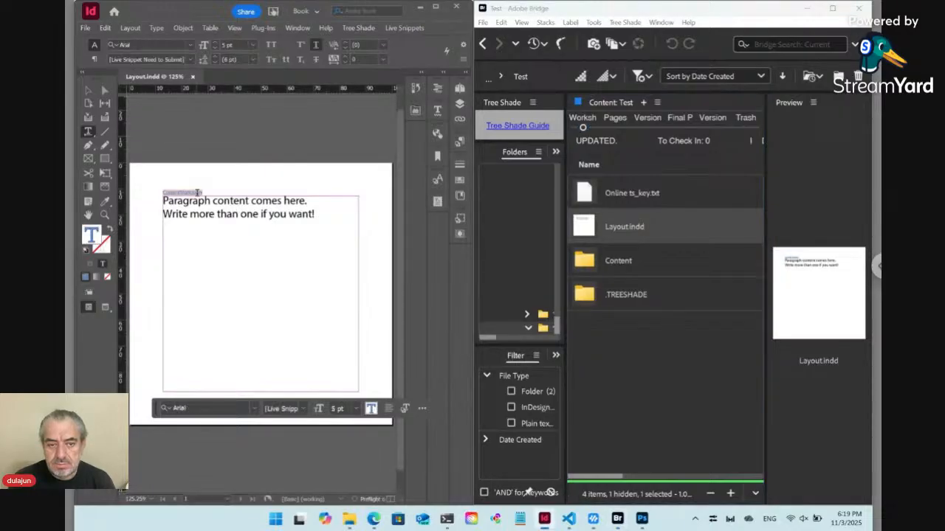
{"action": "double_click", "coordinate": [680, 265]}
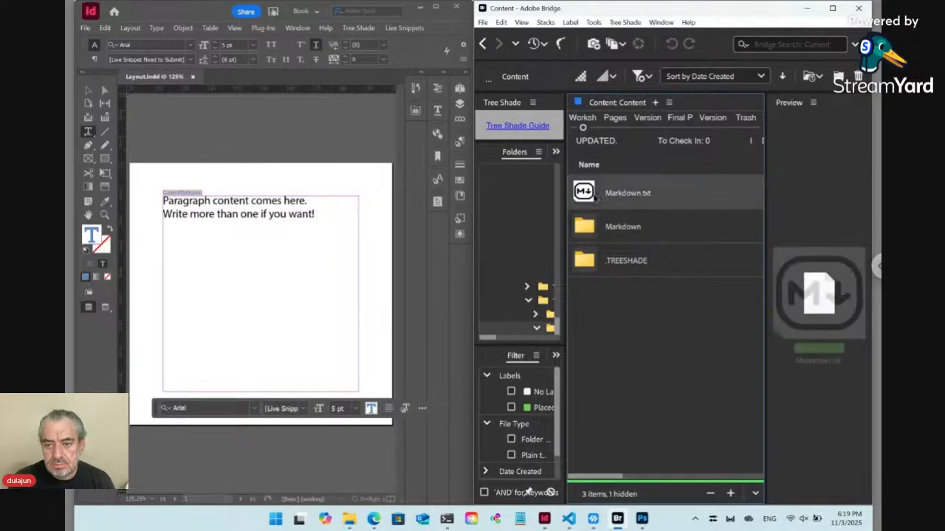
{"action": "left_click", "coordinate": [595, 198]}
{"action": "left_click", "coordinate": [730, 300]}
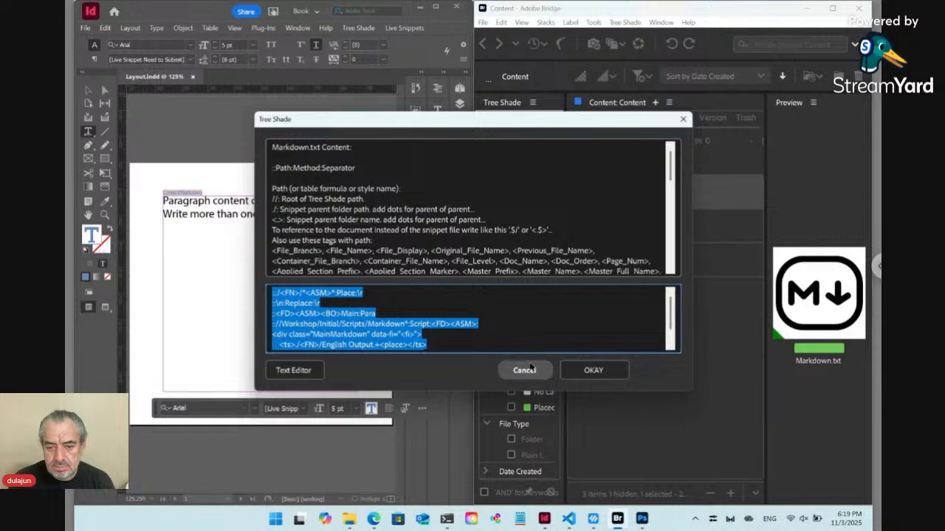
{"action": "left_click", "coordinate": [526, 370]}
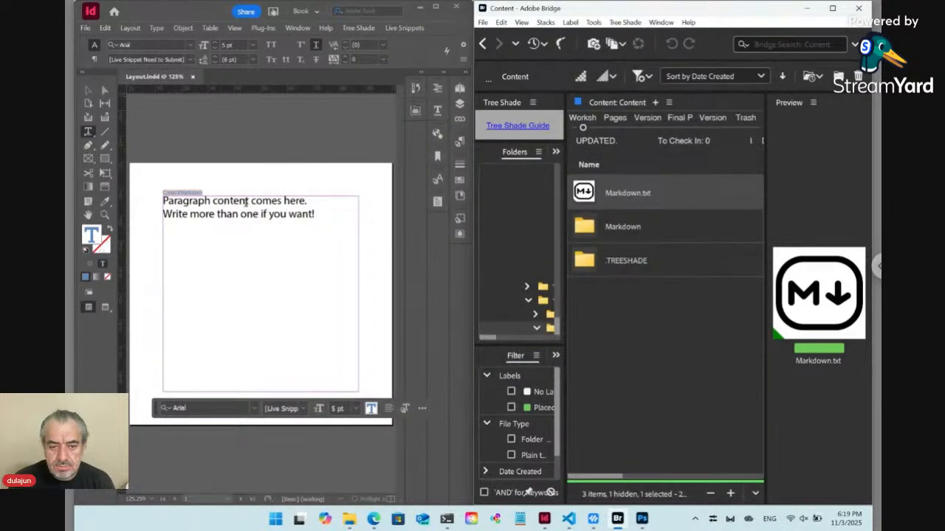
Update only the selected live snippet in the layout's text frame.
{"action": "left_click", "coordinate": [244, 201]}
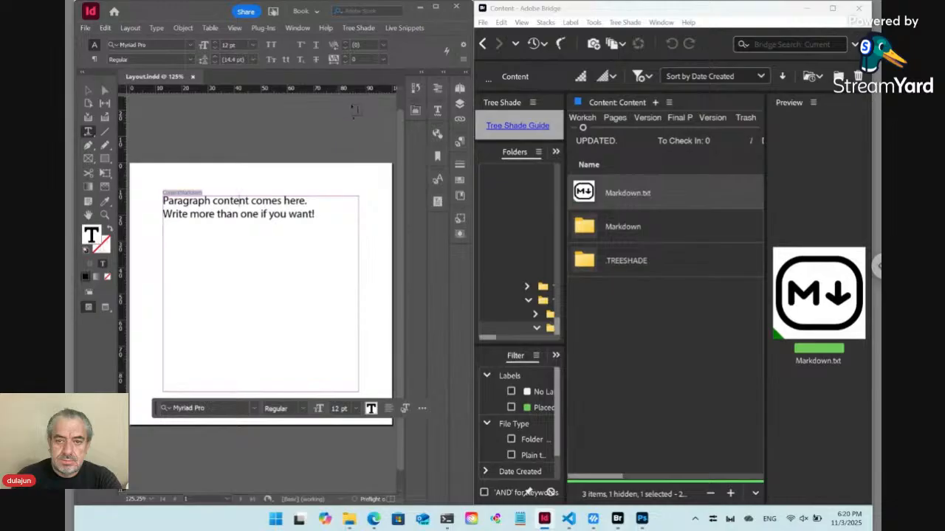
{"action": "left_click", "coordinate": [402, 28]}
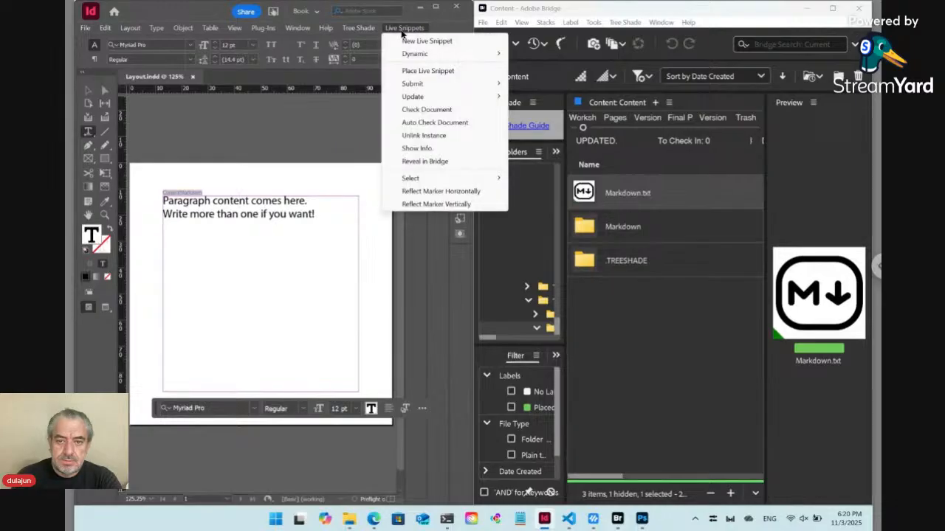
{"action": "mouse_move", "coordinate": [416, 99]}
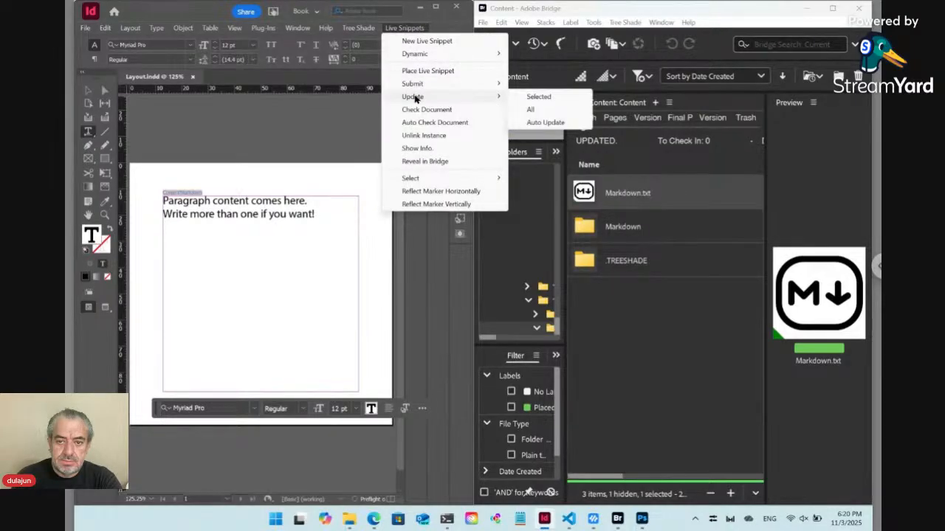
{"action": "left_click", "coordinate": [538, 96]}
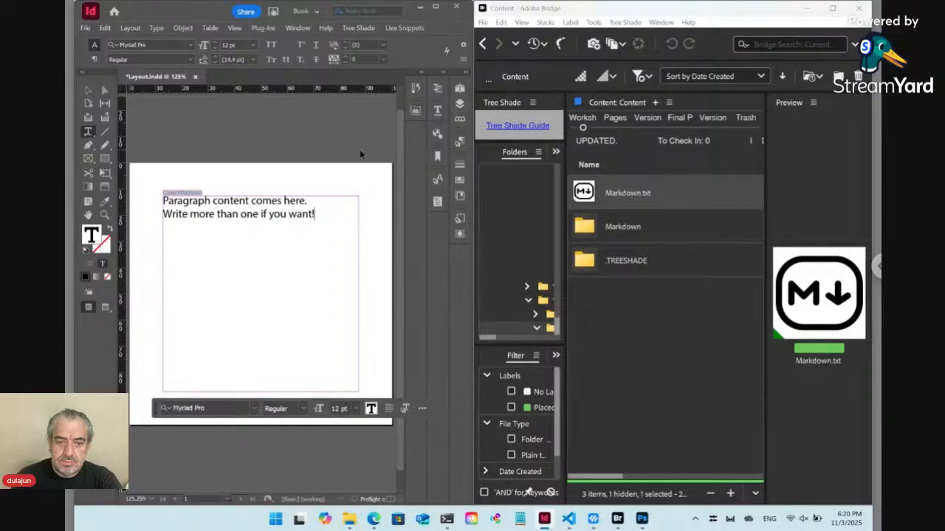
Delete all the text in the frame and place Markdown.txt from Bridge into it again in InDesign.
{"action": "left_click", "coordinate": [284, 201]}
{"action": "key", "text": "ctrl+a"}
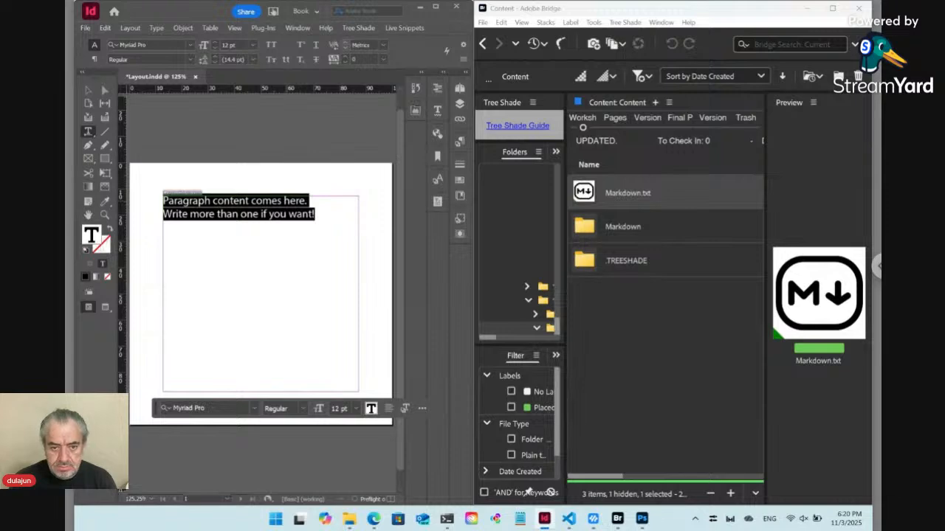
{"action": "key", "text": "BackSpace"}
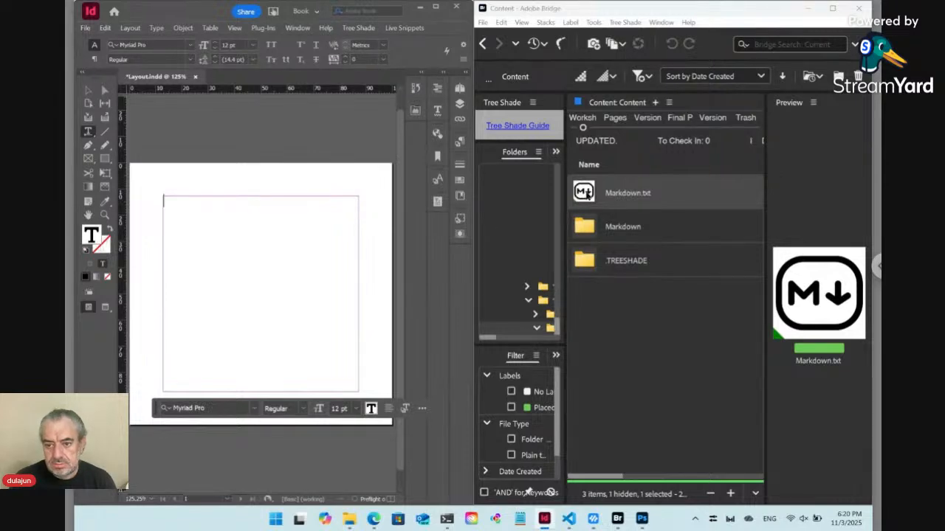
{"action": "right_click", "coordinate": [594, 196]}
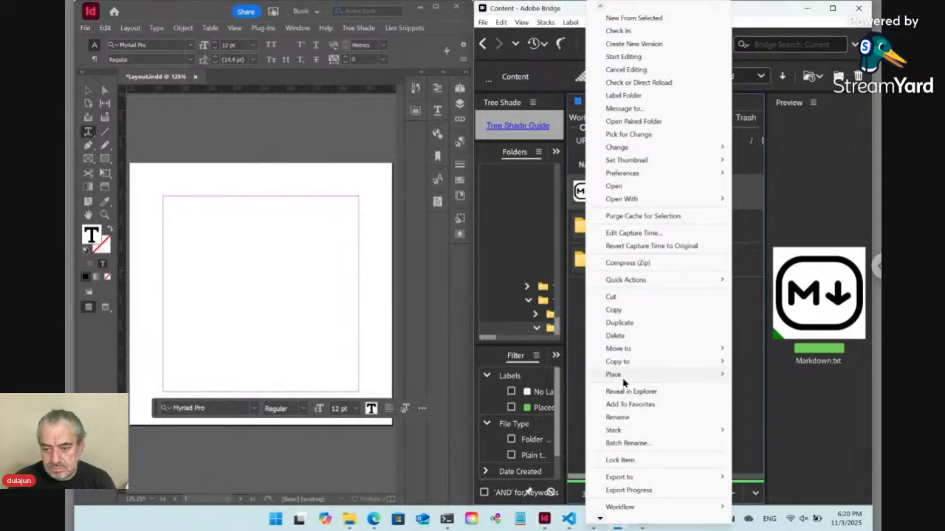
{"action": "mouse_move", "coordinate": [624, 375]}
{"action": "left_click", "coordinate": [480, 517]}
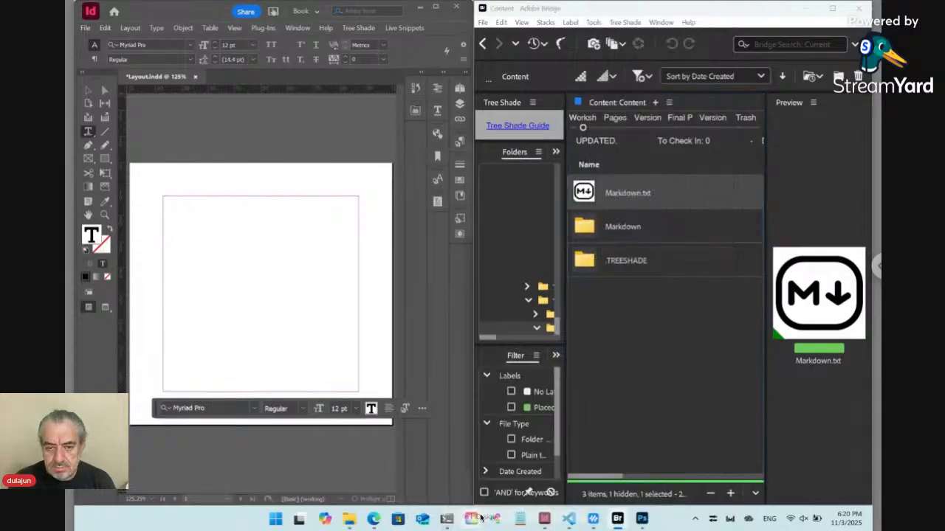
{"action": "left_click", "coordinate": [262, 251]}
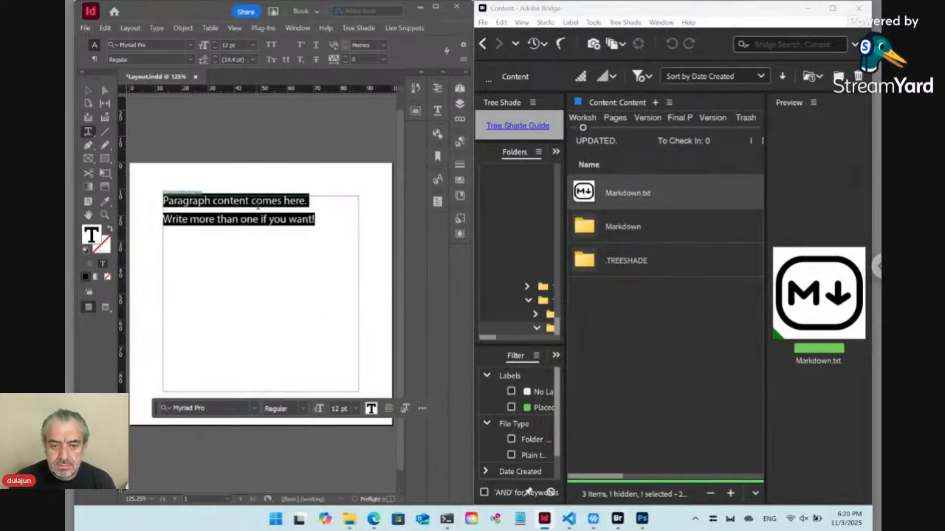
Save and check in the layout with the re-placed Markdown text, and bring Bridge back to the Workshop view of Test.
{"action": "left_click", "coordinate": [254, 201]}
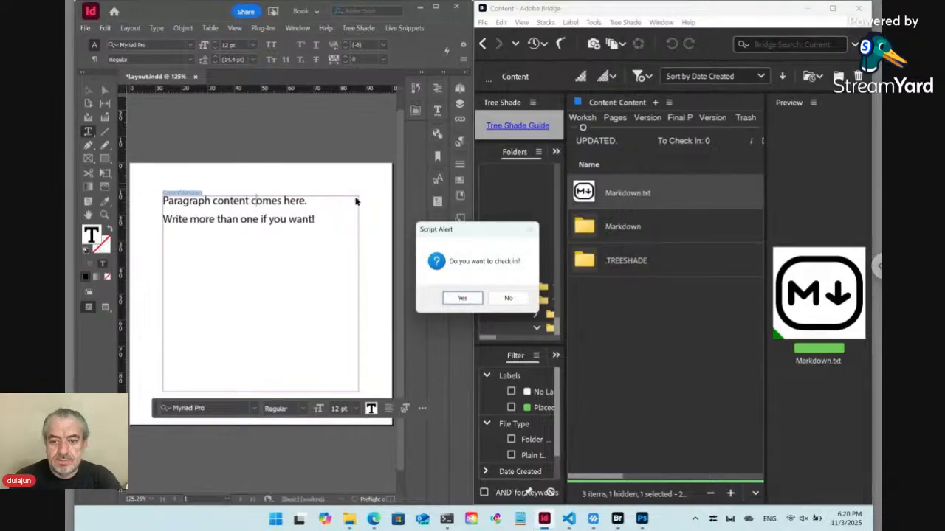
{"action": "left_click", "coordinate": [461, 298]}
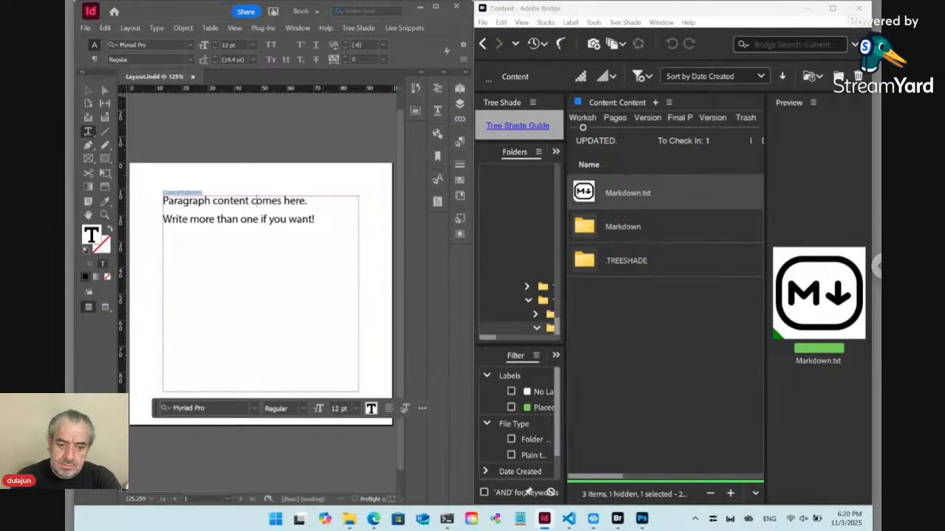
{"action": "key", "text": "Return"}
{"action": "key", "text": "ctrl+s"}
{"action": "key", "text": "alt+Tab"}
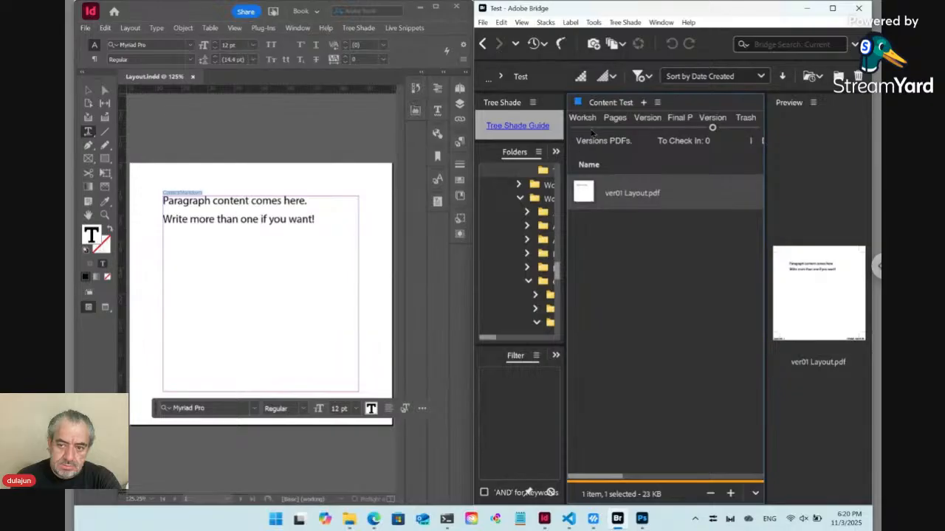
{"action": "left_click", "coordinate": [583, 128]}
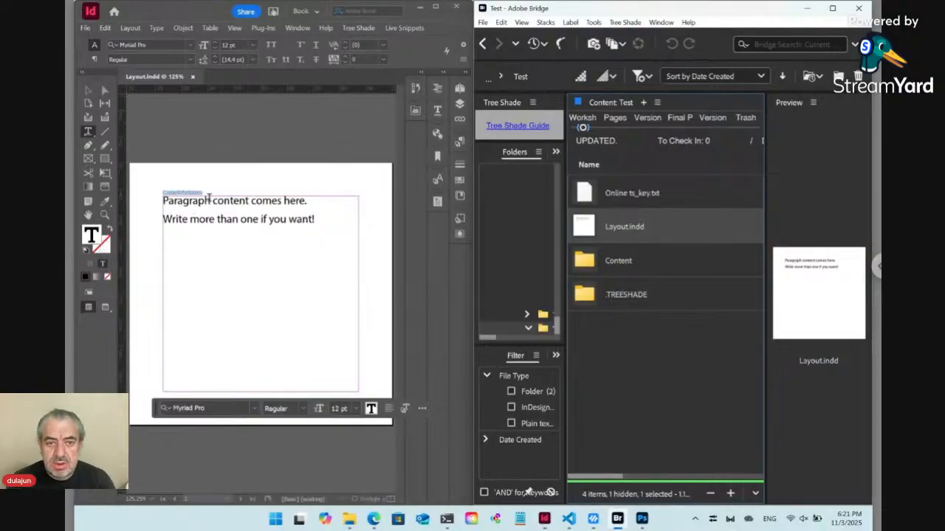
Switch to the Edge browser and reload the Test page of Auto Design Templates to check the published layout.
{"action": "mouse_move", "coordinate": [373, 519]}
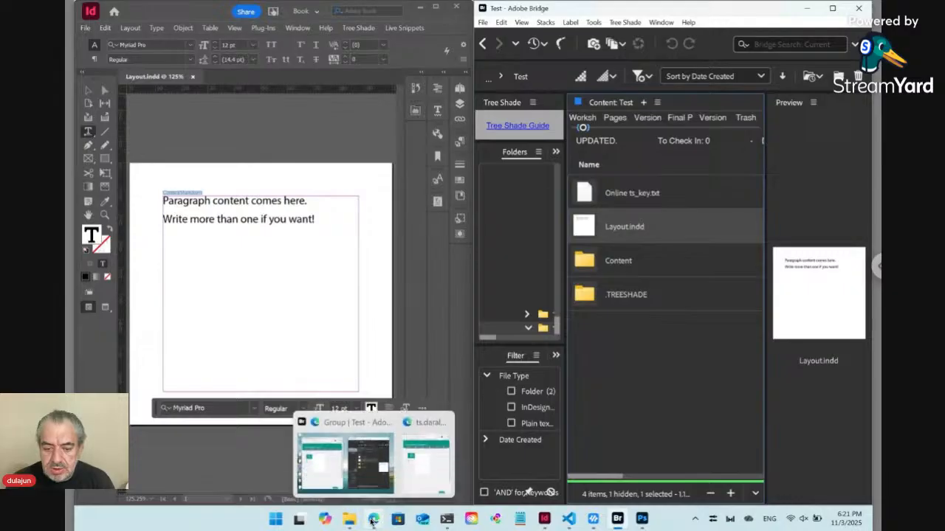
{"action": "left_click", "coordinate": [336, 458]}
{"action": "left_click", "coordinate": [107, 35]}
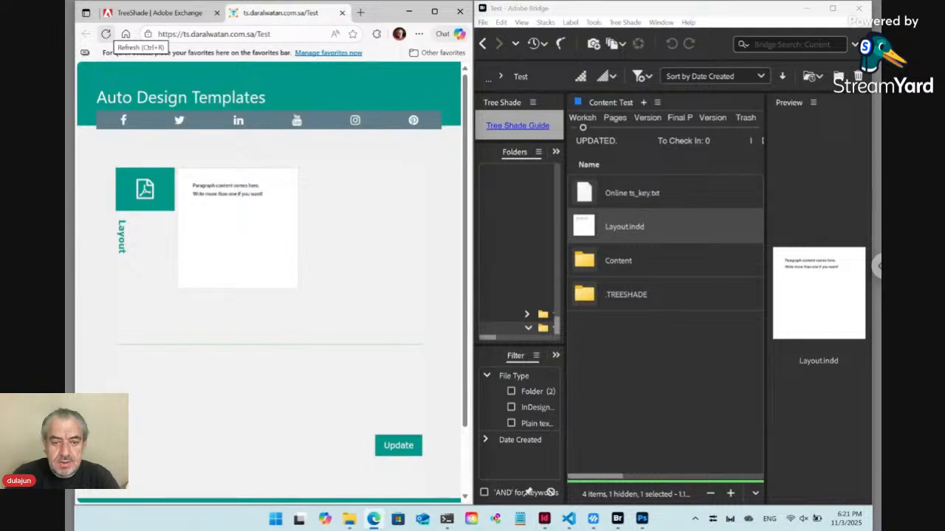
Switch to Bridge, maximize its window and open the Test folder in the Workshop view.
{"action": "left_click", "coordinate": [654, 15]}
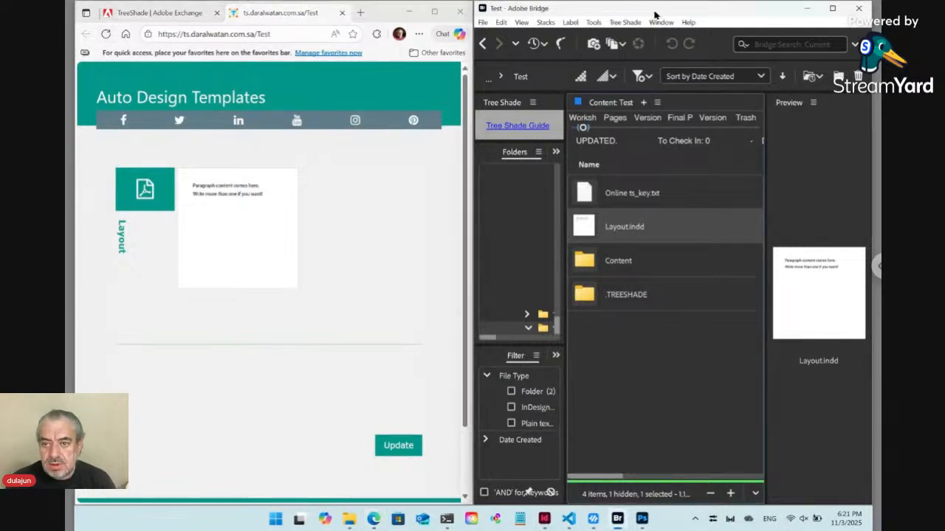
{"action": "left_click", "coordinate": [483, 44]}
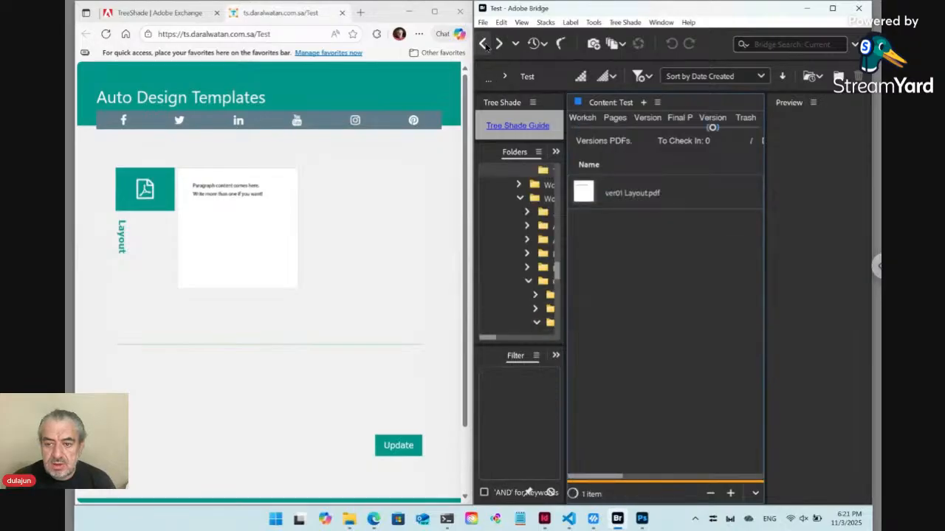
{"action": "left_click", "coordinate": [484, 44]}
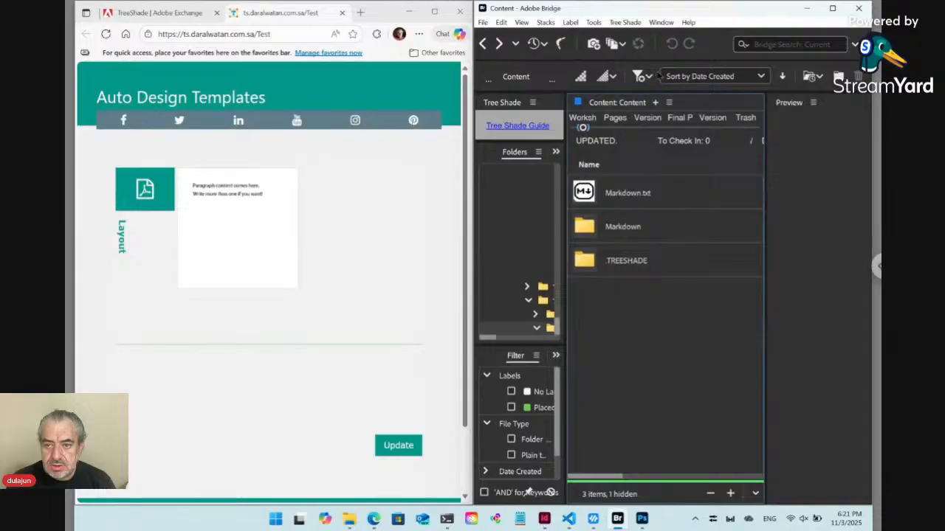
{"action": "left_click", "coordinate": [832, 9]}
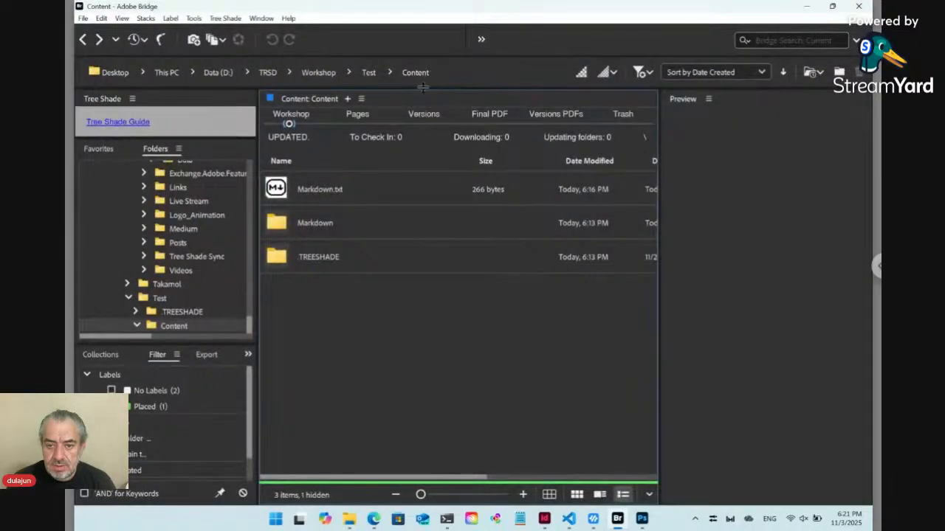
{"action": "left_click", "coordinate": [369, 76]}
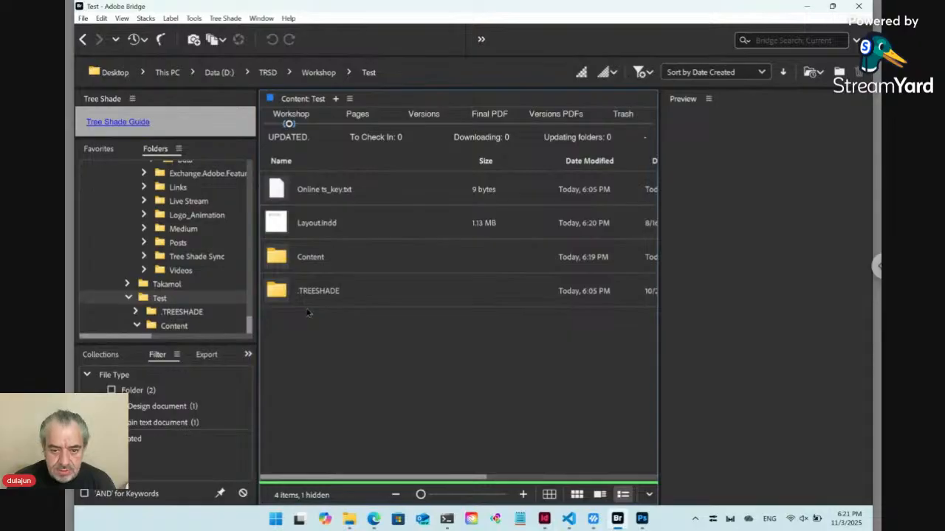
Create a new Tree Shade Text file named Content in the Test folder.
{"action": "left_click", "coordinate": [309, 268]}
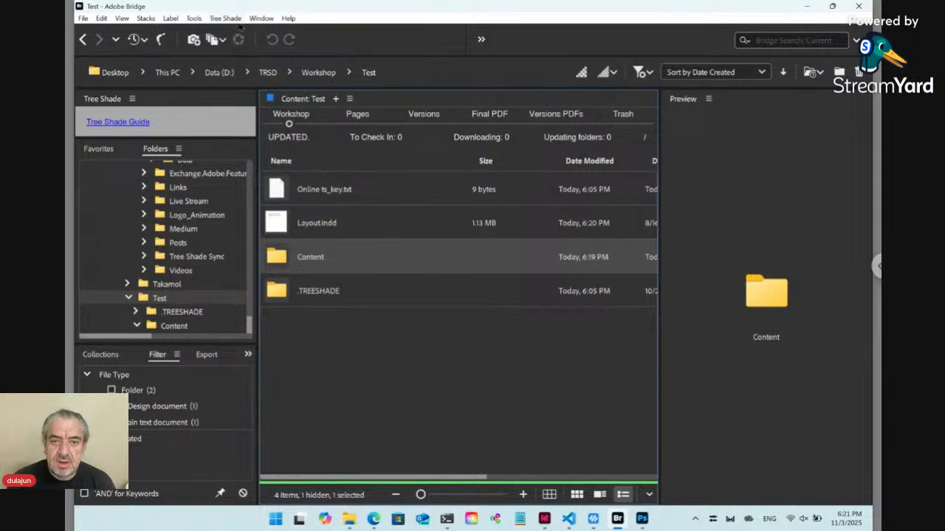
{"action": "left_click", "coordinate": [239, 21]}
{"action": "mouse_move", "coordinate": [242, 44]}
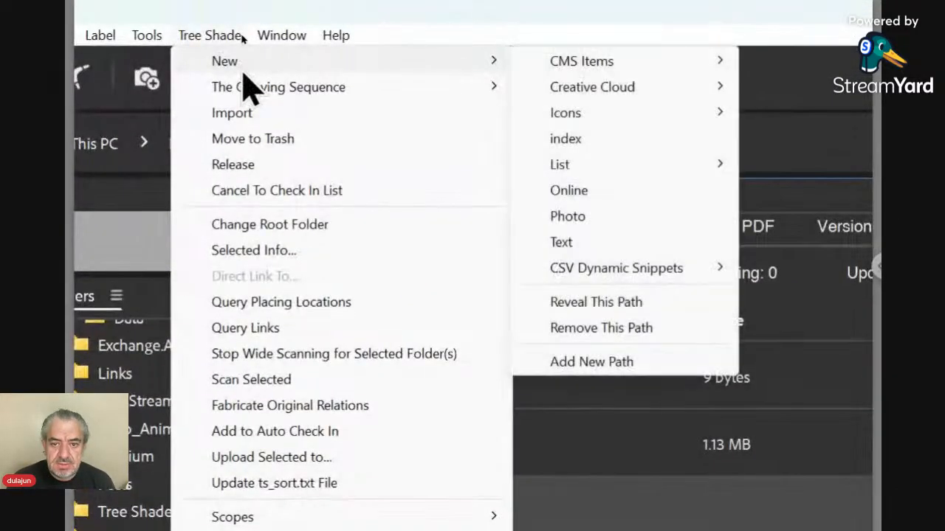
{"action": "mouse_move", "coordinate": [532, 74]}
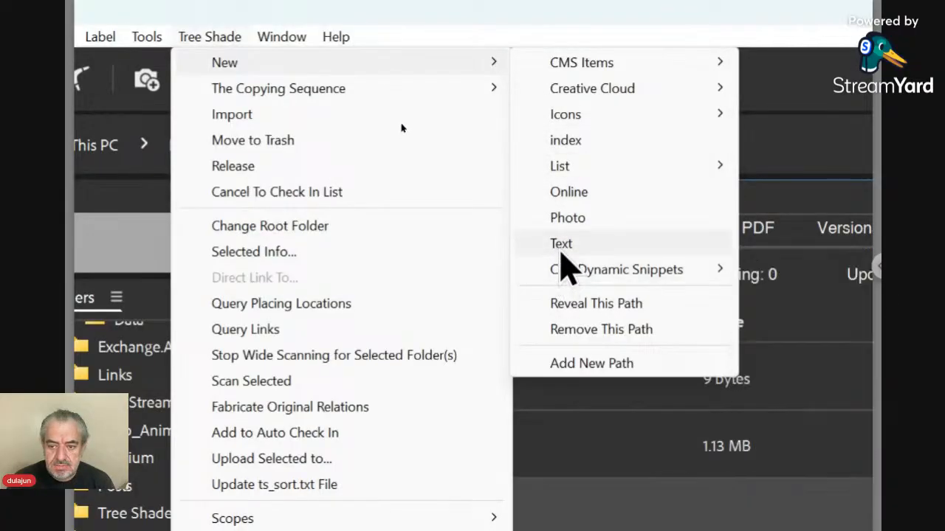
{"action": "left_click", "coordinate": [562, 247]}
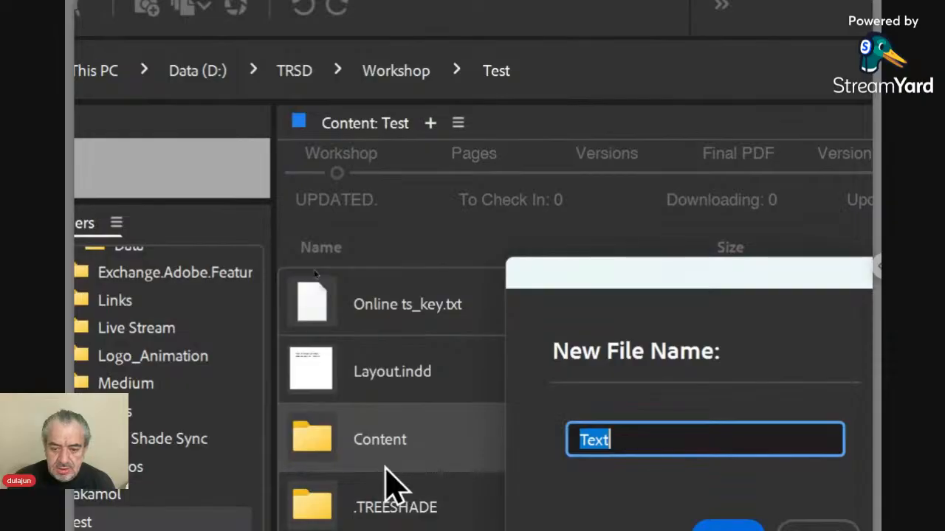
{"action": "type", "text": "Con"}
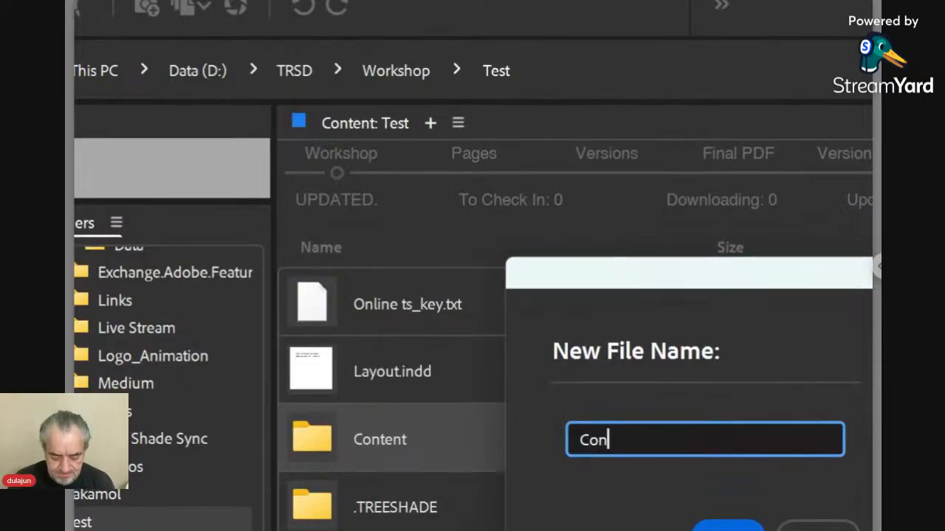
{"action": "type", "text": "tent"}
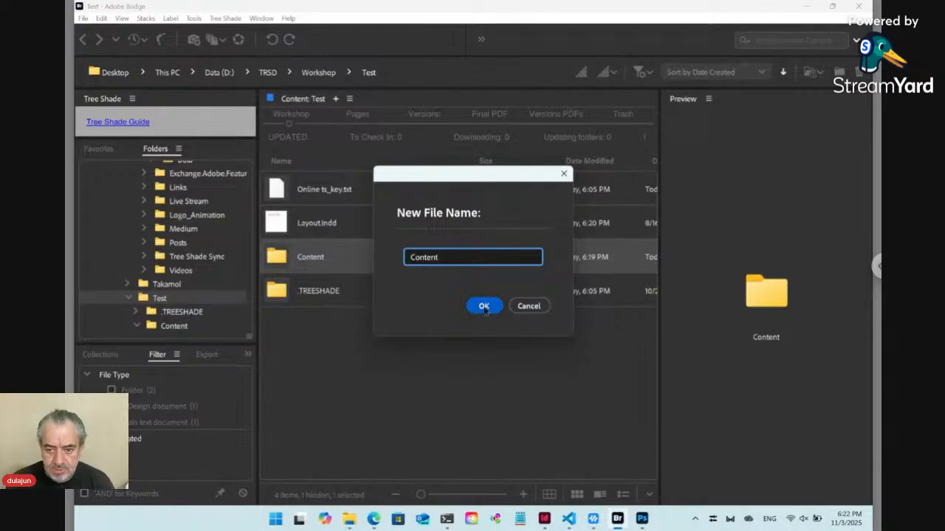
{"action": "left_click", "coordinate": [485, 306]}
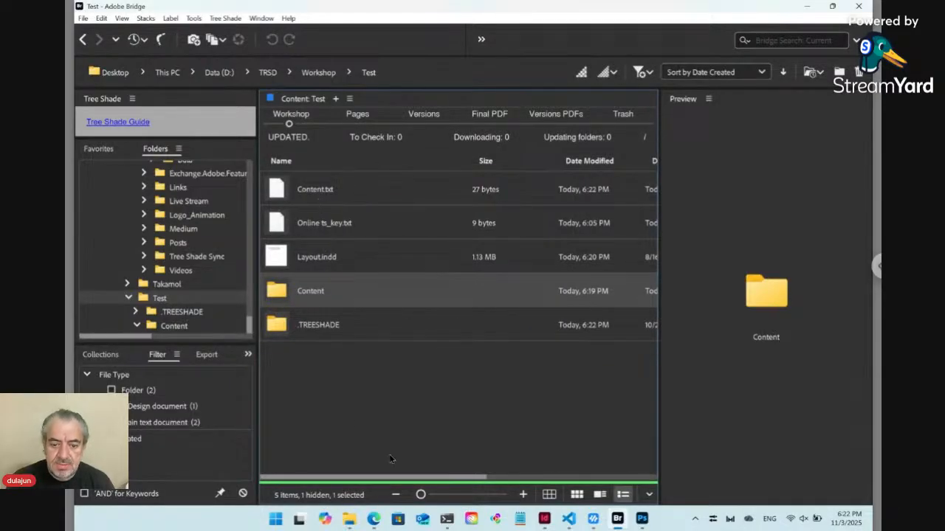
Switch to the Edge browser, reload the Test page and expand its Content field.
{"action": "left_click", "coordinate": [373, 519]}
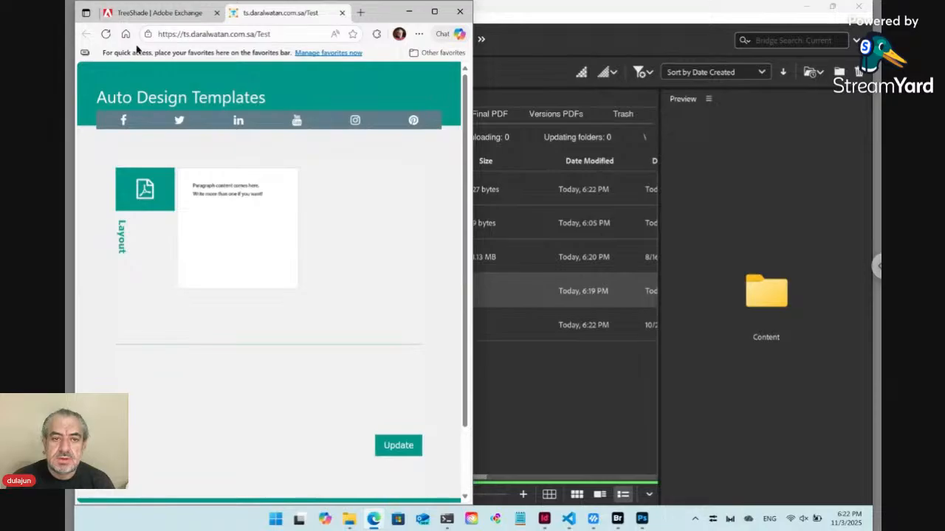
{"action": "left_click", "coordinate": [106, 34]}
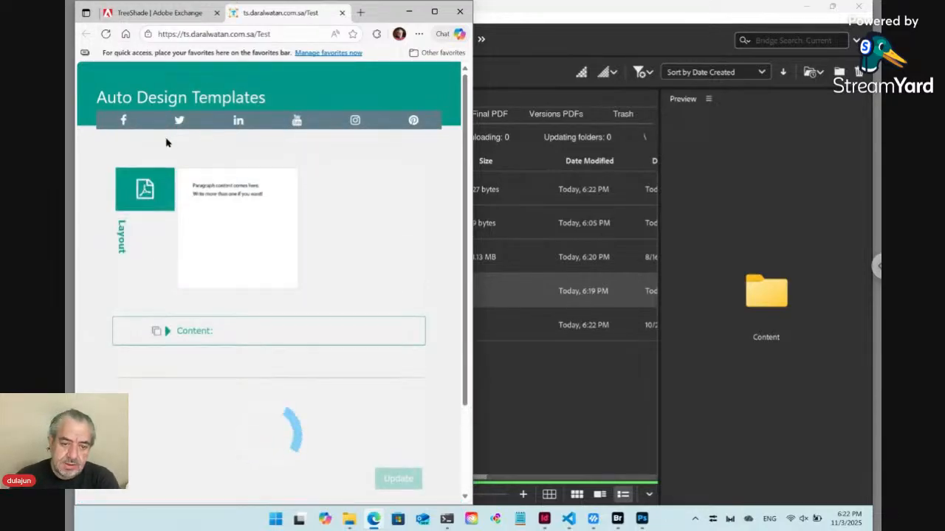
{"action": "left_click", "coordinate": [174, 332]}
{"action": "scroll", "coordinate": [238, 337], "scroll_direction": "down", "scroll_amount": 2}
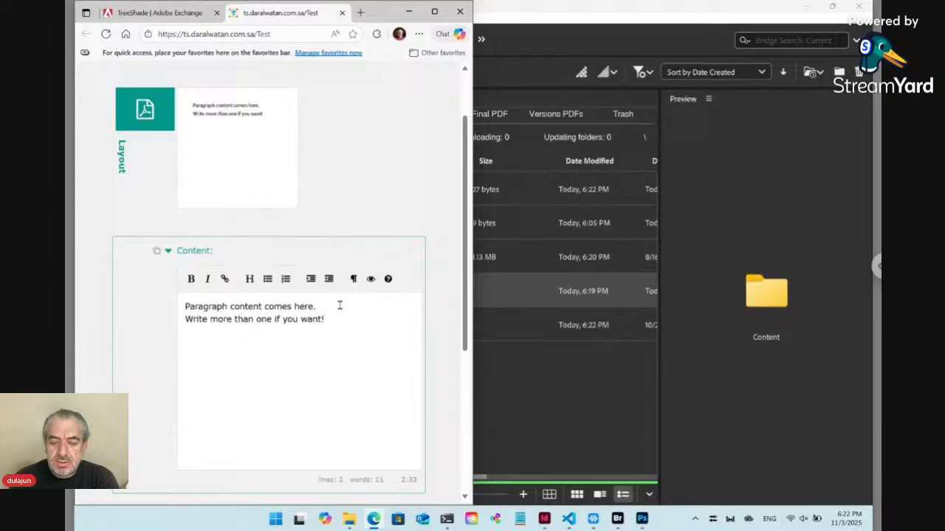
Insert the Markdown heading "# The main title" on its own line above the paragraph text in the Content editor.
{"action": "left_click", "coordinate": [184, 305]}
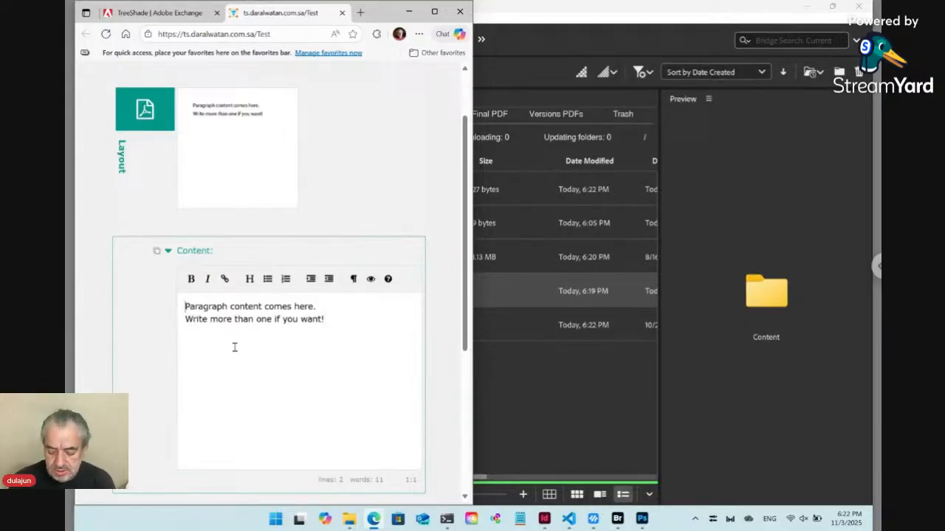
{"action": "key", "text": "Return"}
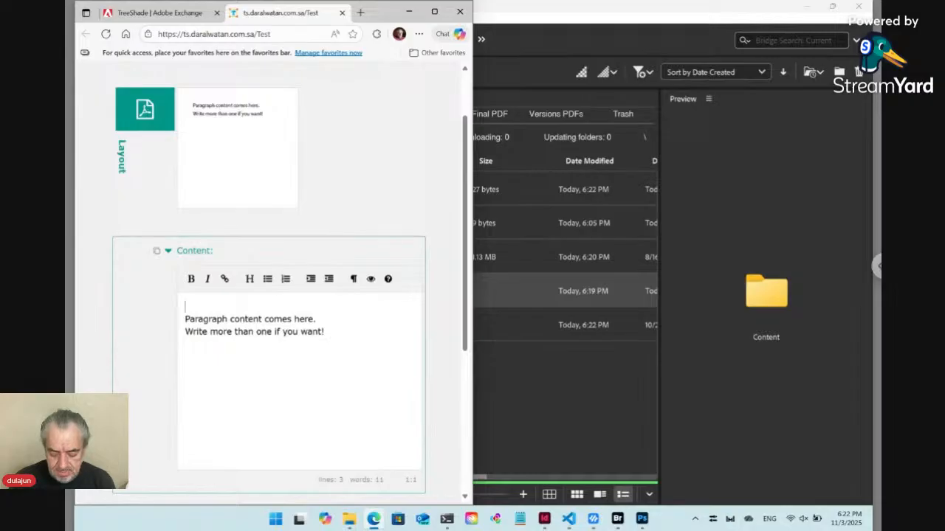
{"action": "type", "text": "#"}
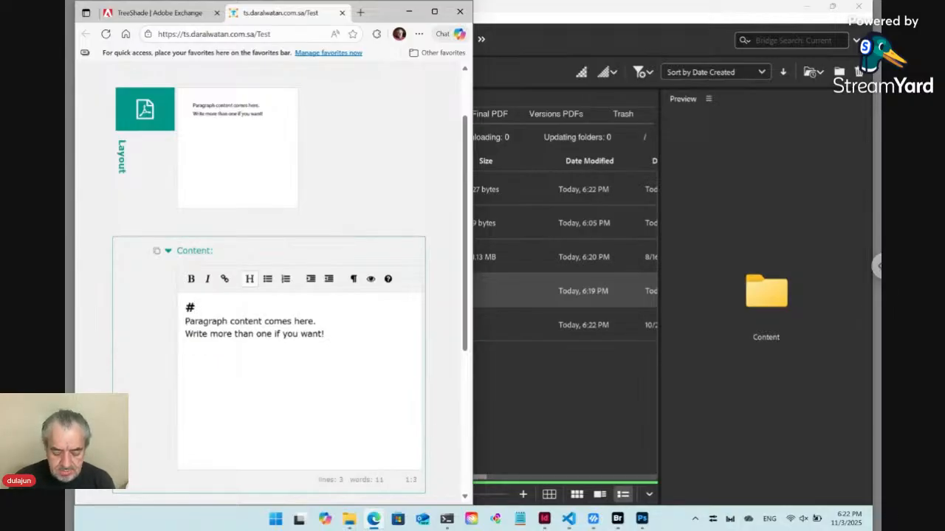
{"action": "type", "text": " The ma"}
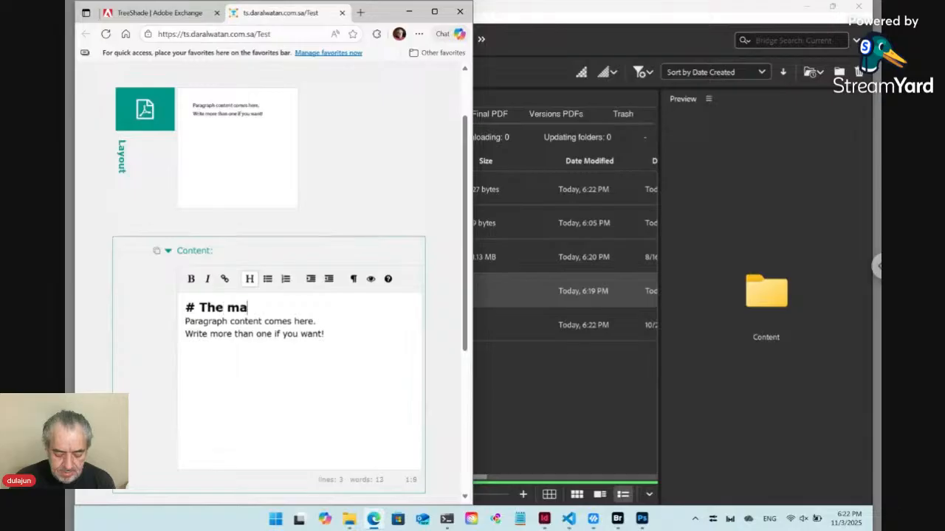
{"action": "type", "text": "in te"}
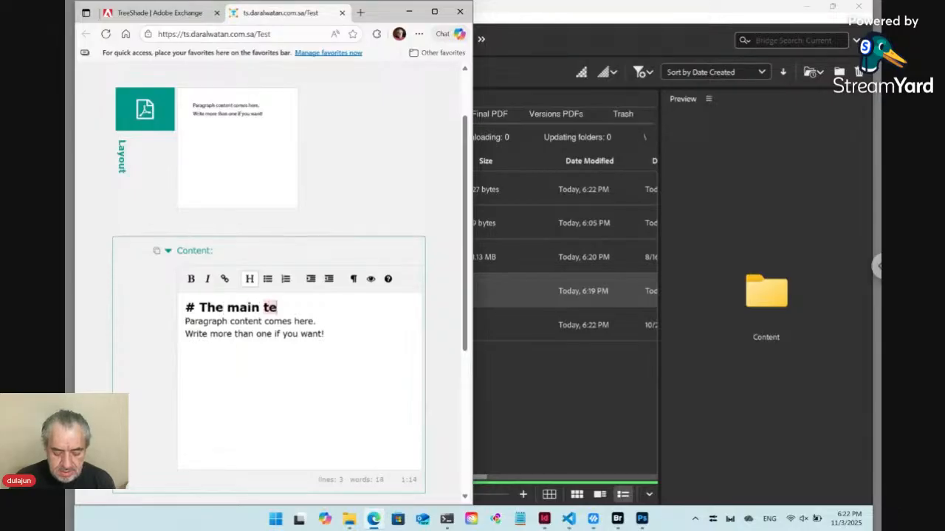
{"action": "key", "text": "BackSpace"}
{"action": "key", "text": "BackSpace"}
{"action": "type", "text": "title"}
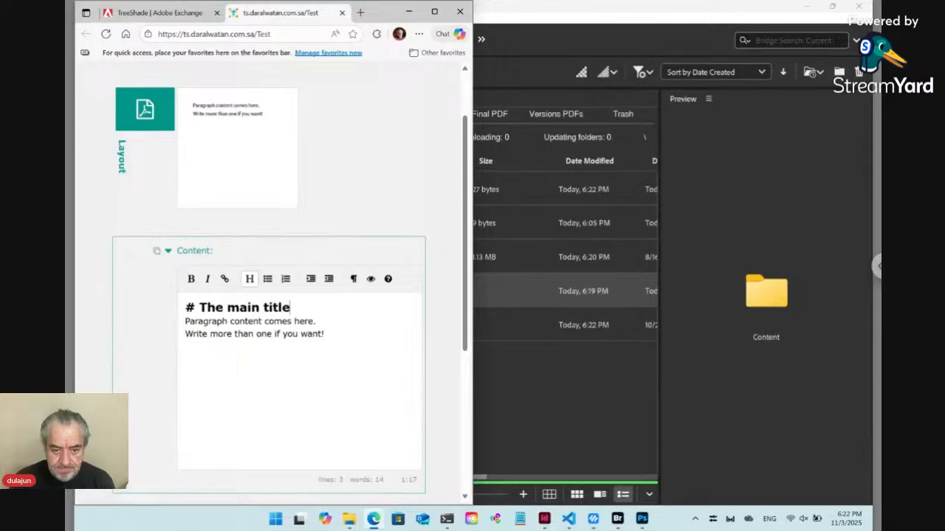
Add the second-level Markdown heading "## Sub title comes here:" on a new line below the paragraph text.
{"action": "left_click", "coordinate": [328, 335]}
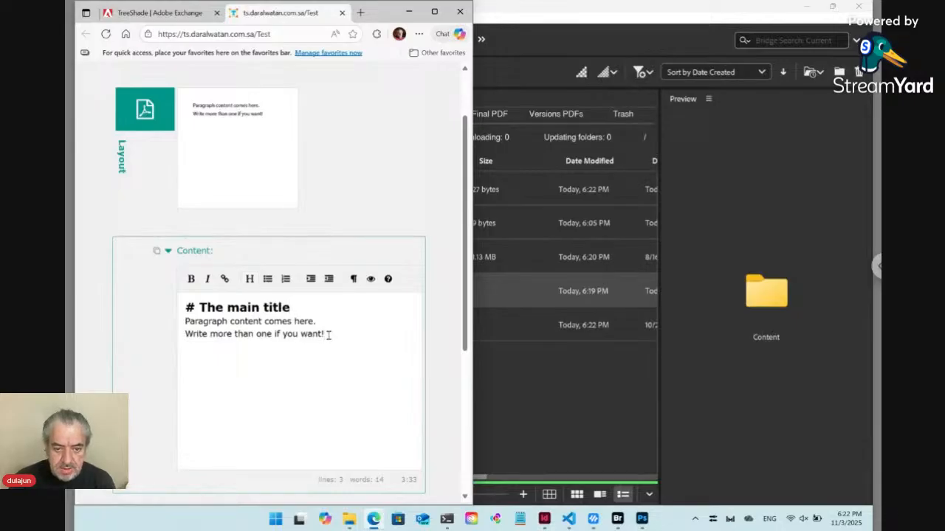
{"action": "key", "text": "Return"}
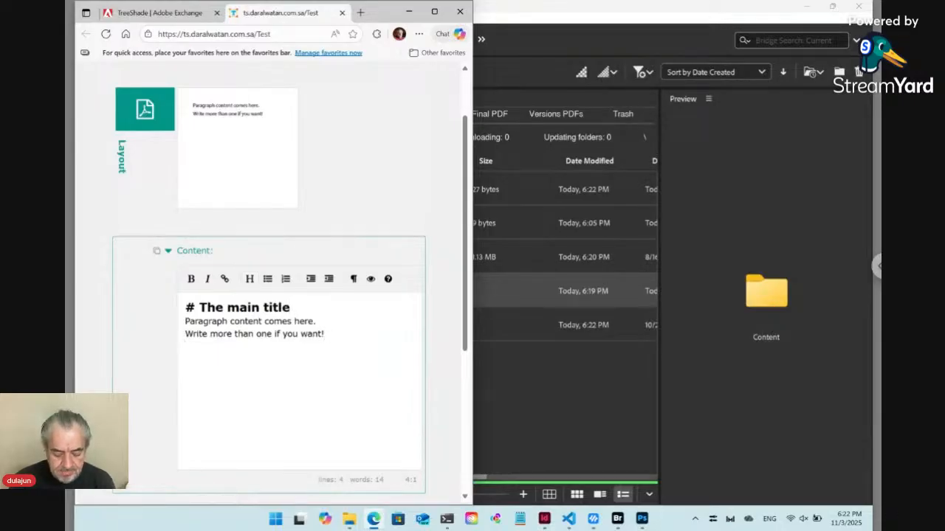
{"action": "type", "text": "## "}
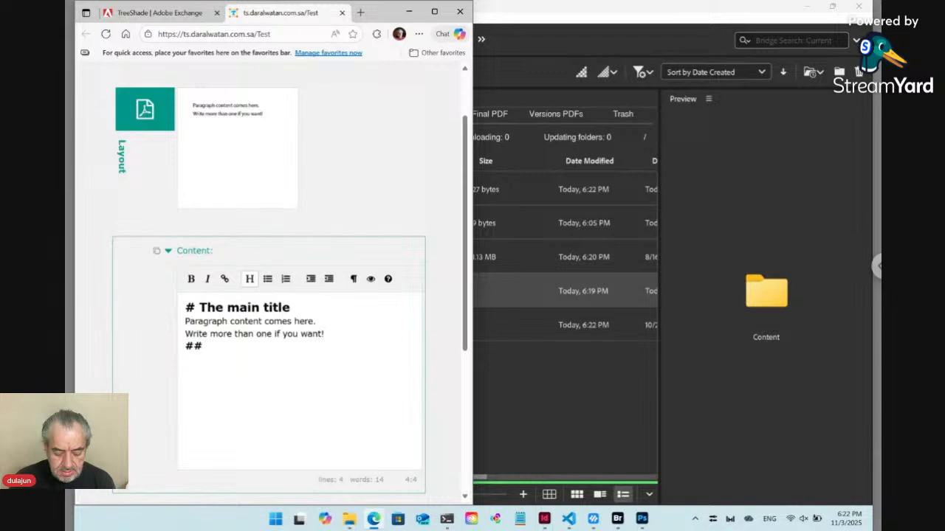
{"action": "type", "text": "Sub "}
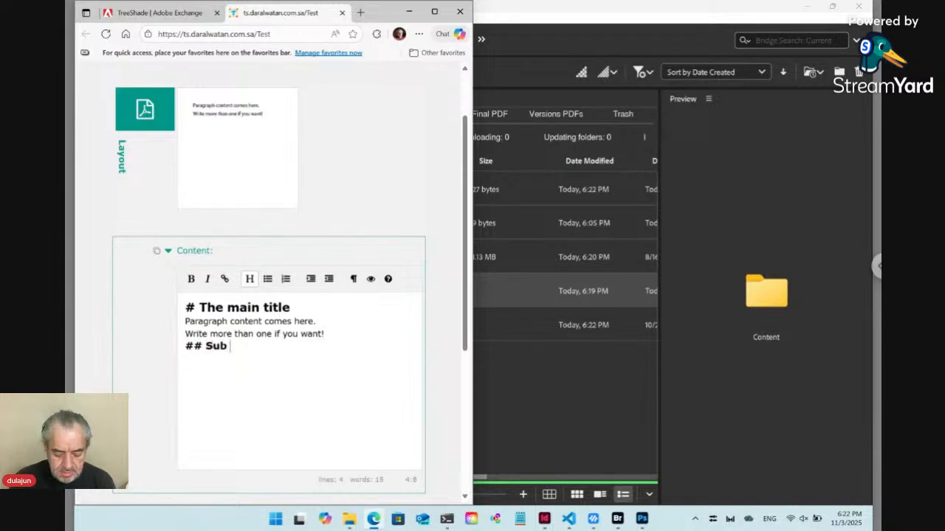
{"action": "type", "text": "title "}
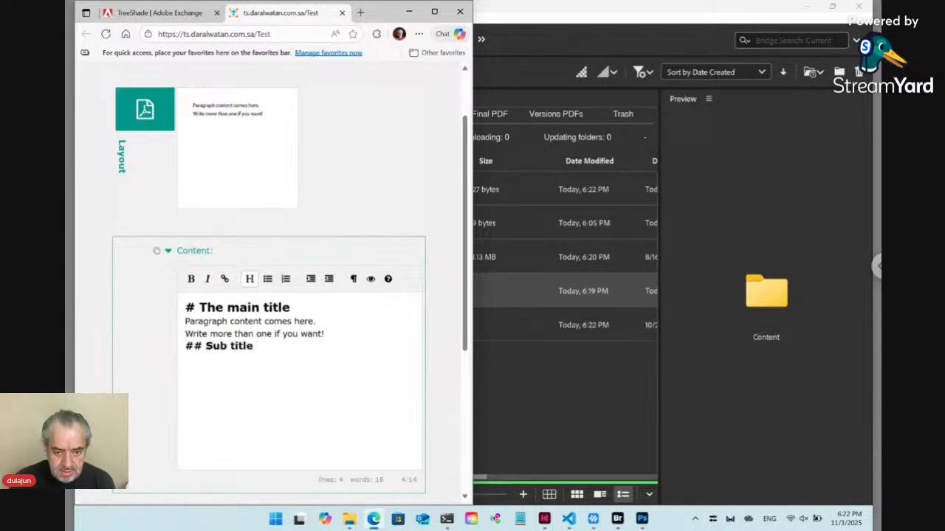
{"action": "type", "text": "comes"}
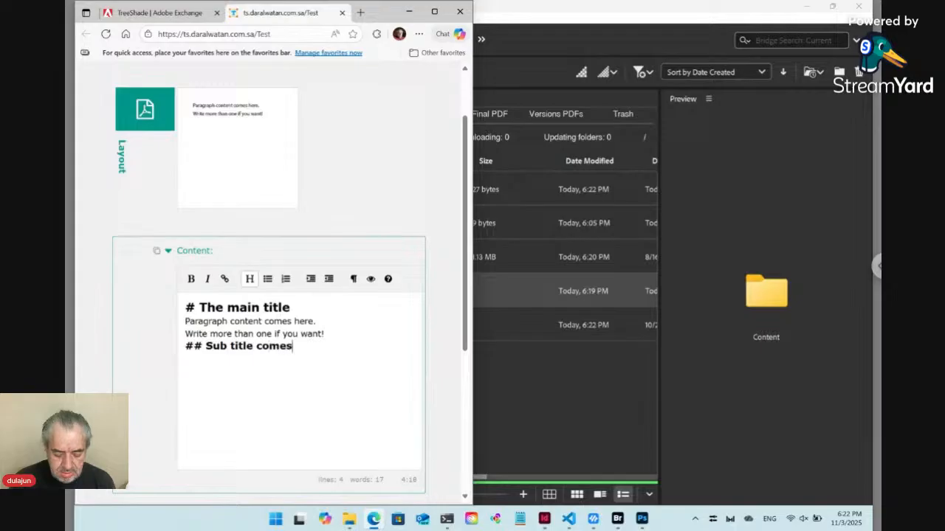
{"action": "type", "text": " here"}
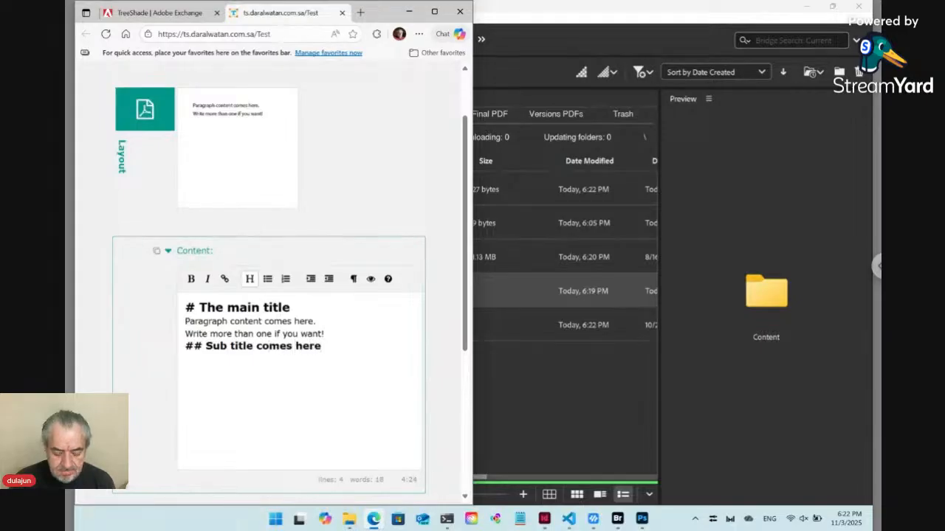
{"action": "type", "text": ":"}
Write a numbered list under the subtitle with the entries "First Item.", "Second Item." and "Last Item.".
{"action": "key", "text": "Return"}
{"action": "type", "text": "1. "}
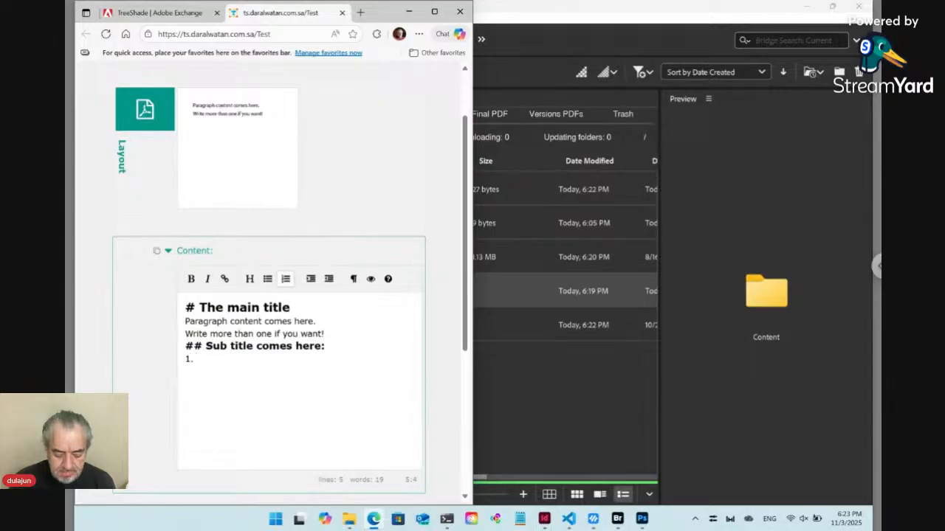
{"action": "type", "text": "First Ite"}
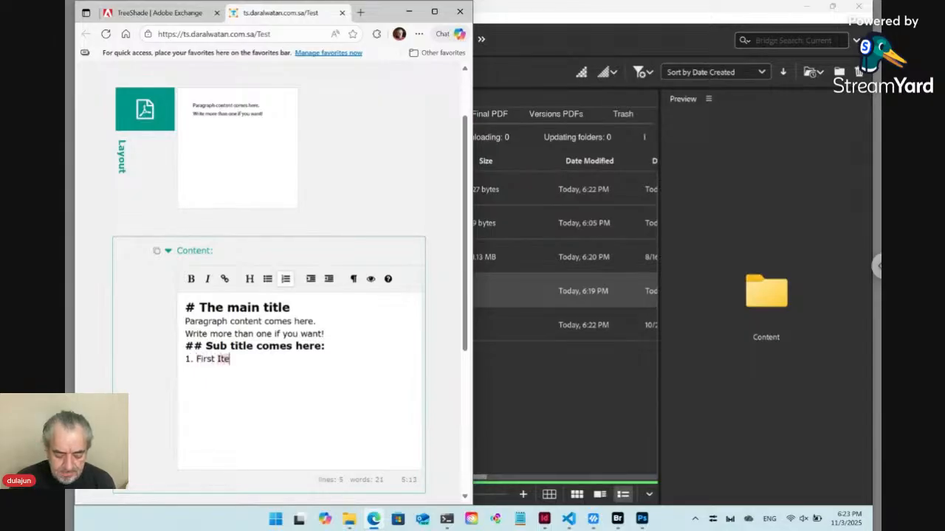
{"action": "type", "text": "m."}
{"action": "key", "text": "Return"}
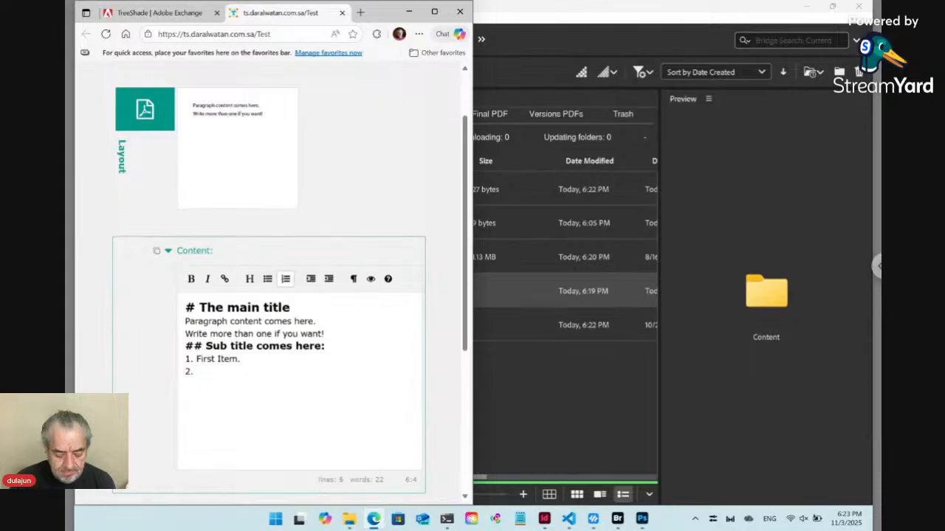
{"action": "type", "text": "Second I"}
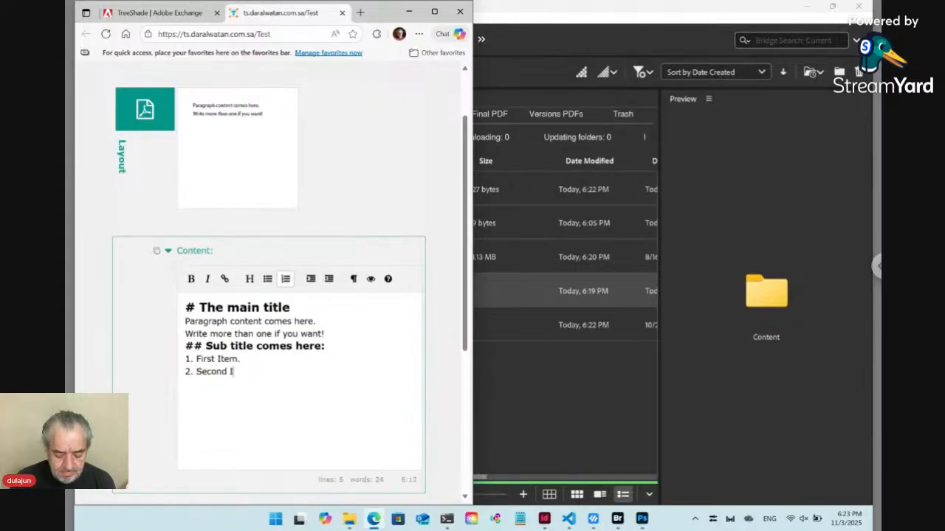
{"action": "type", "text": "tem."}
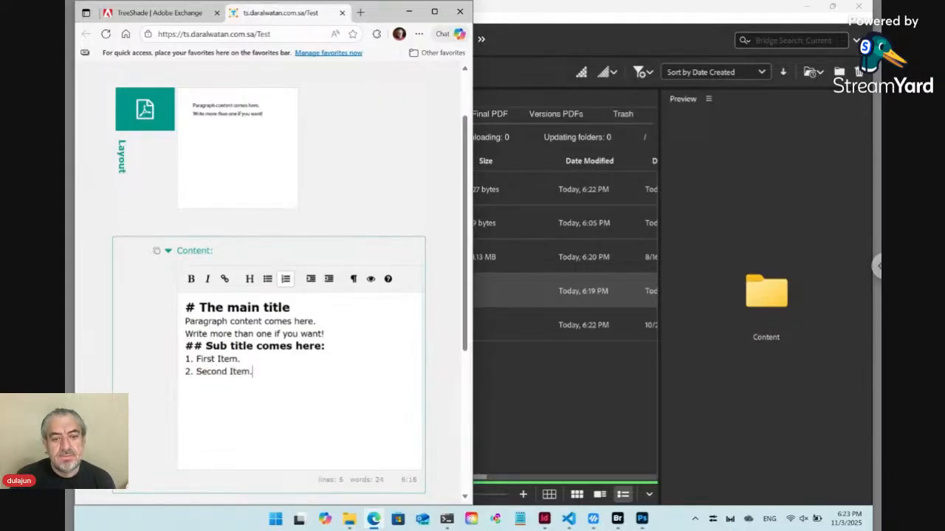
{"action": "key", "text": "Return"}
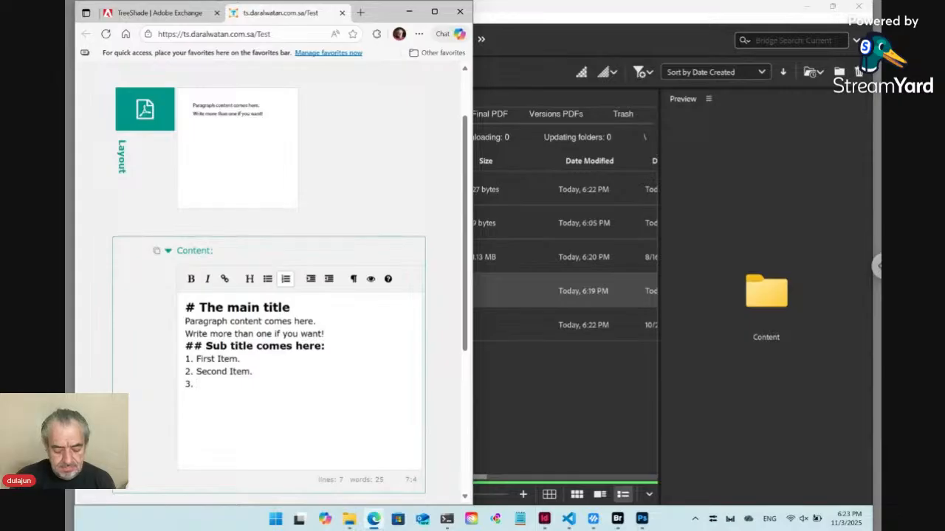
{"action": "type", "text": "Las"}
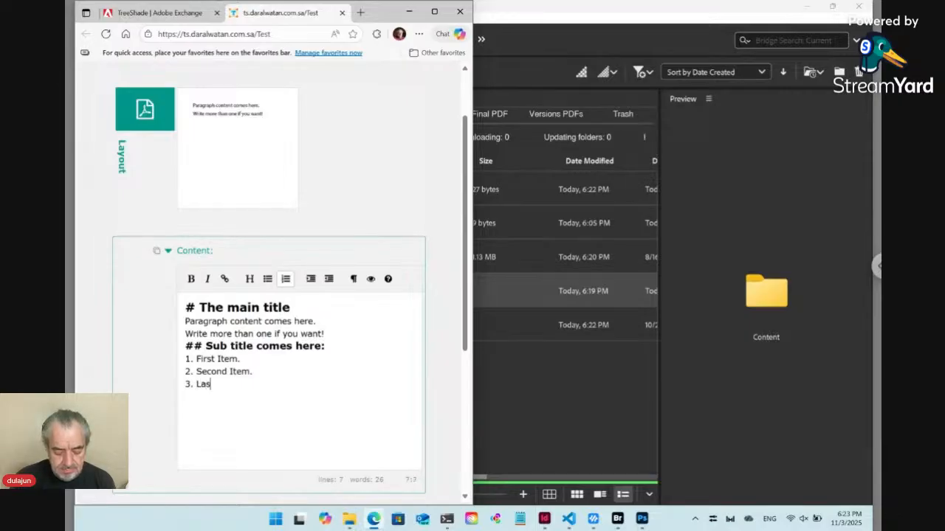
{"action": "type", "text": "t Item."}
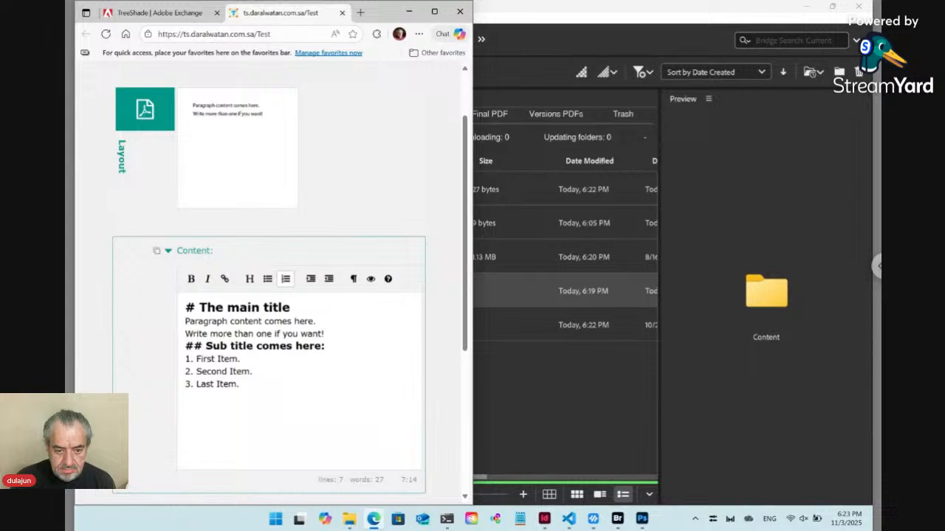
Start a Markdown link on a new unnumbered line below the list, with the text "[Tree Shade]" and empty parentheses for the address.
{"action": "key", "text": "Return"}
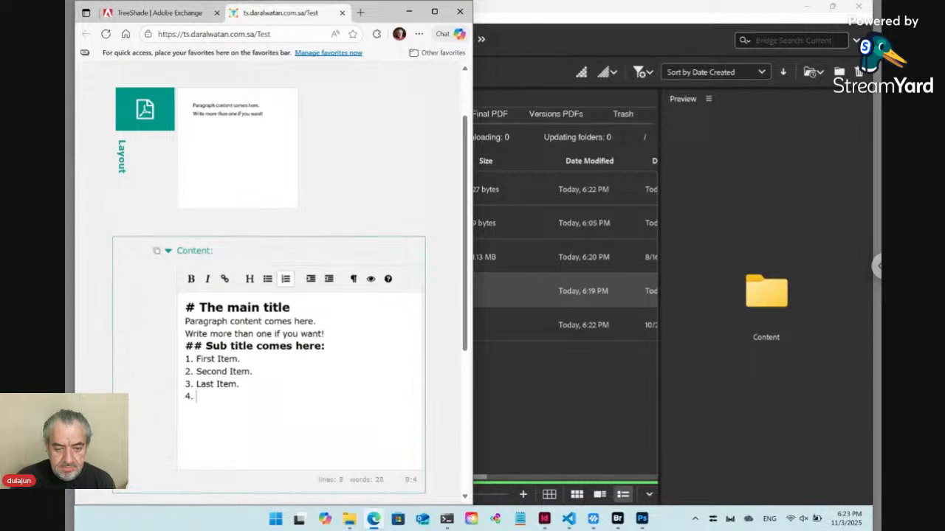
{"action": "key", "text": "BackSpace"}
{"action": "key", "text": "BackSpace"}
{"action": "key", "text": "BackSpace"}
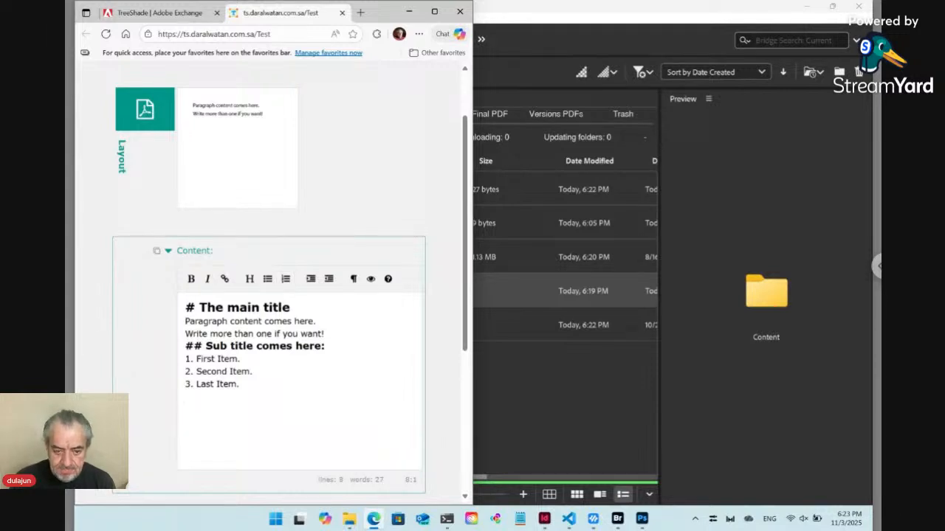
{"action": "type", "text": "["}
{"action": "type", "text": "Tree"}
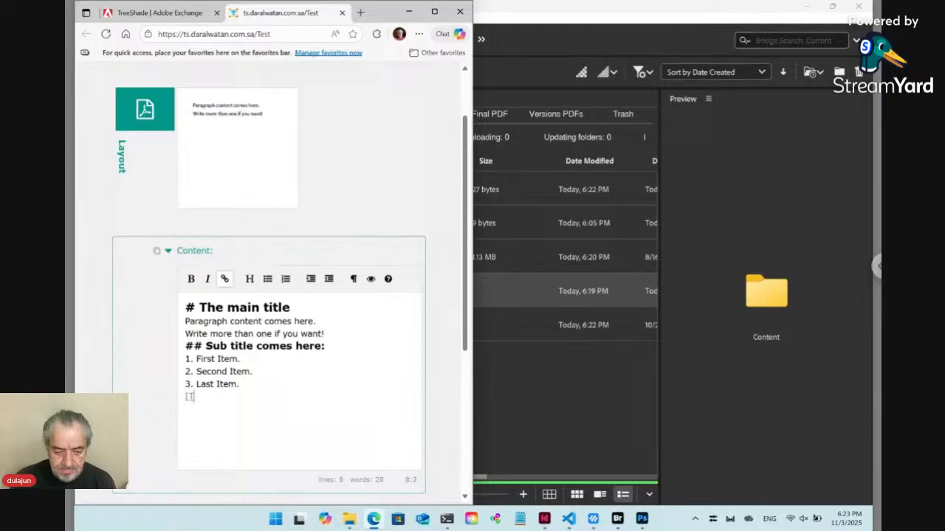
{"action": "type", "text": " Shade "}
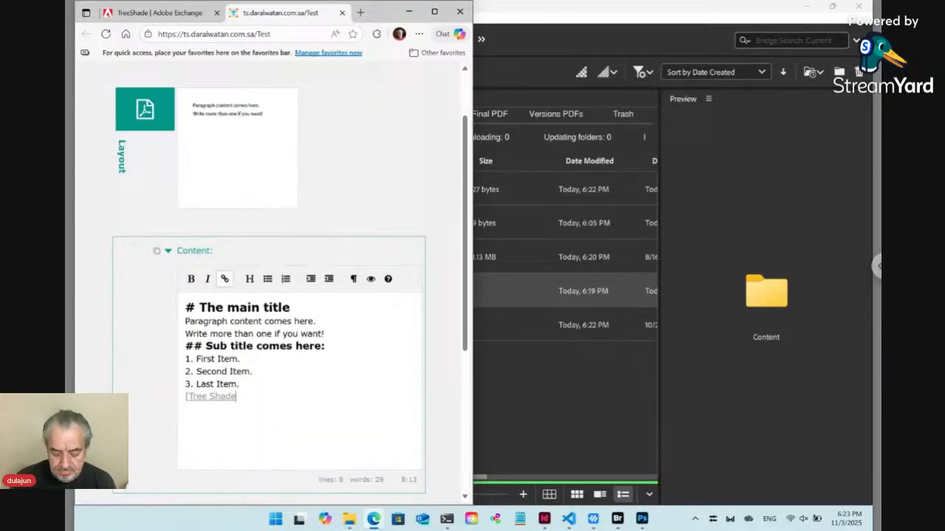
{"action": "type", "text": "]"}
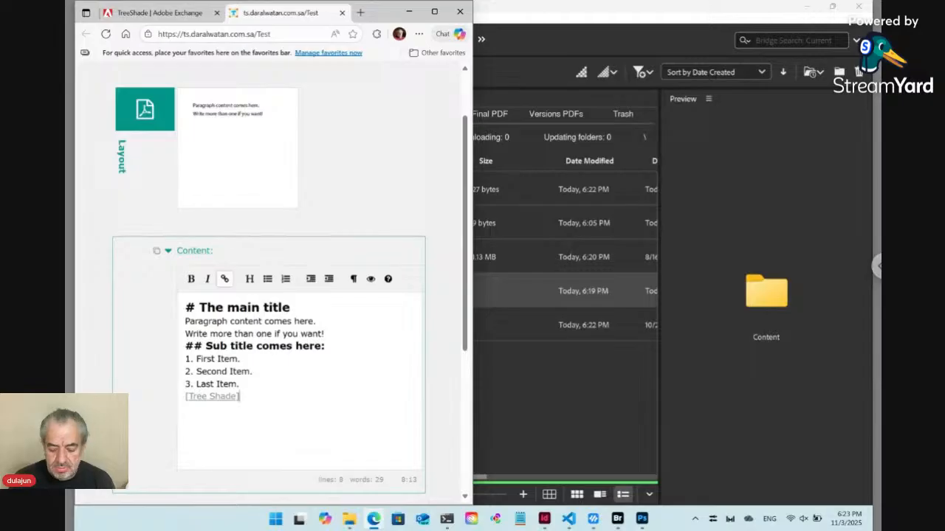
{"action": "type", "text": "()"}
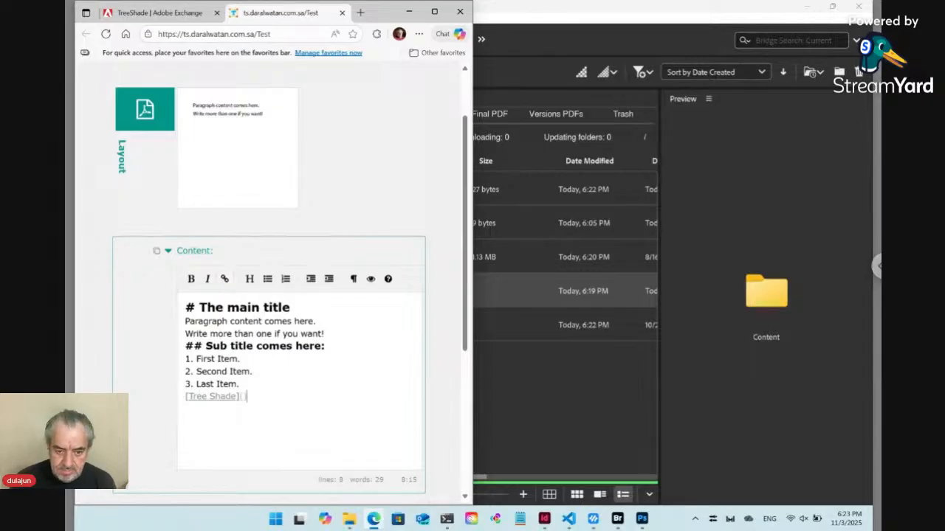
Copy the address of the TreeShade Adobe Exchange page and paste it between the parentheses of the Tree Shade link.
{"action": "left_click", "coordinate": [157, 14]}
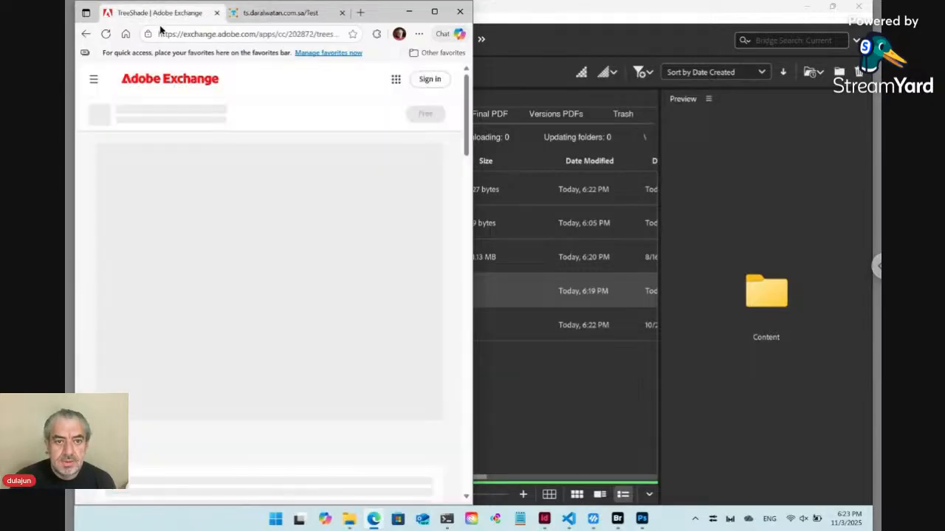
{"action": "left_click", "coordinate": [169, 34]}
{"action": "key", "text": "ctrl+c"}
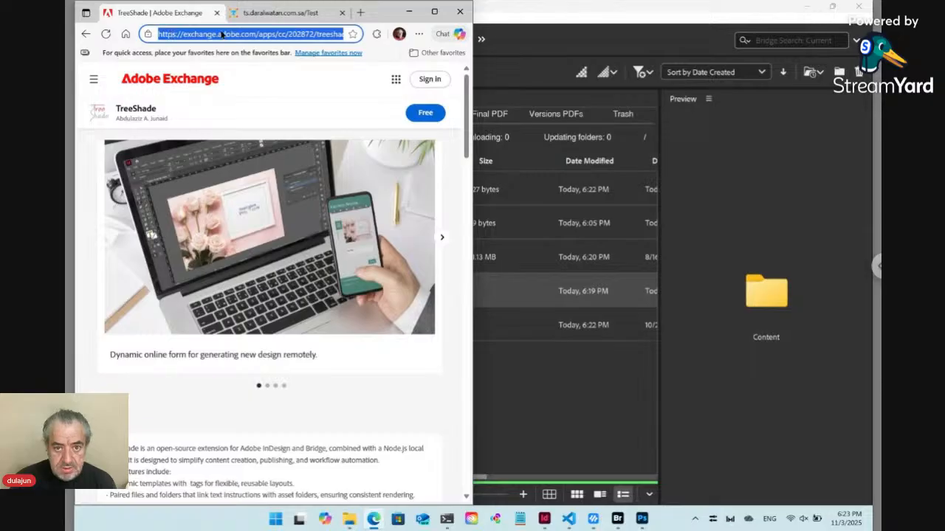
{"action": "left_click", "coordinate": [286, 15]}
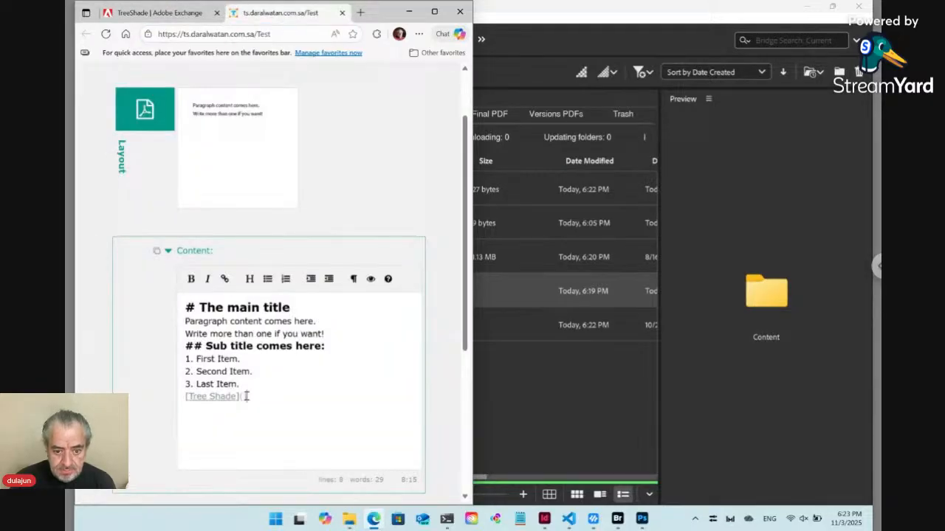
{"action": "key", "text": "ctrl+v"}
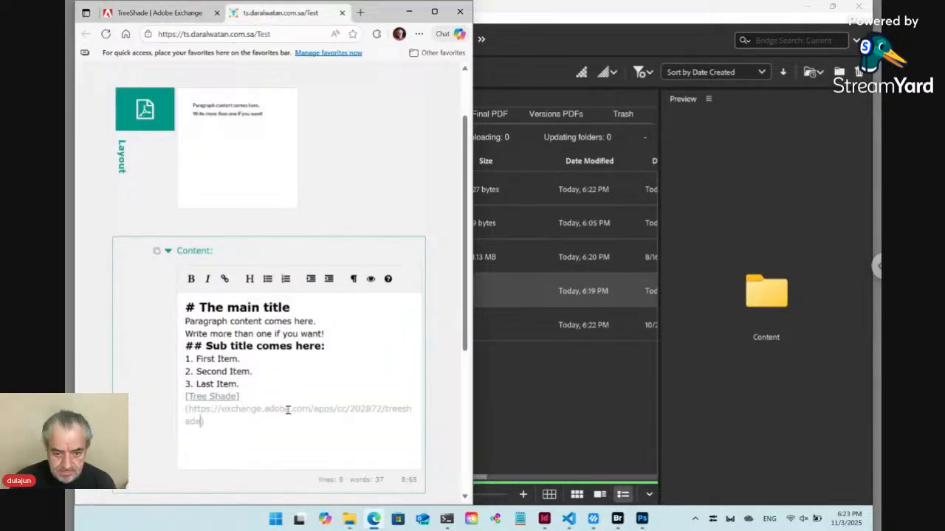
Add a "---" horizontal rule below the link, followed by the third-level heading "### Third level title" after a blank line.
{"action": "key", "text": "Return"}
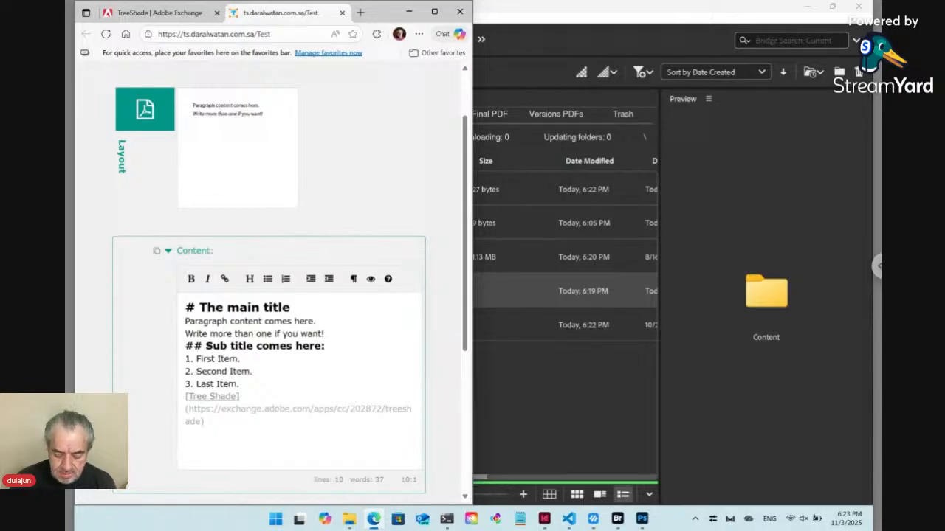
{"action": "type", "text": "---"}
{"action": "key", "text": "Return"}
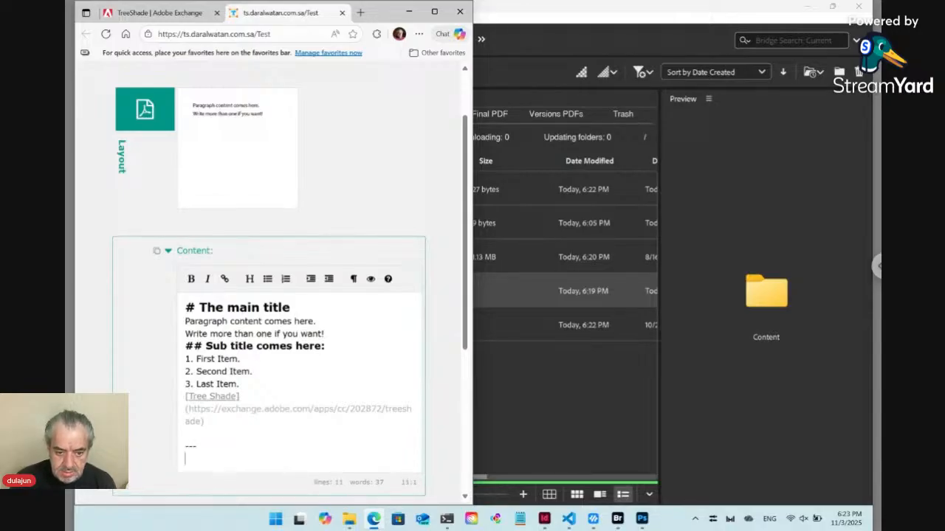
{"action": "key", "text": "Return"}
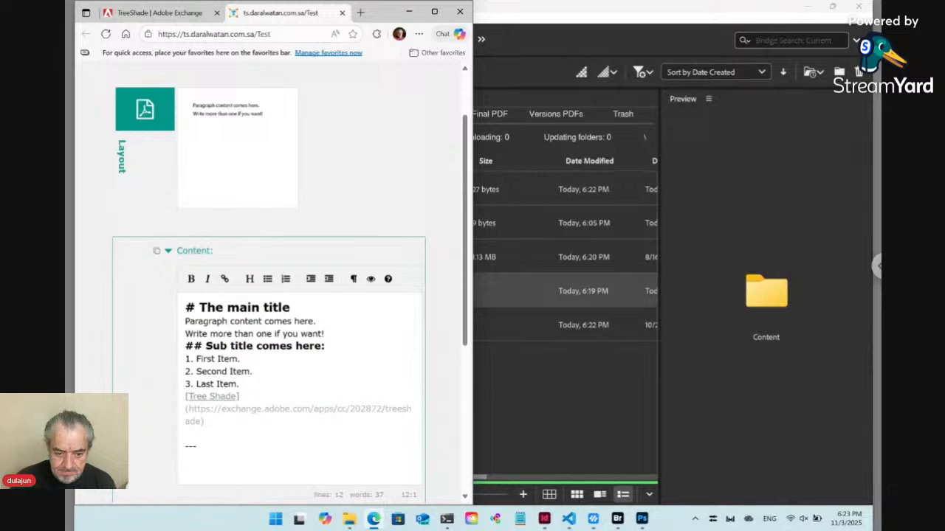
{"action": "type", "text": "###"}
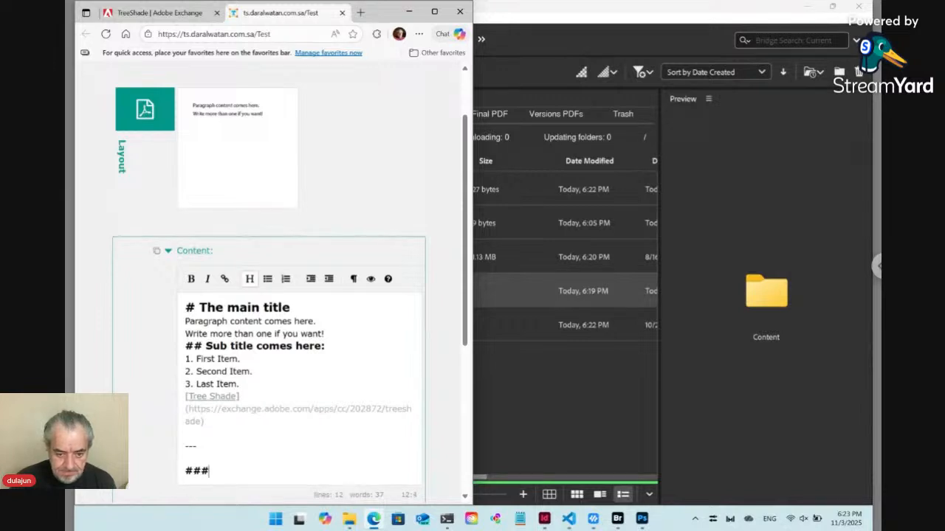
{"action": "type", "text": " Third I"}
{"action": "type", "text": "evel "}
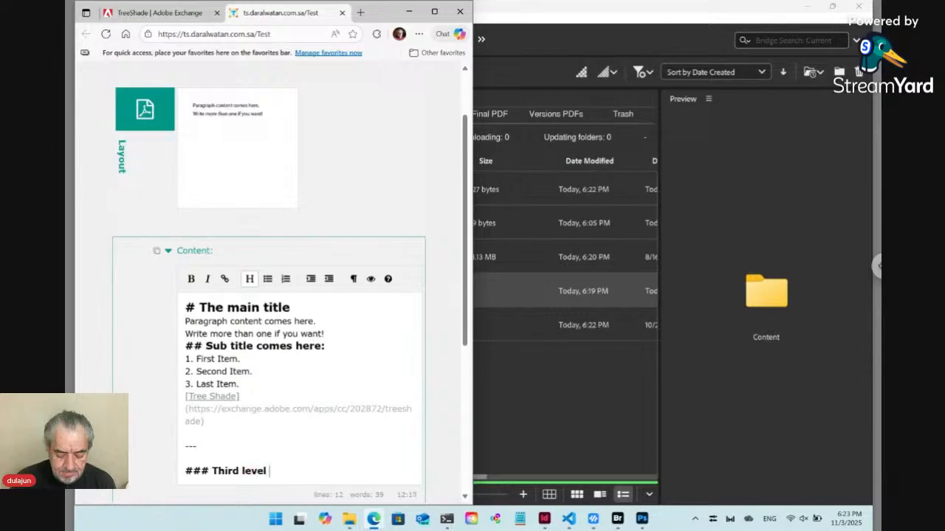
{"action": "type", "text": "title"}
{"action": "key", "text": "Return"}
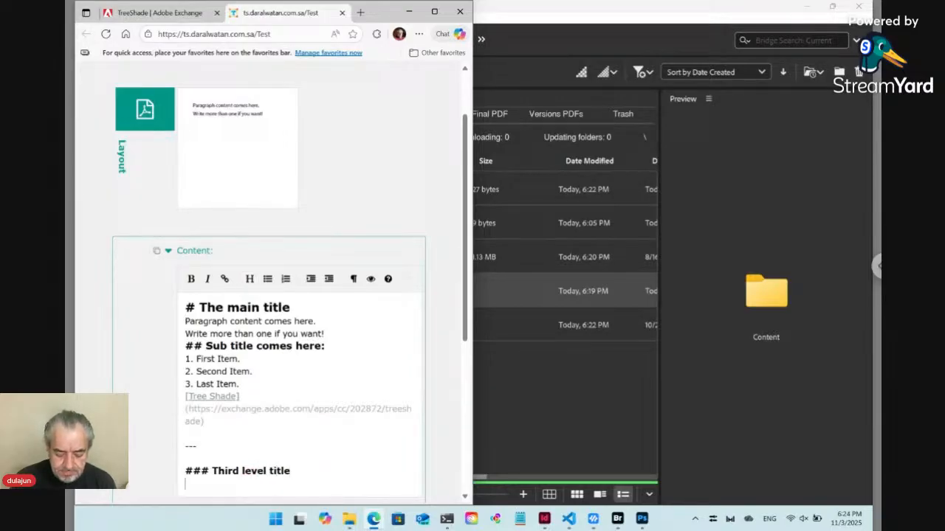
{"action": "type", "text": "- More"}
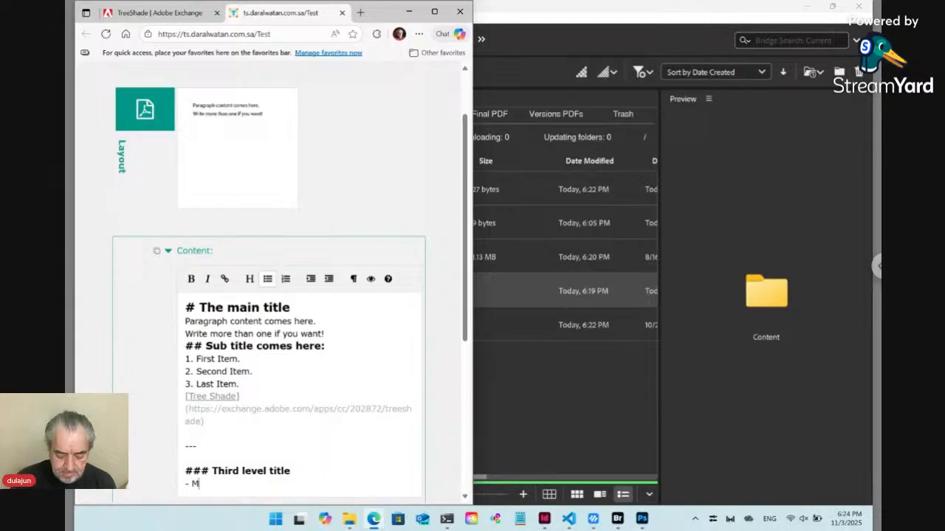
{"action": "key", "text": "BackSpace"}
{"action": "key", "text": "BackSpace"}
{"action": "key", "text": "BackSpace"}
{"action": "key", "text": "BackSpace"}
{"action": "key", "text": "BackSpace"}
{"action": "key", "text": "BackSpace"}
{"action": "key", "text": "BackSpace"}
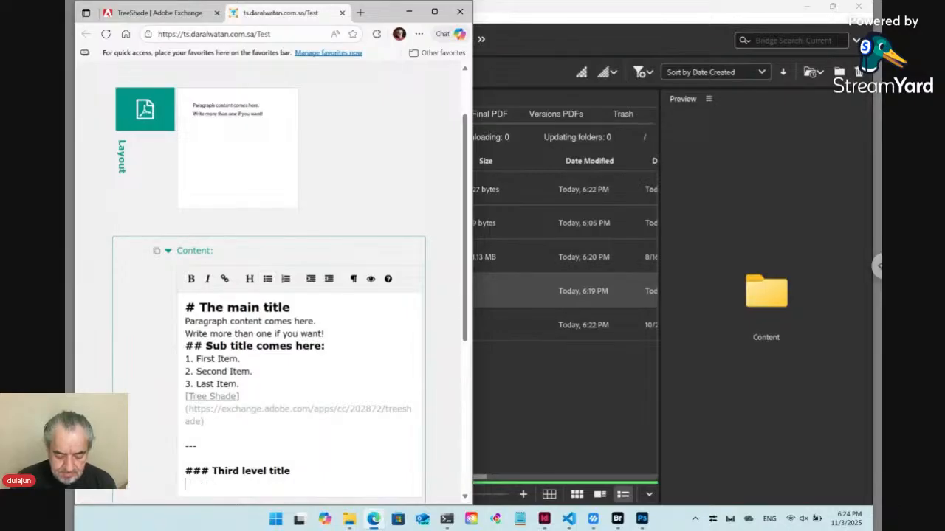
{"action": "type", "text": "* M"}
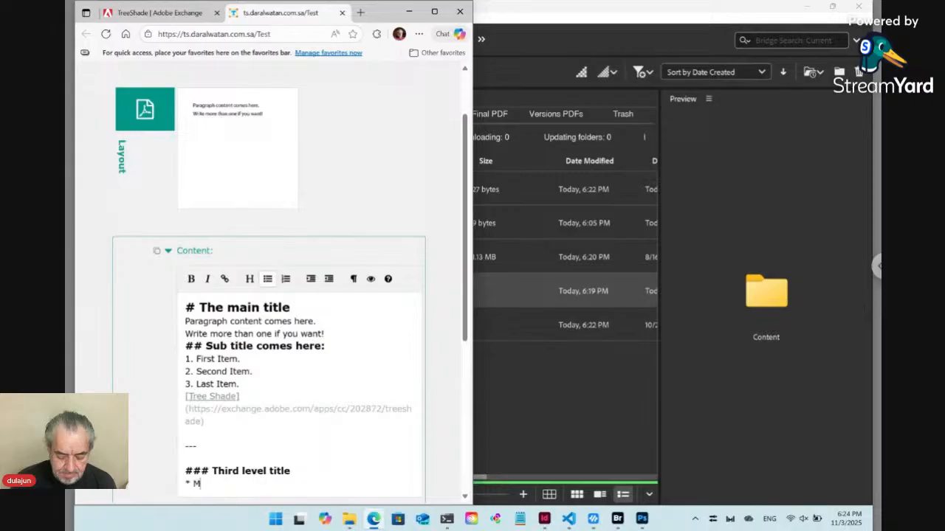
{"action": "type", "text": "ore"}
{"action": "key", "text": "BackSpace"}
{"action": "key", "text": "BackSpace"}
{"action": "key", "text": "BackSpace"}
{"action": "key", "text": "BackSpace"}
{"action": "key", "text": "BackSpace"}
{"action": "key", "text": "BackSpace"}
{"action": "key", "text": "BackSpace"}
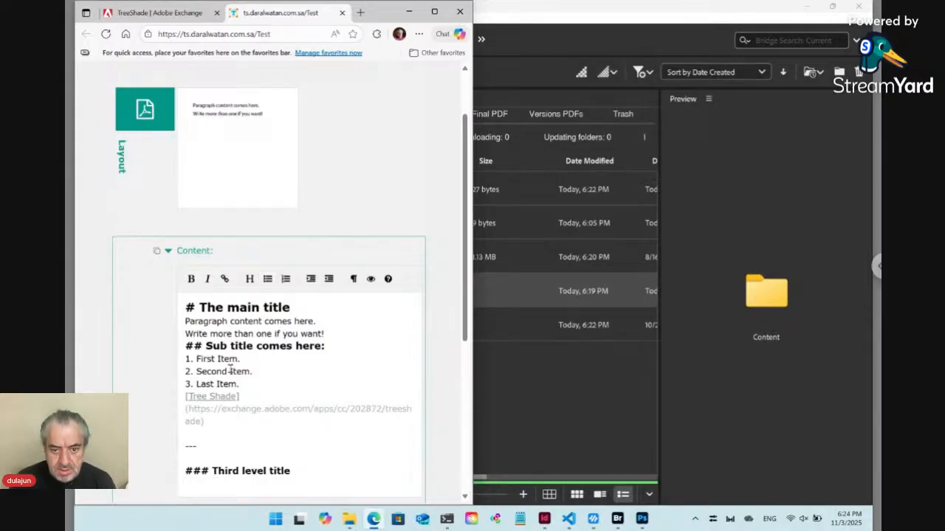
Create a bulleted list under the third-level heading with the entries "First Item" and "Second Item".
{"action": "left_click", "coordinate": [268, 281]}
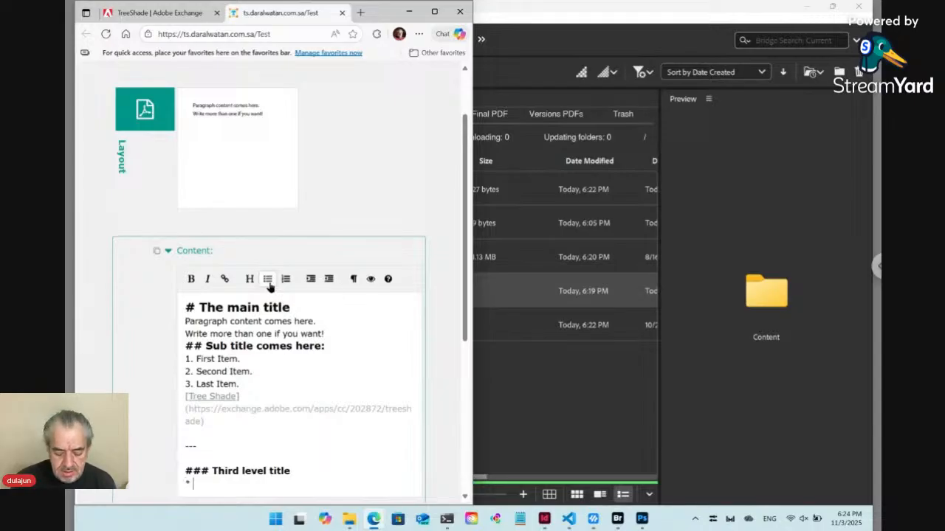
{"action": "type", "text": "Fi"}
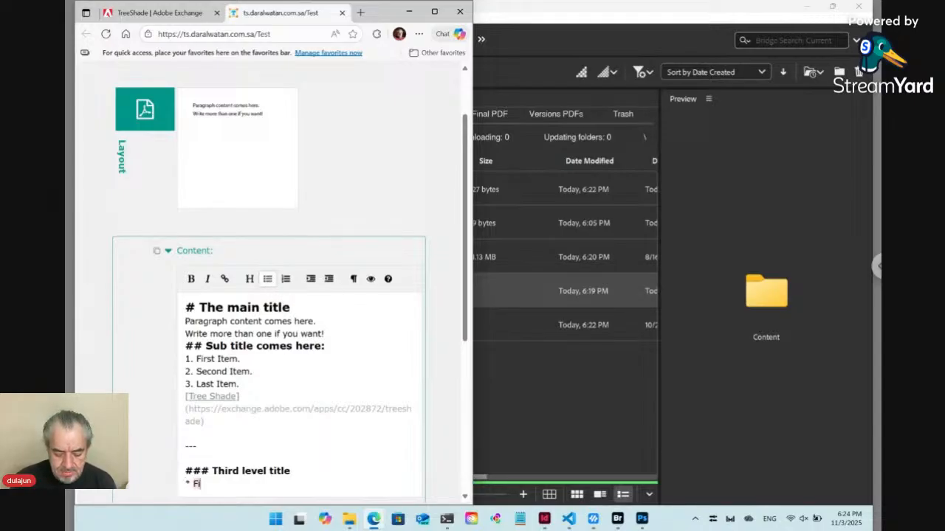
{"action": "type", "text": "rst Item"}
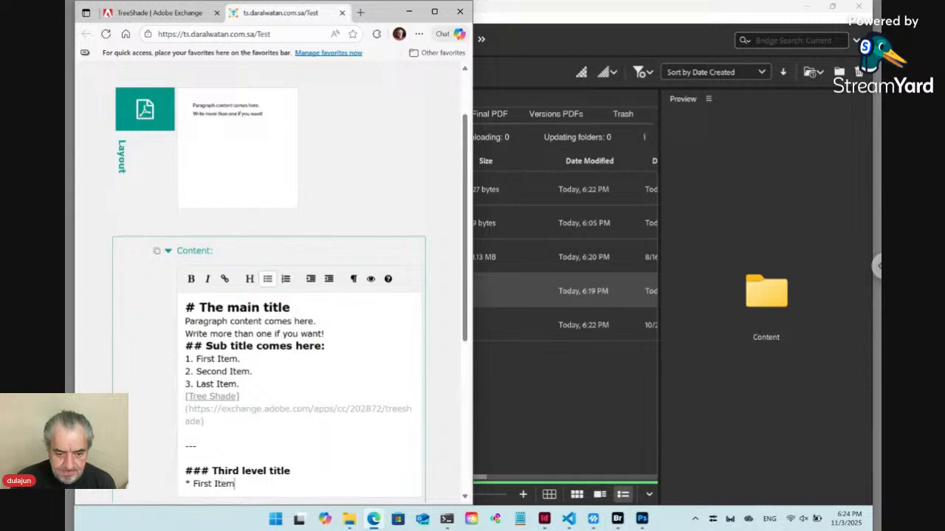
{"action": "key", "text": "Return"}
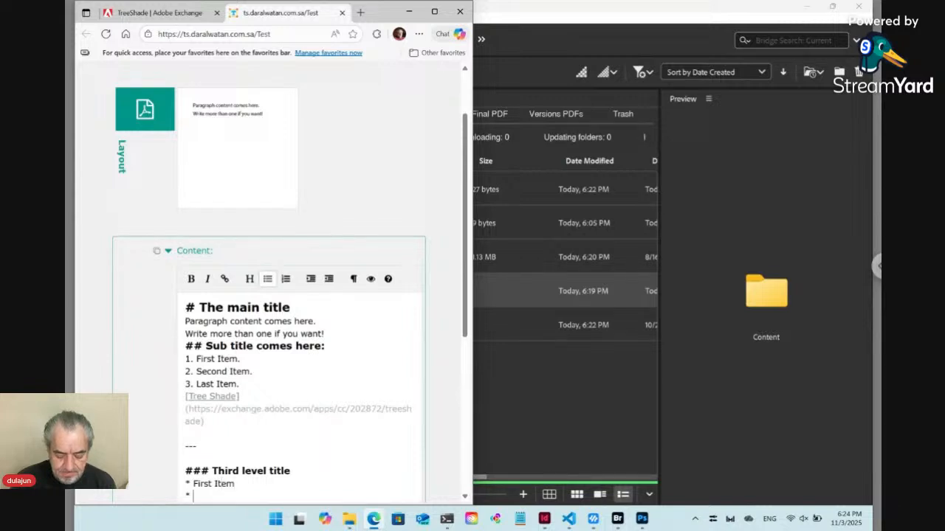
{"action": "type", "text": "Second It"}
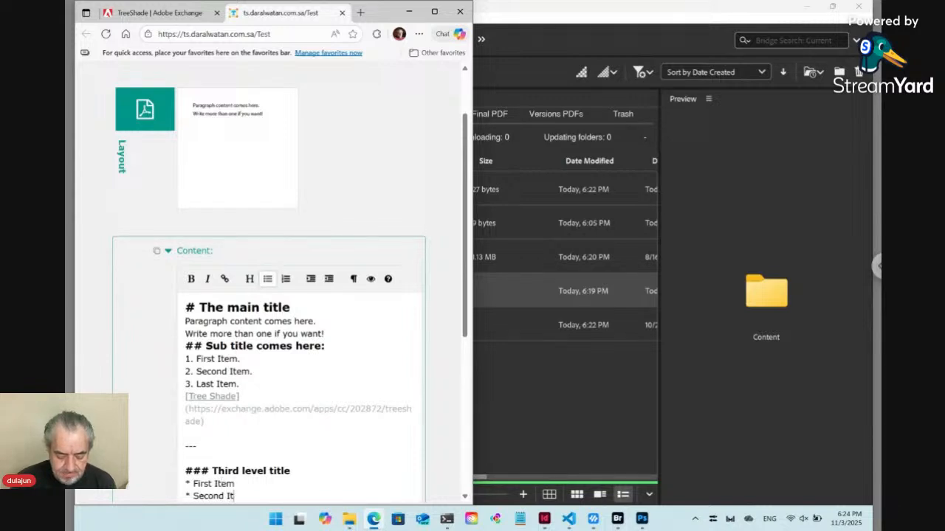
{"action": "type", "text": "em"}
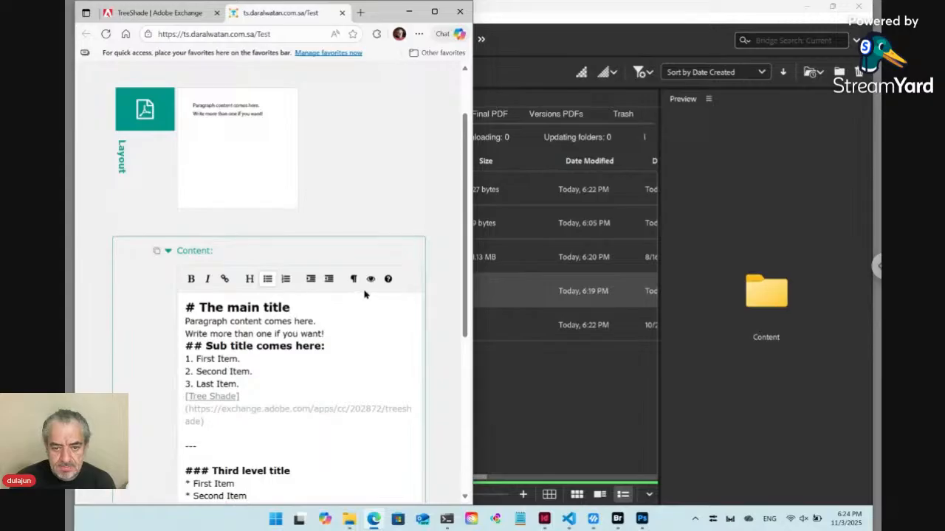
Preview the rendered Markdown of the Content field, look through it and return to the source text.
{"action": "scroll", "coordinate": [363, 294], "scroll_direction": "down", "scroll_amount": 2}
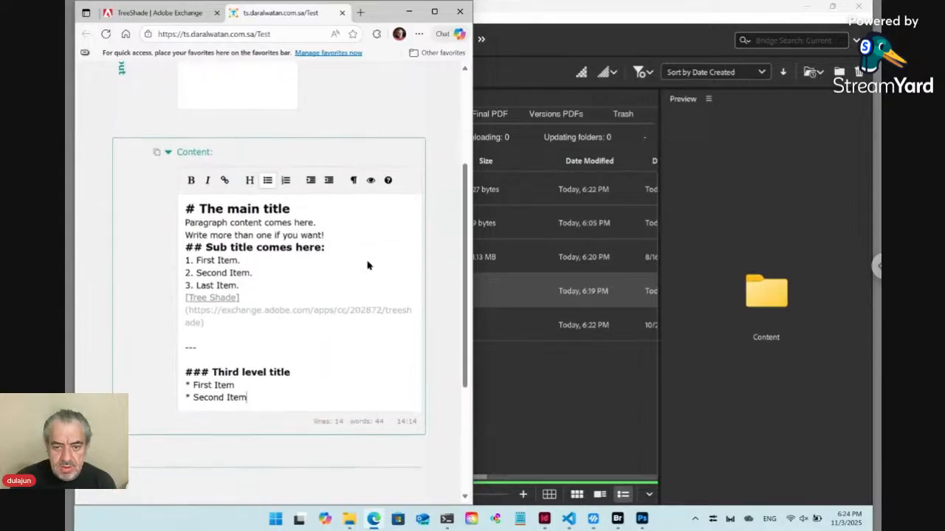
{"action": "left_click", "coordinate": [373, 179]}
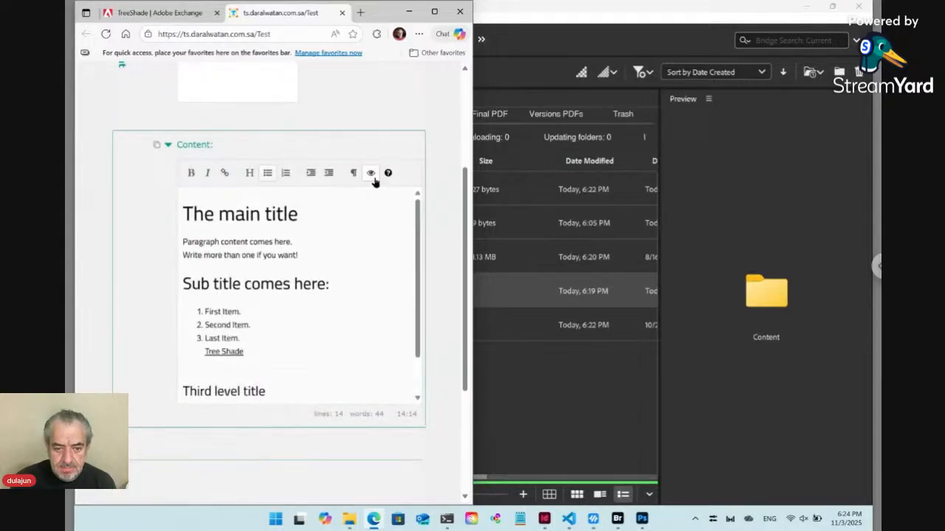
{"action": "scroll", "coordinate": [361, 307], "scroll_direction": "down", "scroll_amount": 1}
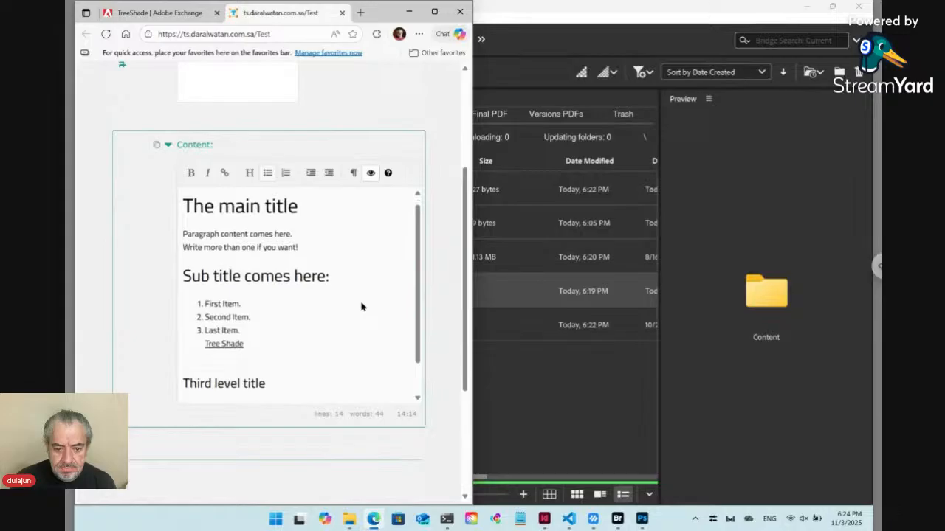
{"action": "scroll", "coordinate": [361, 307], "scroll_direction": "up", "scroll_amount": 1}
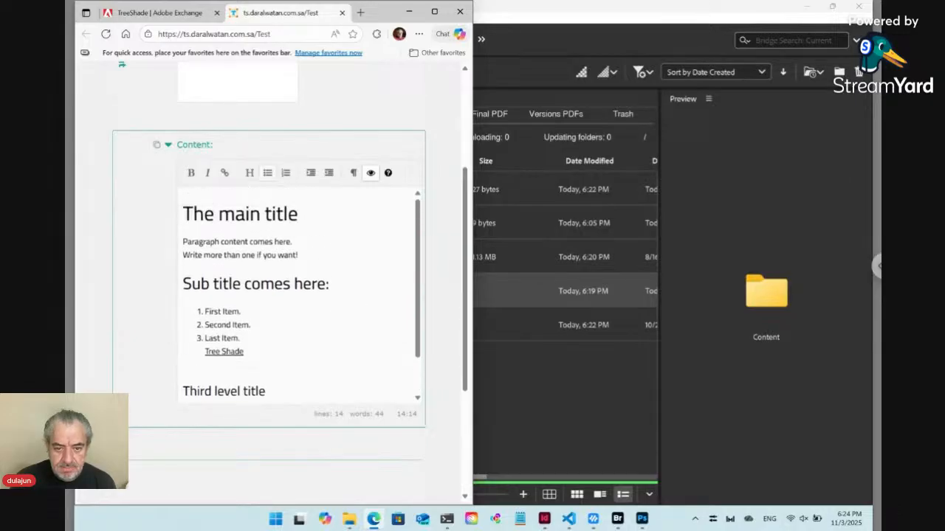
{"action": "left_click", "coordinate": [372, 177]}
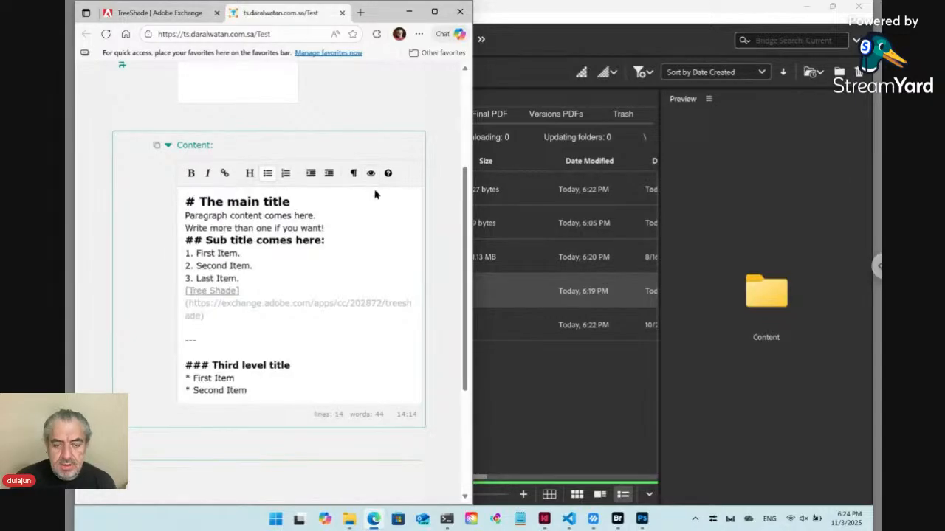
Submit the form with Update to produce the design, and switch to InDesign.
{"action": "scroll", "coordinate": [447, 239], "scroll_direction": "down", "scroll_amount": 3}
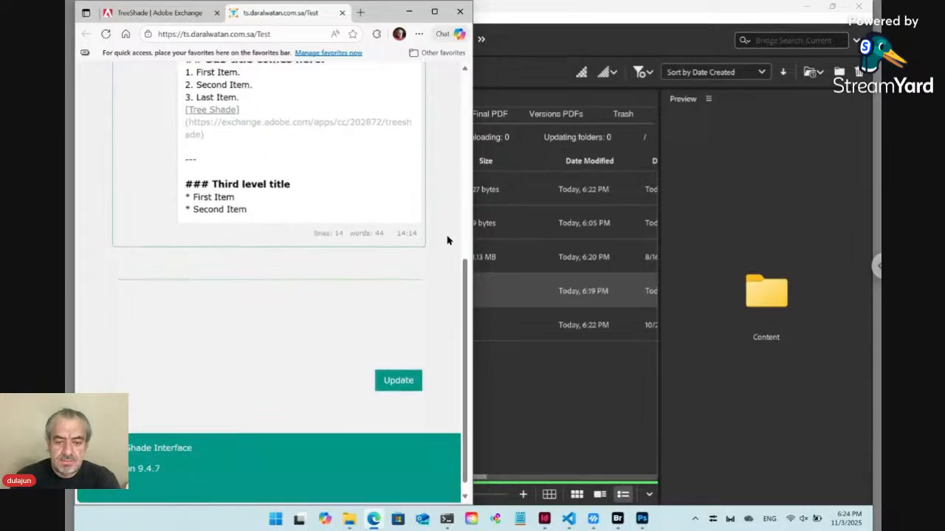
{"action": "left_click", "coordinate": [398, 369]}
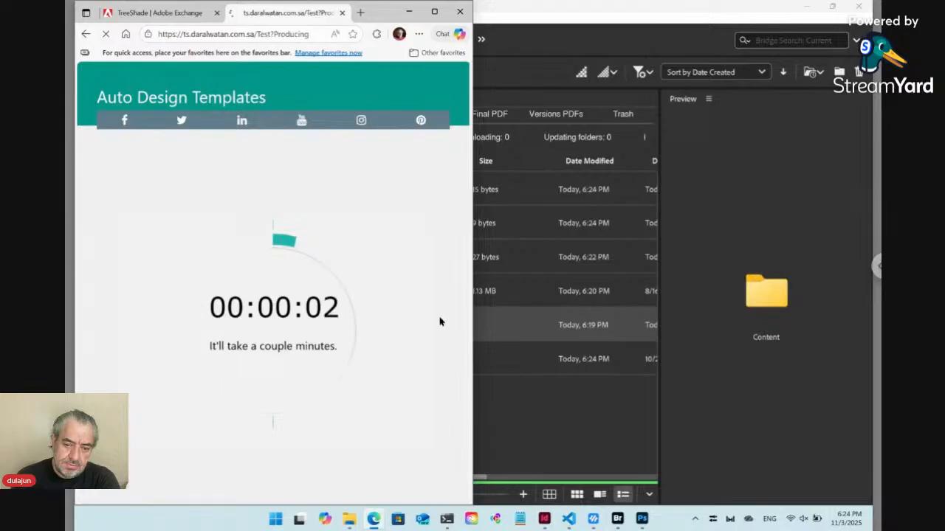
{"action": "left_click", "coordinate": [544, 521]}
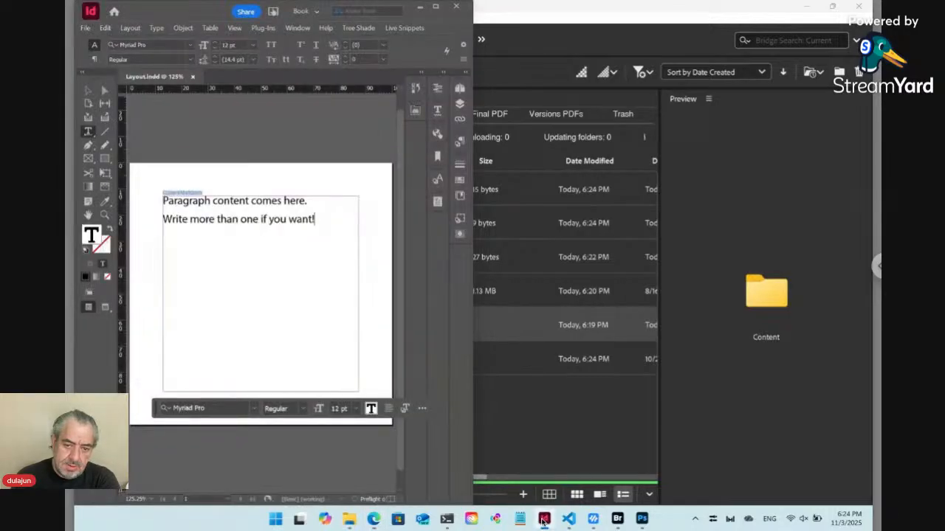
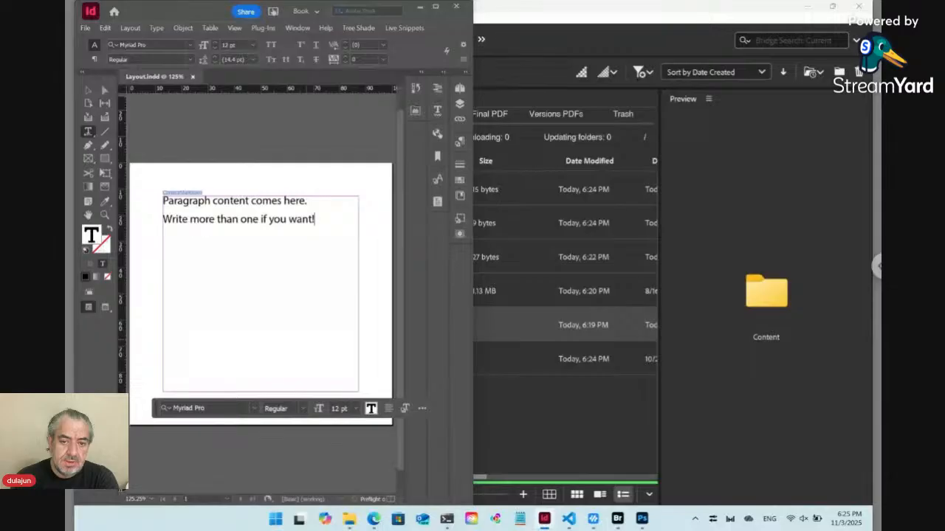
Save the layout document with the placed Markdown content and switch to Bridge.
{"action": "key", "text": "ctrl+z"}
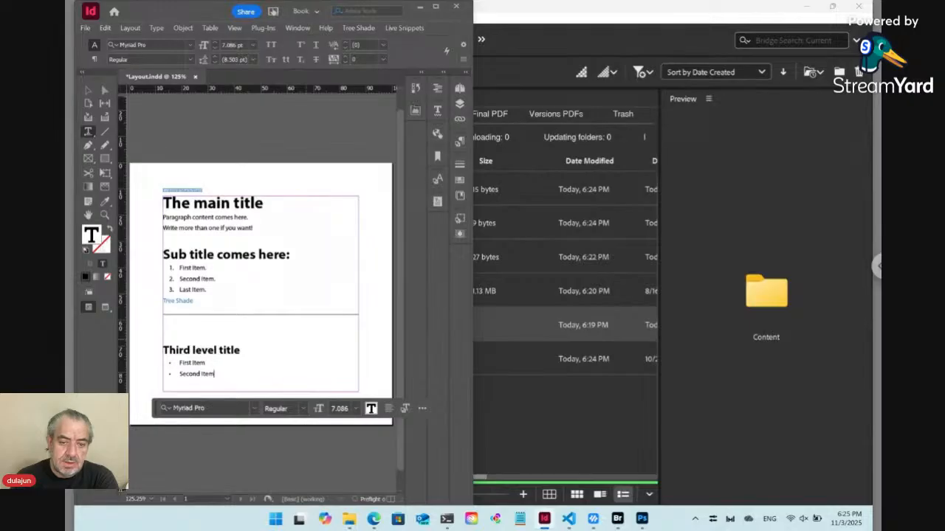
{"action": "key", "text": "ctrl+s"}
{"action": "key", "text": "alt+Tab"}
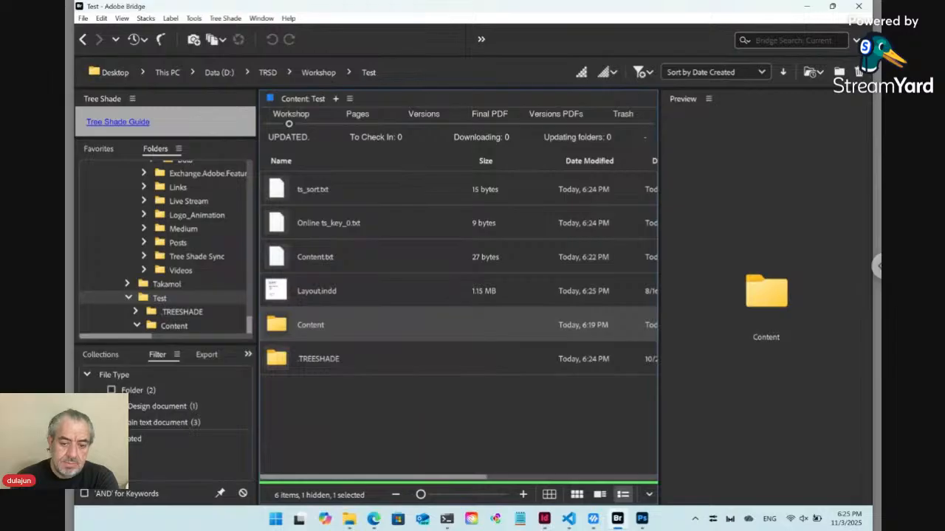
Switch to the browser, open the generated layout PDF from the online form, examine it and return to the form.
{"action": "left_click", "coordinate": [373, 518]}
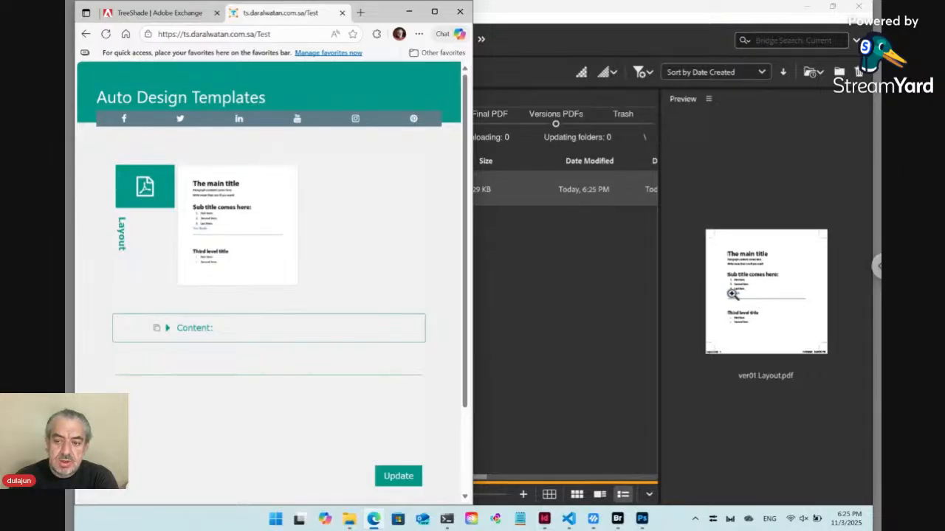
{"action": "left_click", "coordinate": [583, 282]}
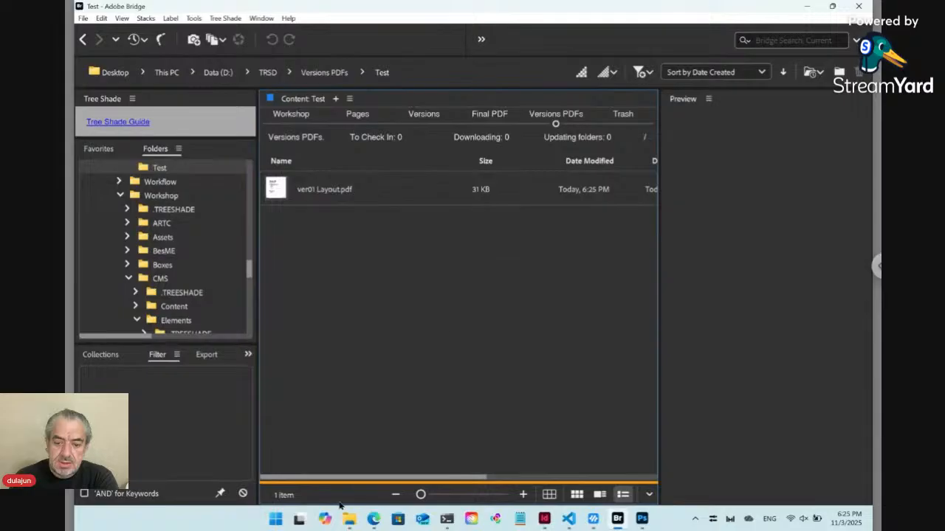
{"action": "left_click", "coordinate": [373, 519]}
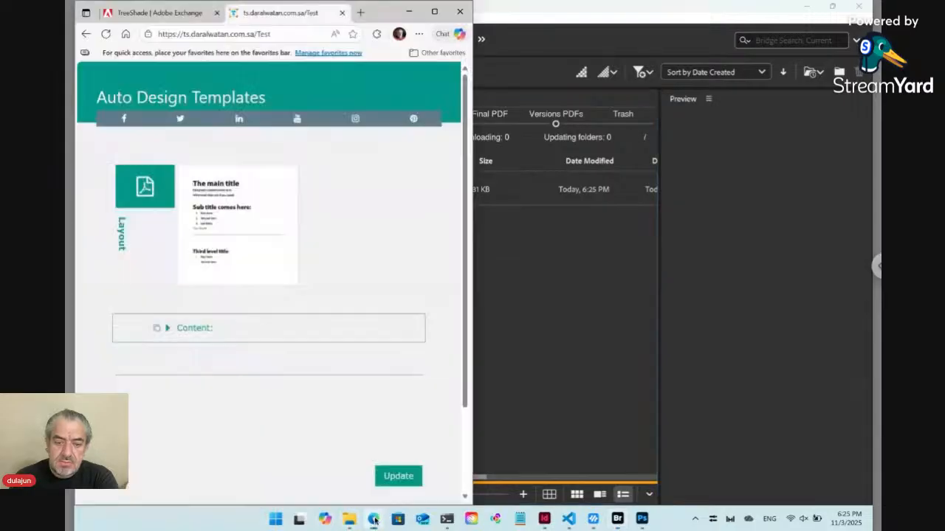
{"action": "left_click", "coordinate": [147, 189]}
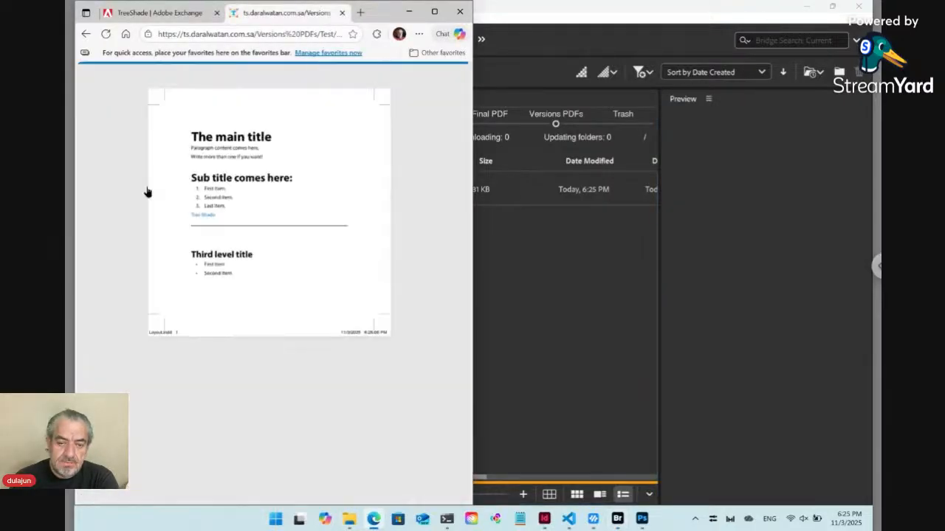
{"action": "left_click", "coordinate": [86, 34]}
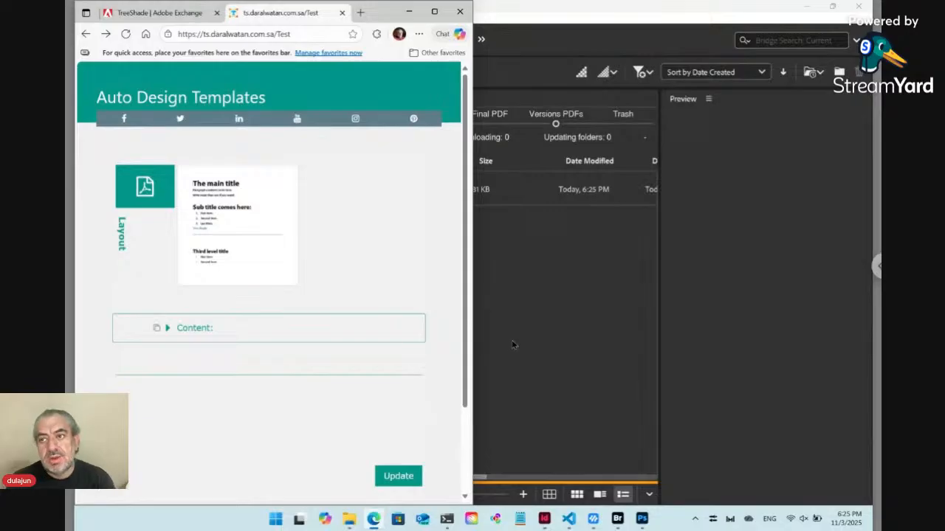
Switch to InDesign and look through the available Adobe PDF presets for the Interactive preset without exporting.
{"action": "left_click", "coordinate": [532, 387]}
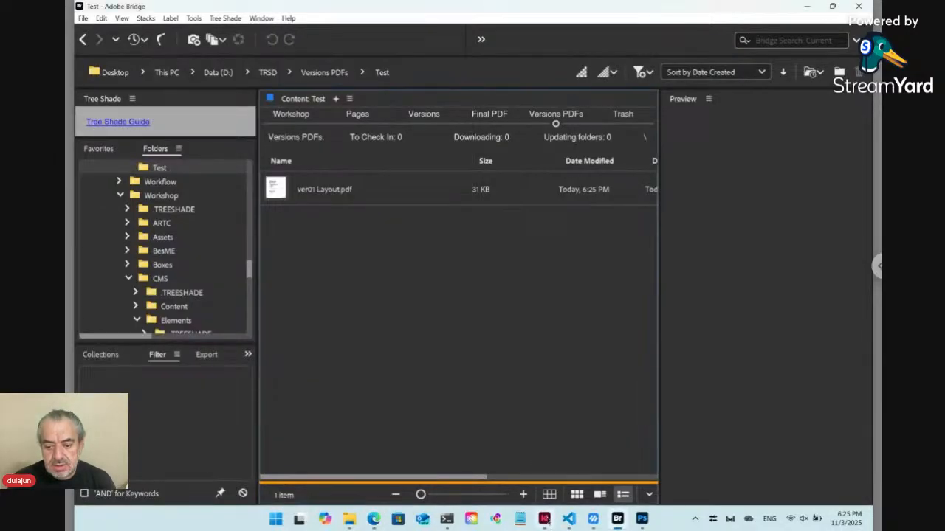
{"action": "mouse_move", "coordinate": [546, 521]}
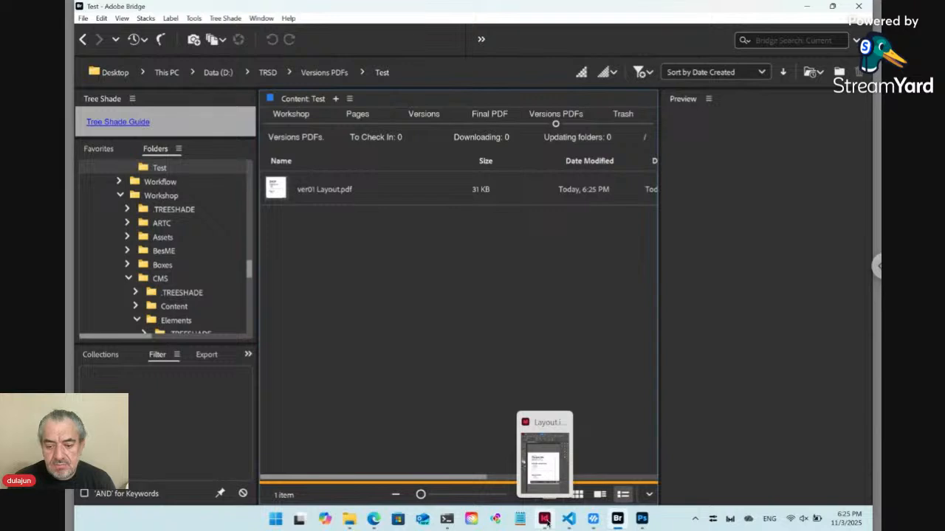
{"action": "left_click", "coordinate": [546, 521]}
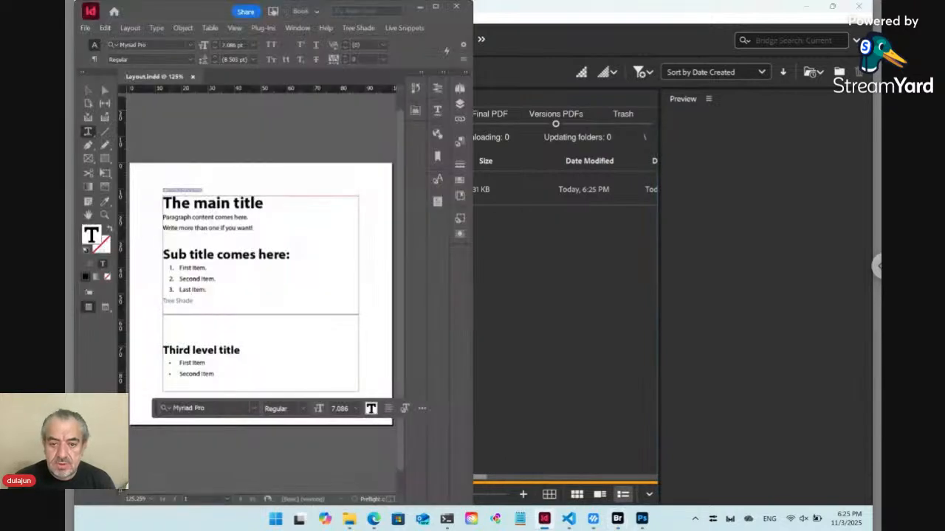
{"action": "left_click", "coordinate": [87, 29]}
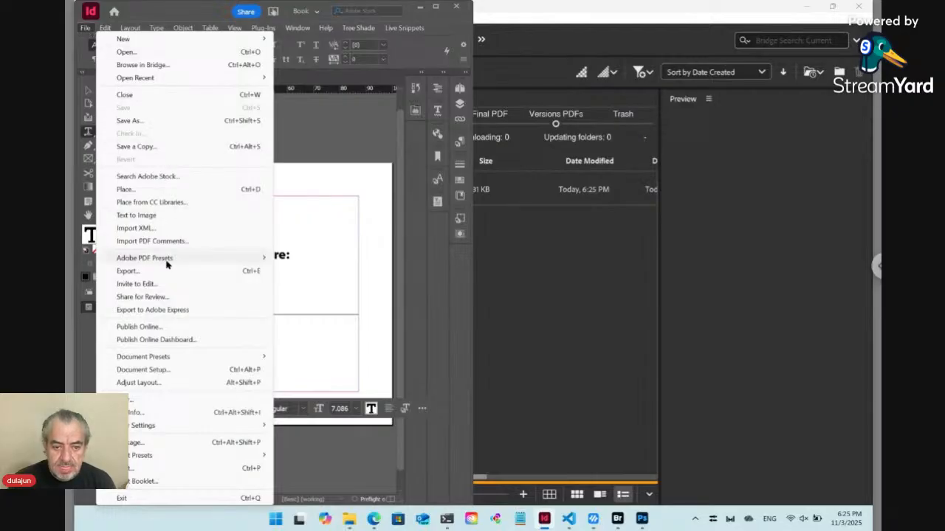
{"action": "mouse_move", "coordinate": [167, 262]}
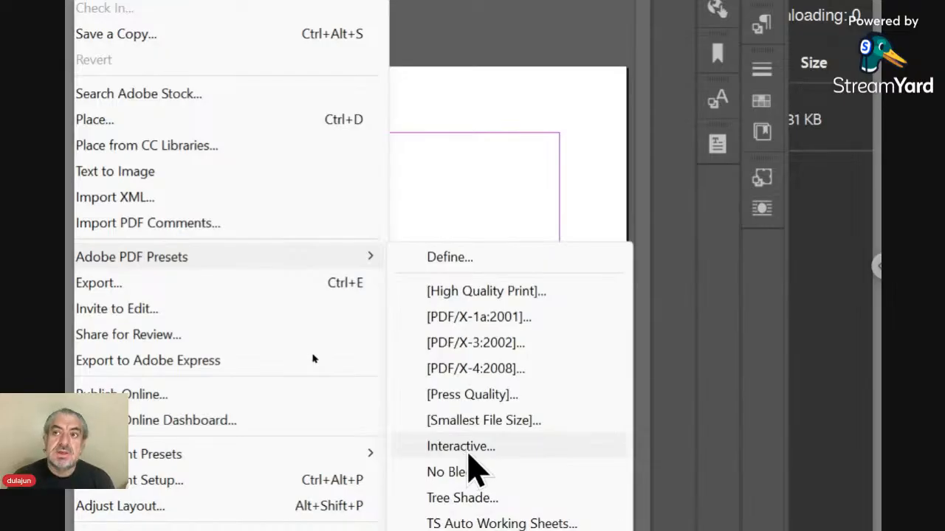
{"action": "key", "text": "Escape"}
{"action": "key", "text": "Escape"}
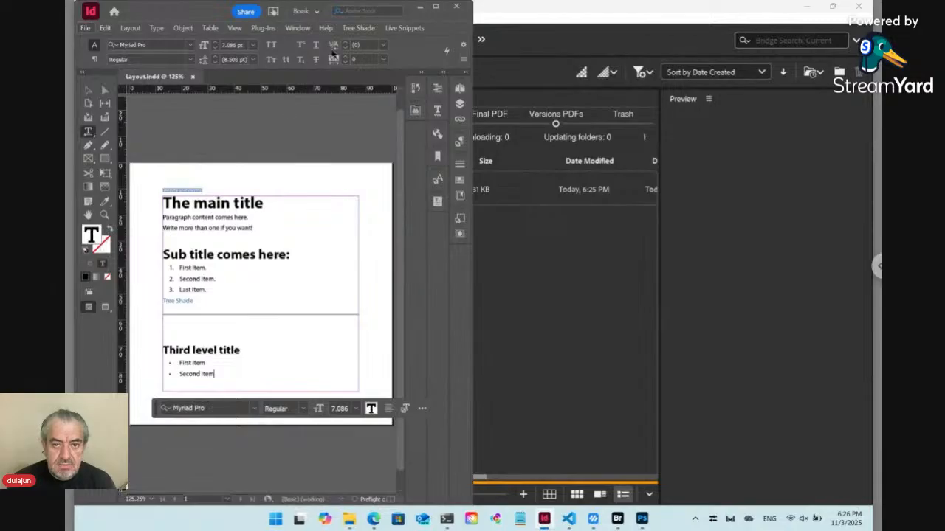
Set the Tree Shade auto exporting PDF preset of the layout document to "Interactive".
{"action": "left_click", "coordinate": [358, 27]}
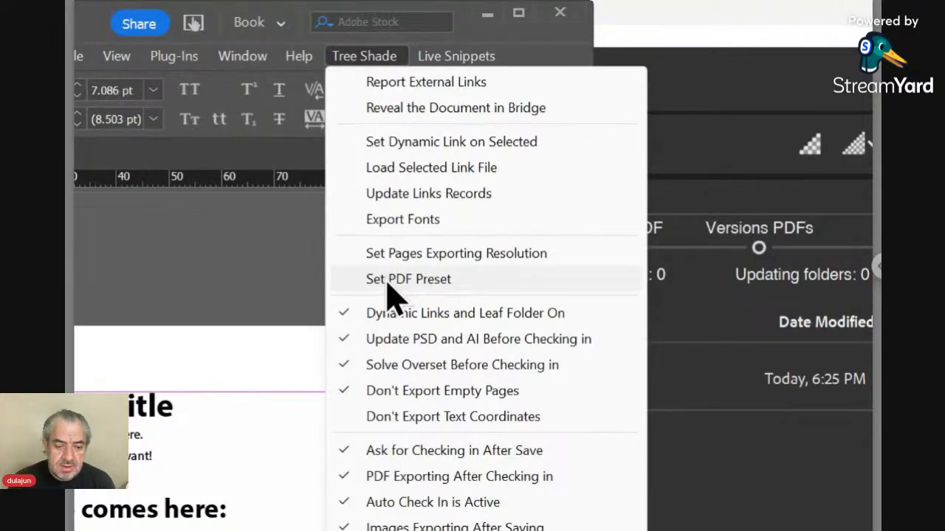
{"action": "left_click", "coordinate": [389, 283]}
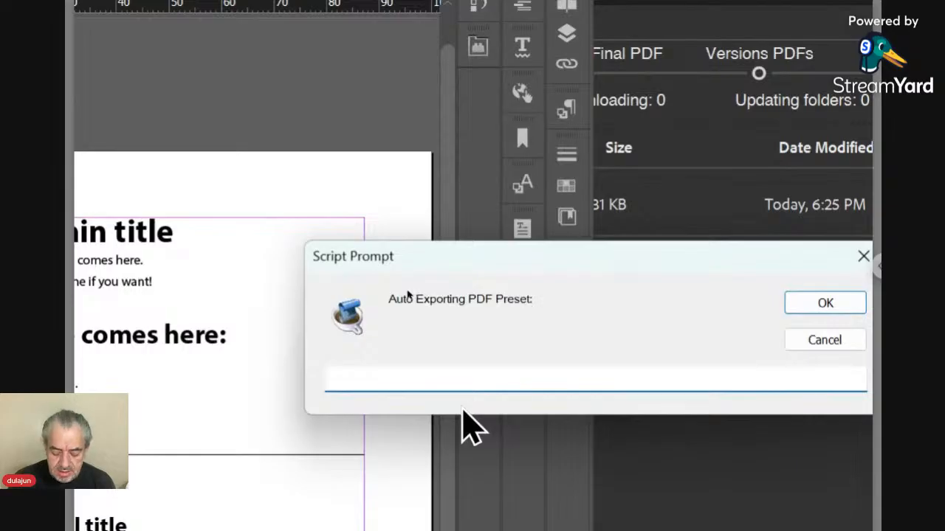
{"action": "type", "text": "Inte"}
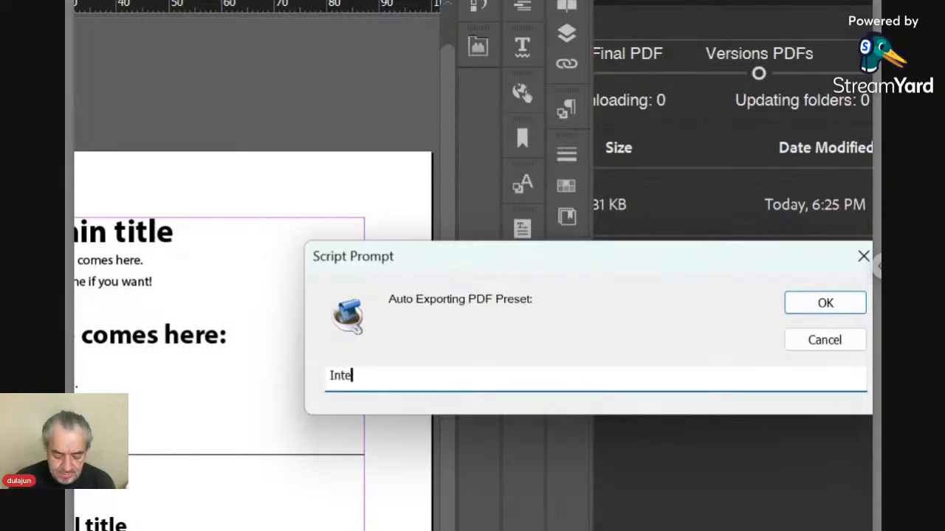
{"action": "type", "text": "ractive"}
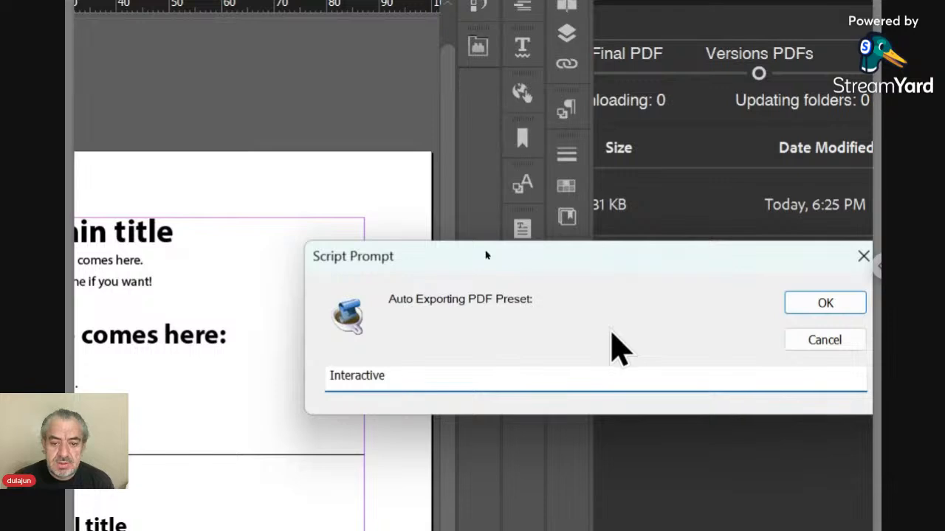
{"action": "left_click", "coordinate": [795, 307]}
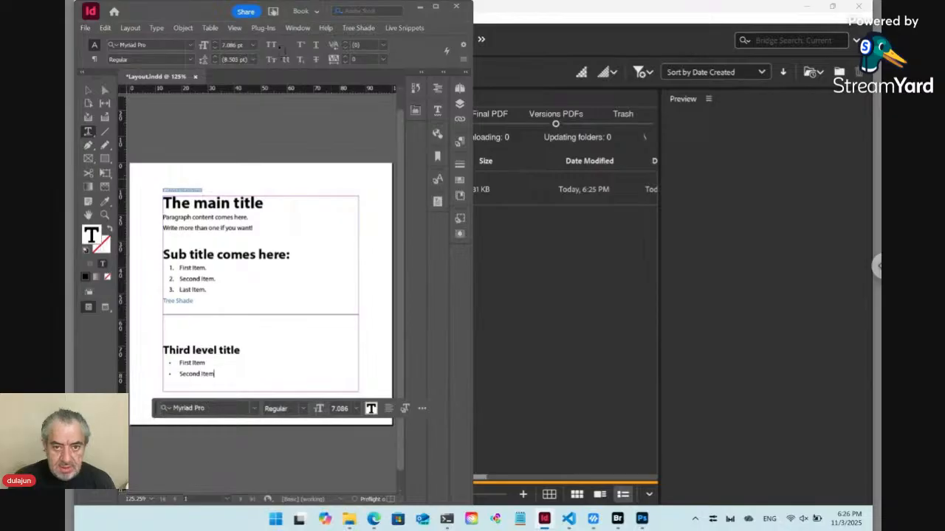
Move the InDesign window aside, save the layout document with check-in accepted, and switch to Bridge.
{"action": "left_click_drag", "start_coordinate": [186, 15], "coordinate": [592, 36]}
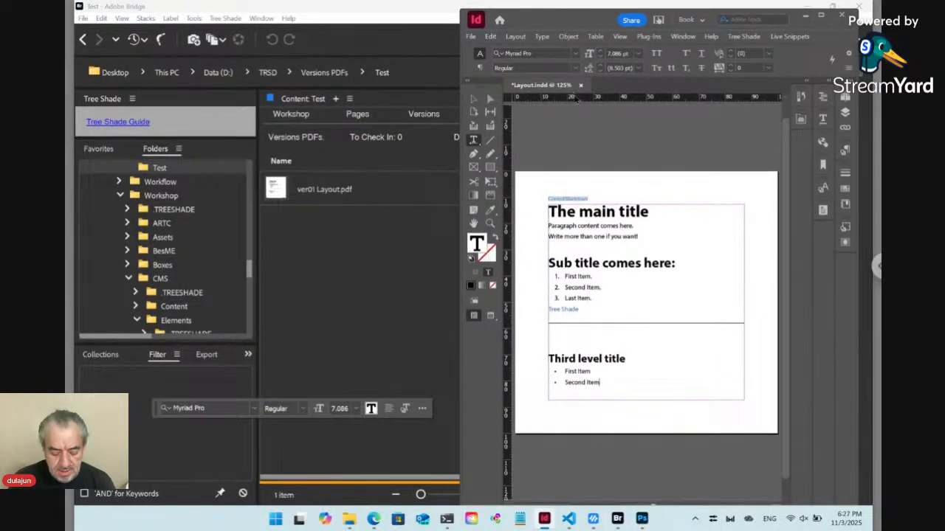
{"action": "key", "text": "ctrl+s"}
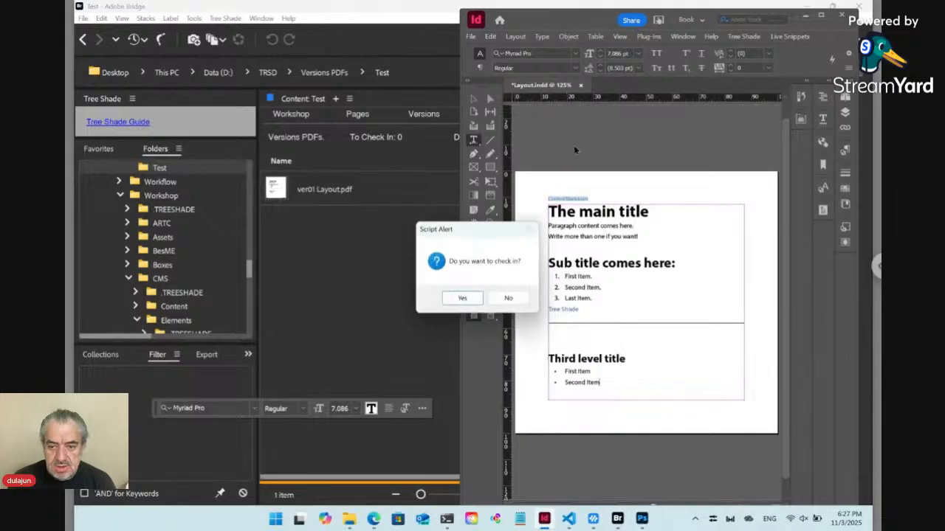
{"action": "left_click", "coordinate": [462, 299]}
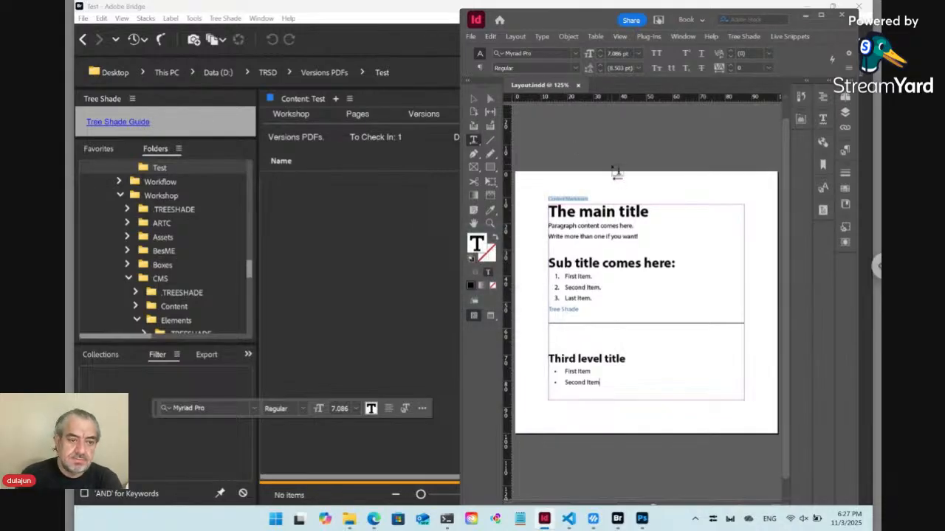
{"action": "key", "text": "Return"}
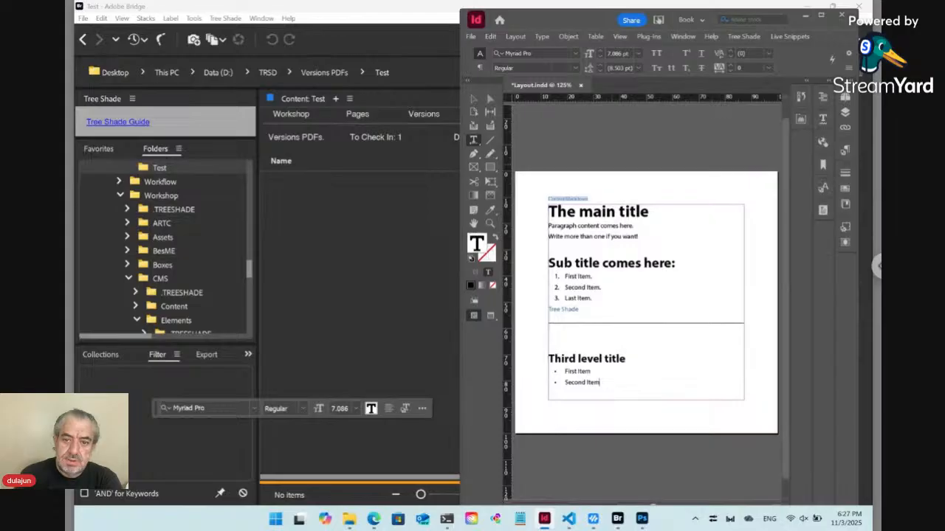
{"action": "left_click", "coordinate": [341, 235]}
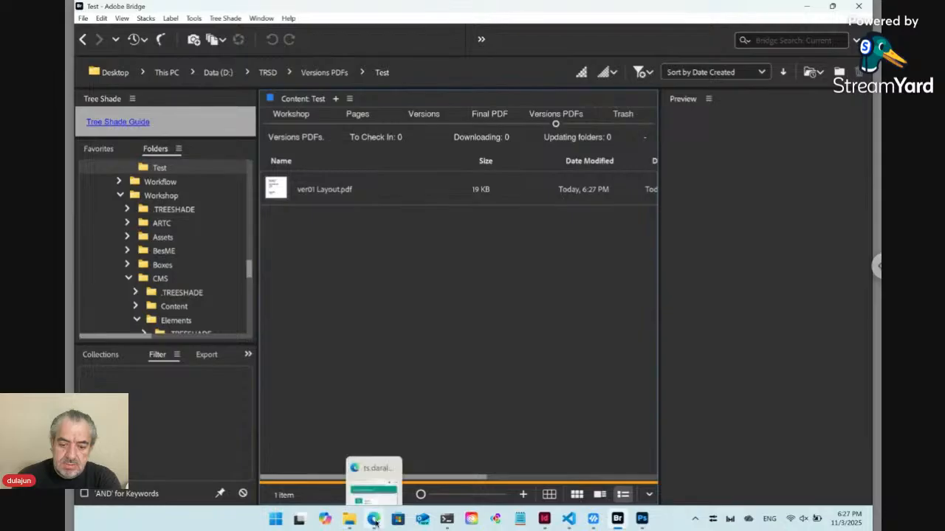
Reload the online form in the browser and tile the Bridge window beside it.
{"action": "left_click", "coordinate": [373, 473]}
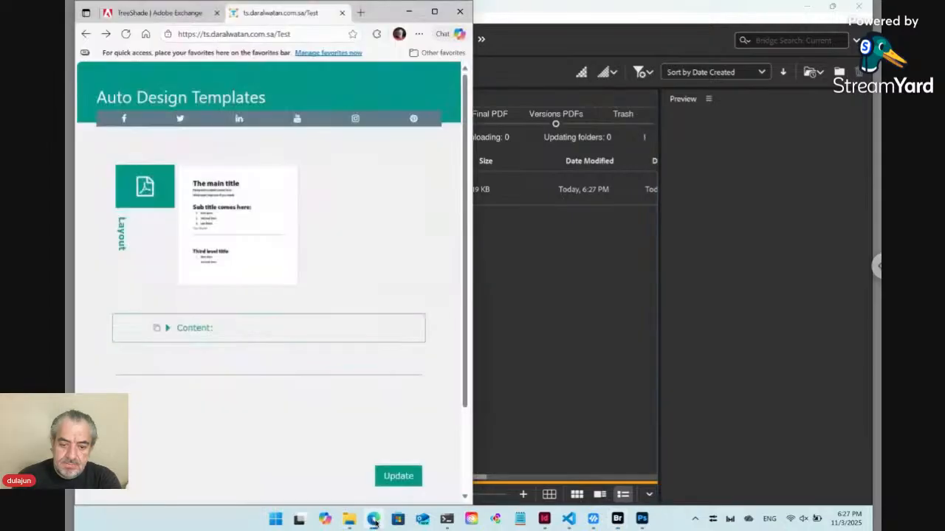
{"action": "left_click", "coordinate": [125, 34]}
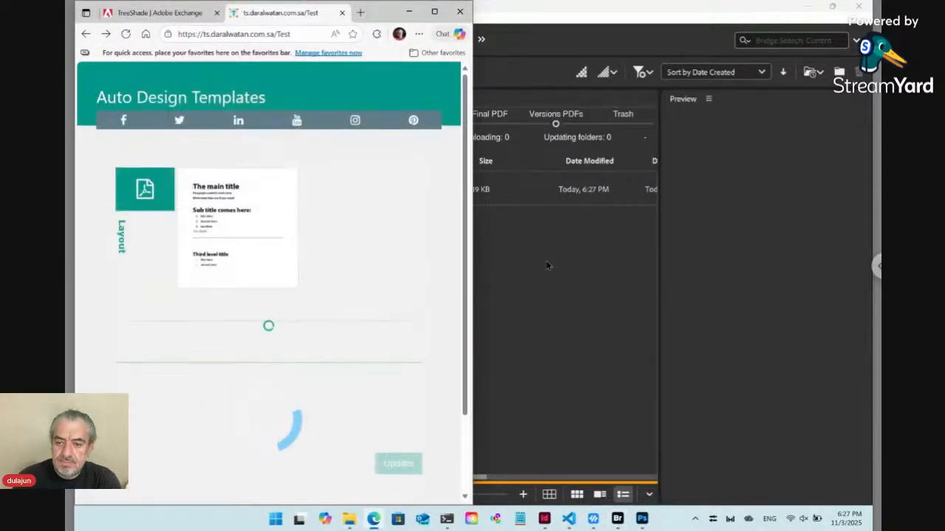
{"action": "left_click", "coordinate": [547, 266]}
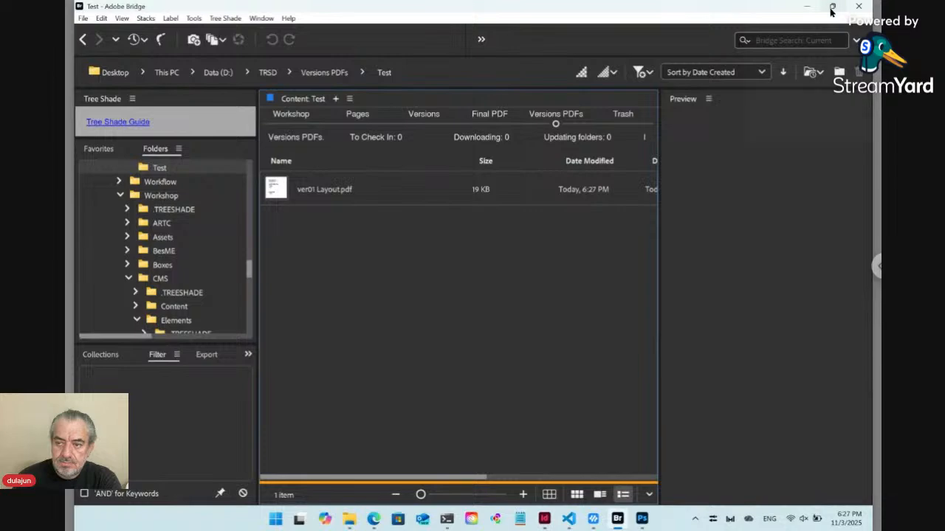
{"action": "mouse_move", "coordinate": [832, 11]}
{"action": "left_click", "coordinate": [796, 79]}
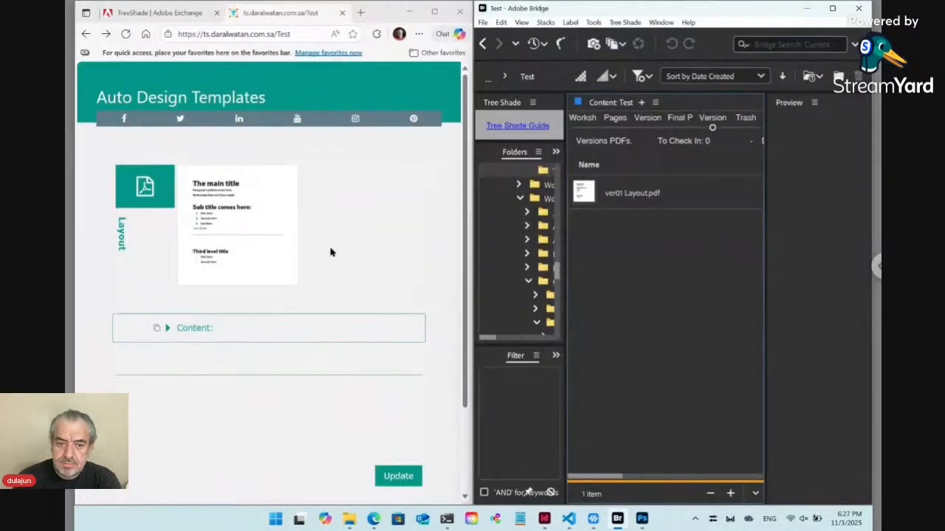
{"action": "left_click", "coordinate": [352, 270]}
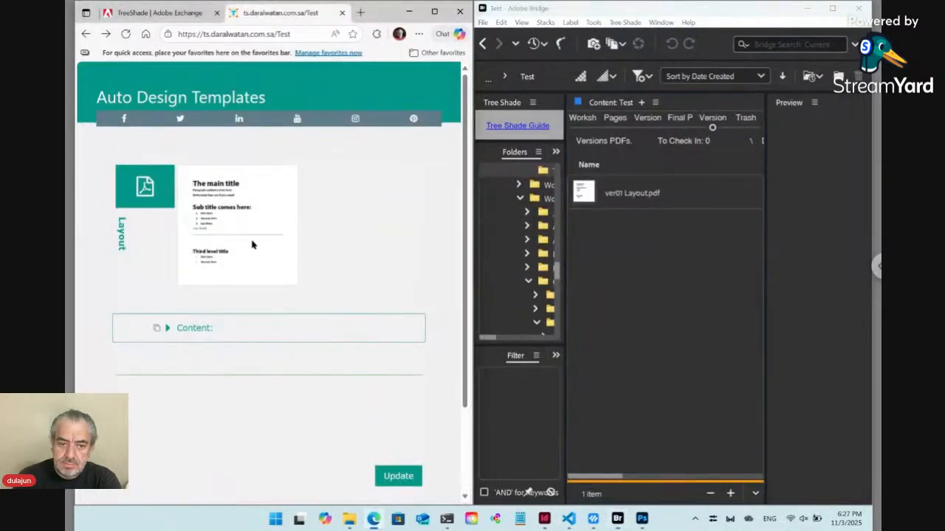
Open the layout PDF from the online form, test its Tree Shade link and return to the form.
{"action": "left_click", "coordinate": [146, 189]}
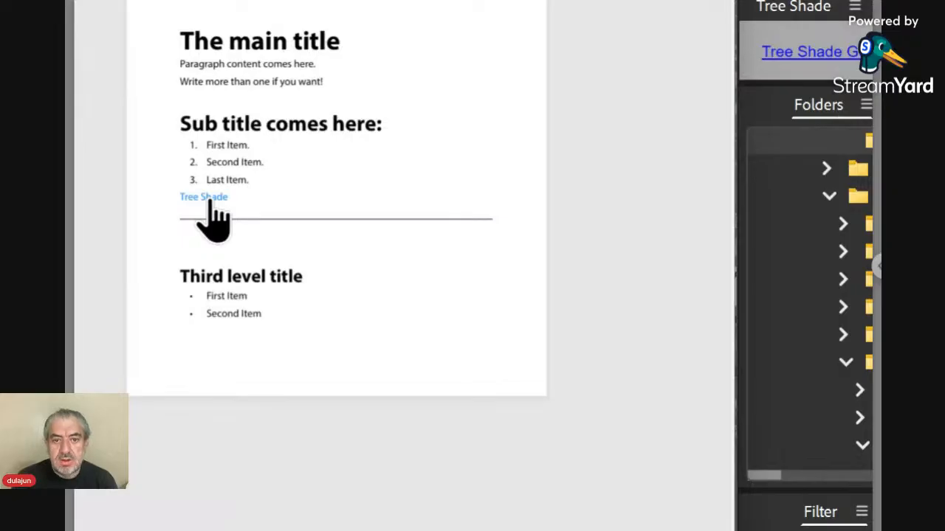
{"action": "left_click", "coordinate": [209, 199]}
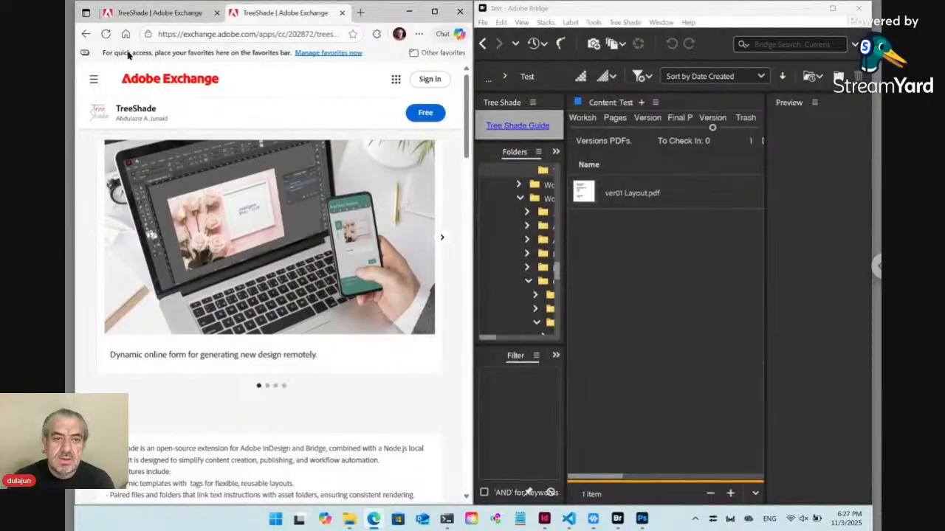
{"action": "left_click", "coordinate": [86, 35]}
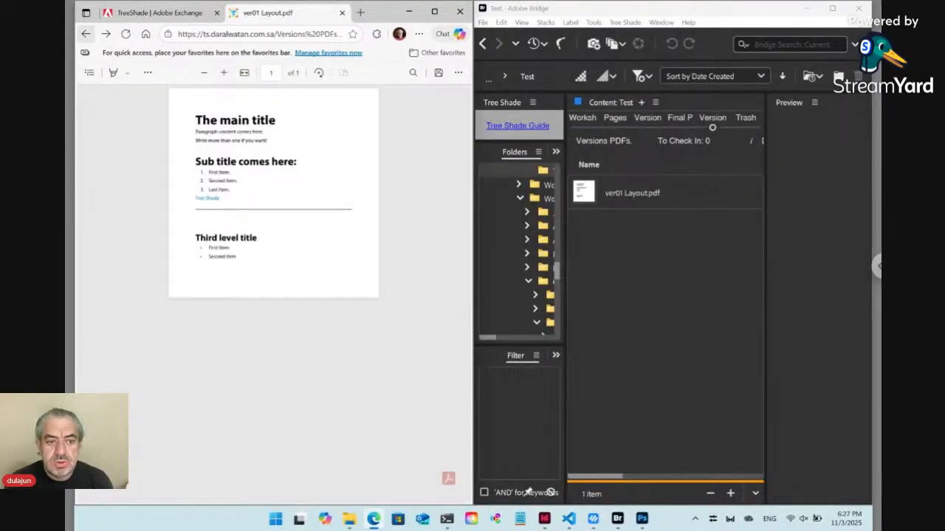
{"action": "left_click", "coordinate": [86, 34]}
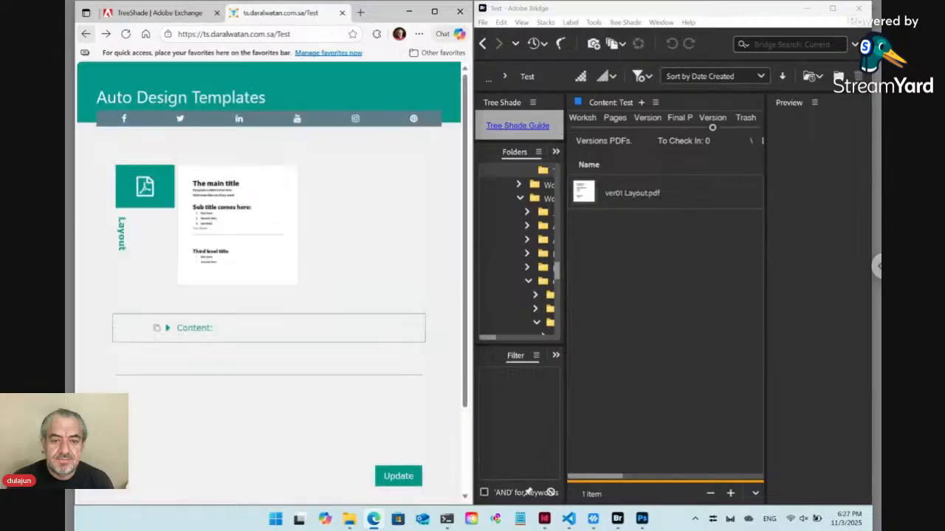
Expand the Content field to review its Markdown source, and switch to the layout in InDesign.
{"action": "left_click", "coordinate": [168, 329]}
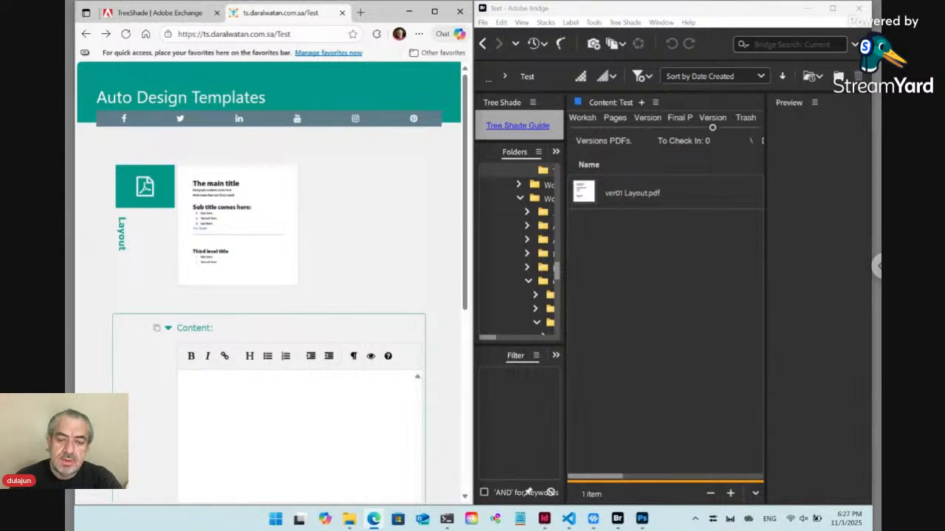
{"action": "scroll", "coordinate": [266, 402], "scroll_direction": "down", "scroll_amount": 3}
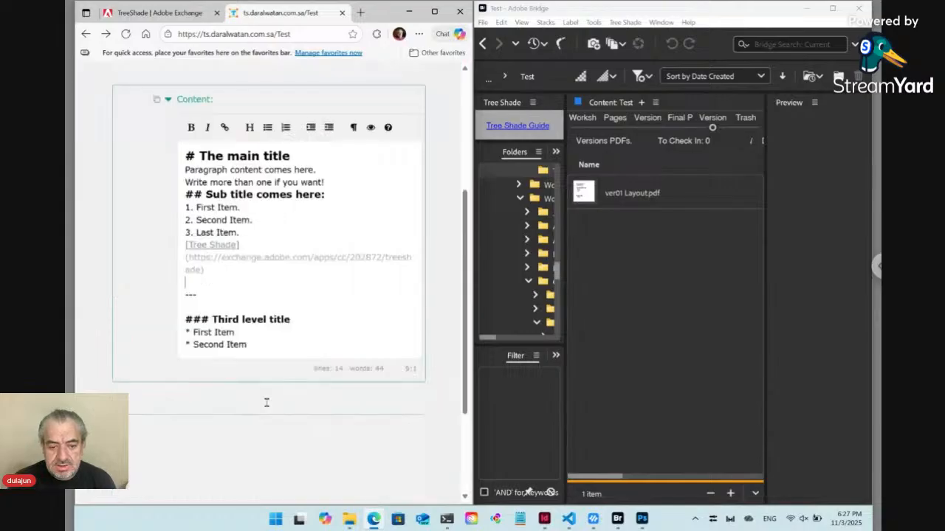
{"action": "left_click", "coordinate": [544, 519]}
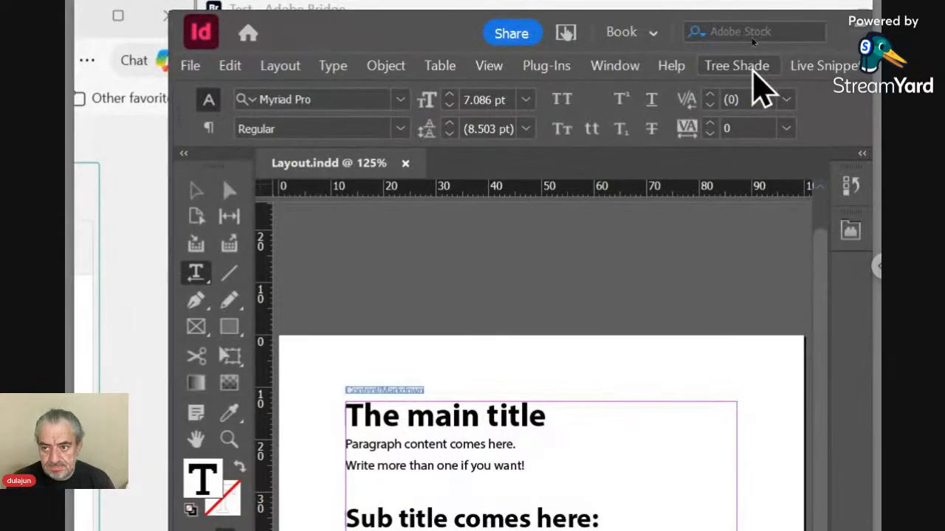
{"action": "left_click", "coordinate": [751, 40]}
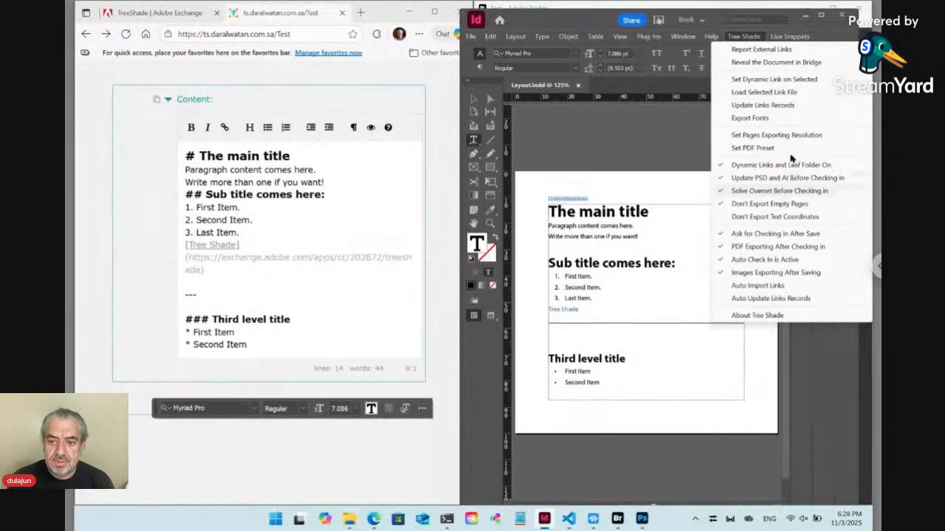
{"action": "left_click", "coordinate": [755, 38]}
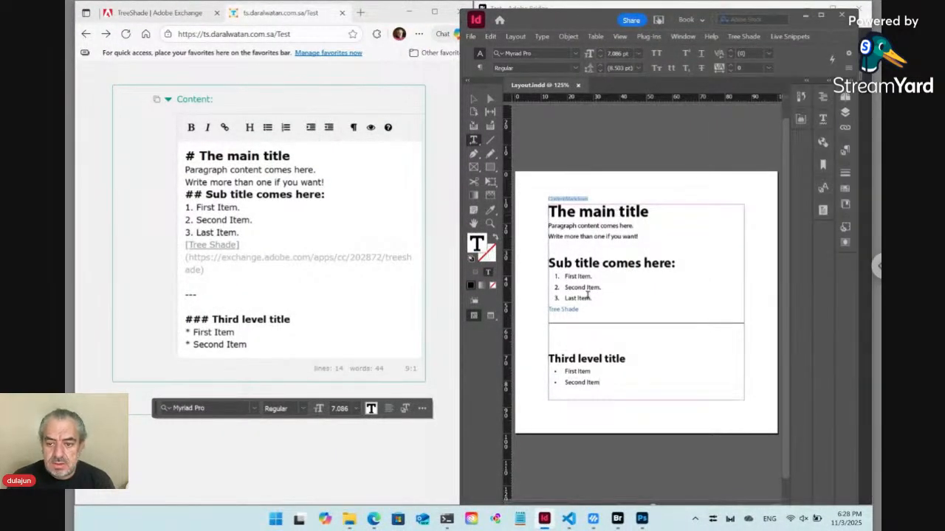
Inspect the paragraph style, leading and justification settings of the empty line below the horizontal rule.
{"action": "left_click", "coordinate": [584, 310]}
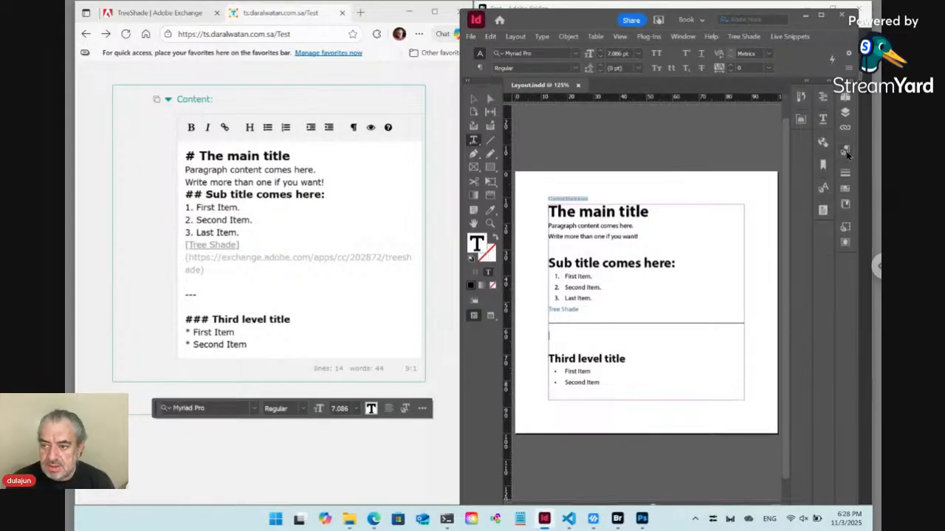
{"action": "left_click", "coordinate": [846, 151]}
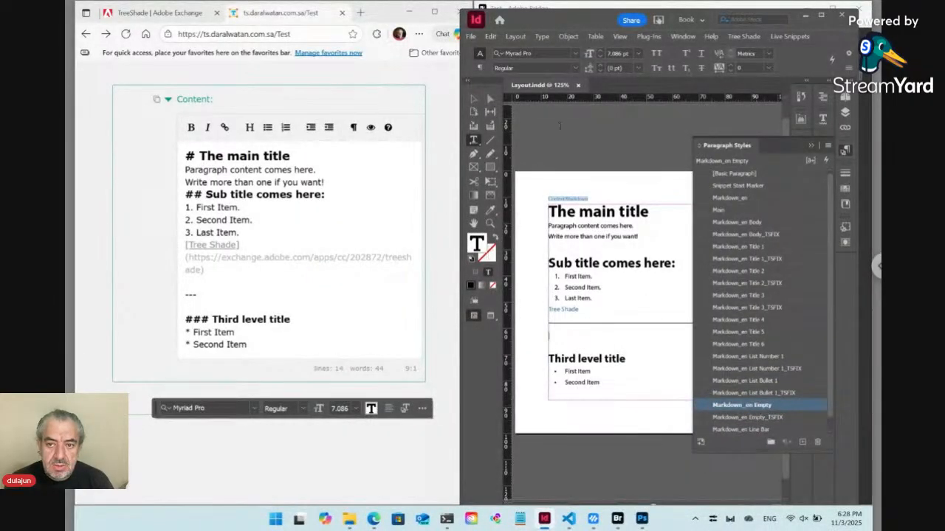
{"action": "left_click", "coordinate": [481, 70]}
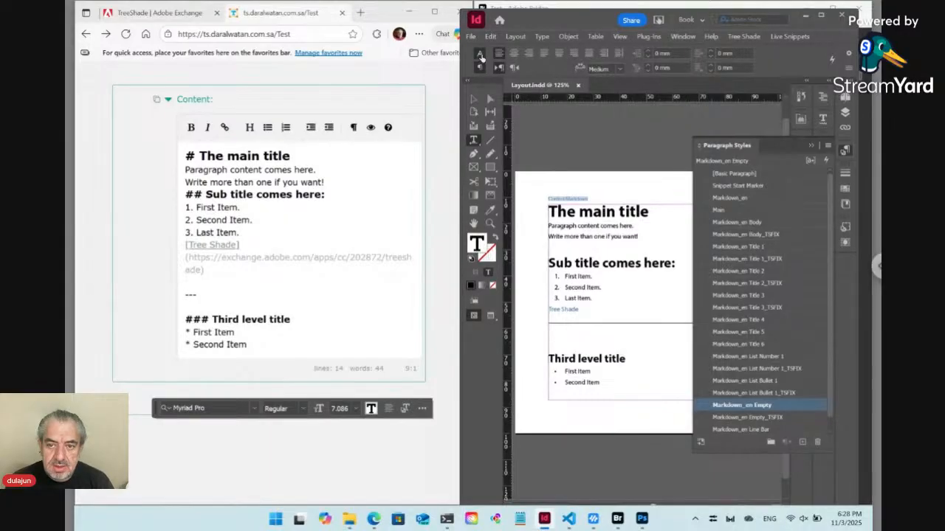
{"action": "left_click", "coordinate": [480, 54]}
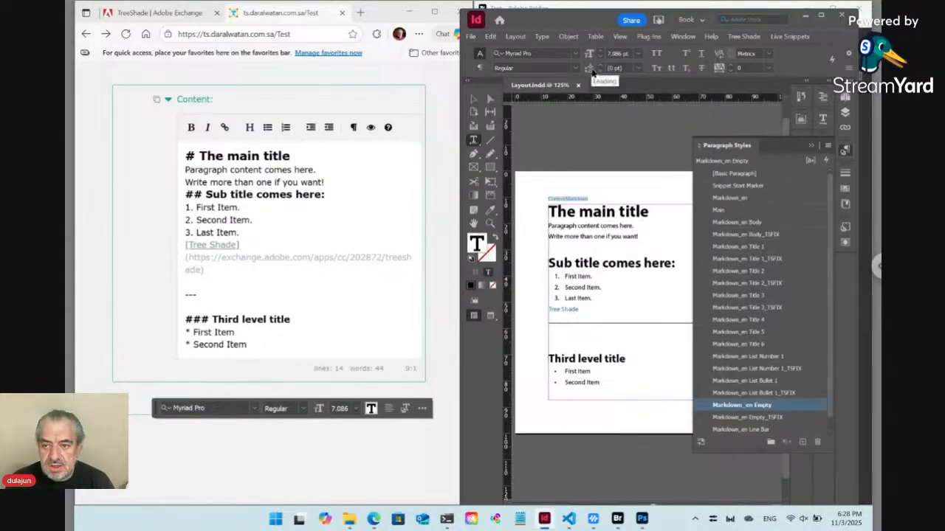
{"action": "key", "text": "ctrl+alt+shift+j"}
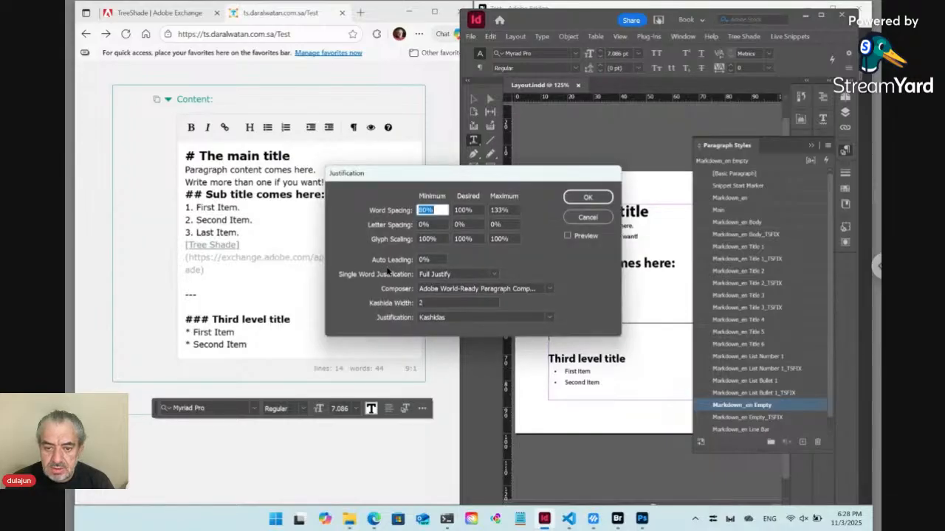
{"action": "left_click", "coordinate": [588, 217]}
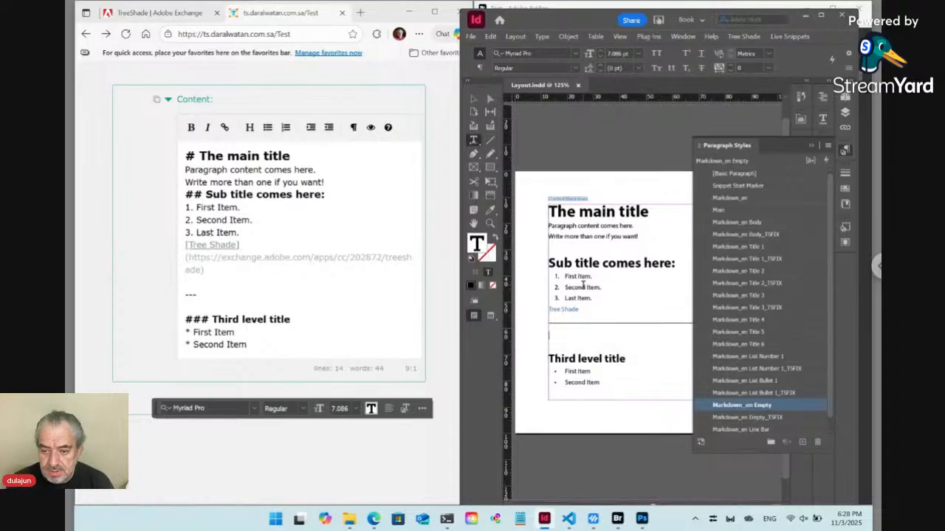
Dock the Paragraph panel with the other collapsed panels and set the horizontal rule paragraph's space after to 0 mm.
{"action": "key", "text": "Down"}
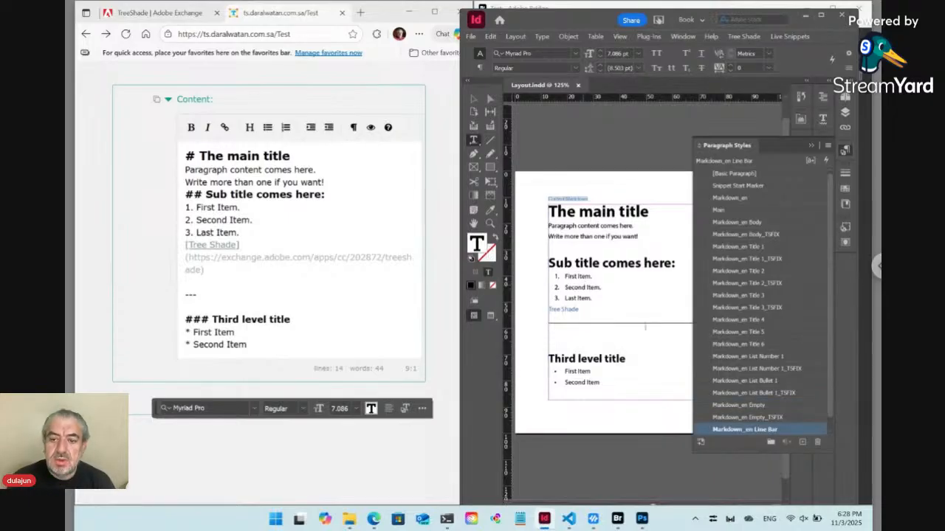
{"action": "left_click", "coordinate": [479, 67]}
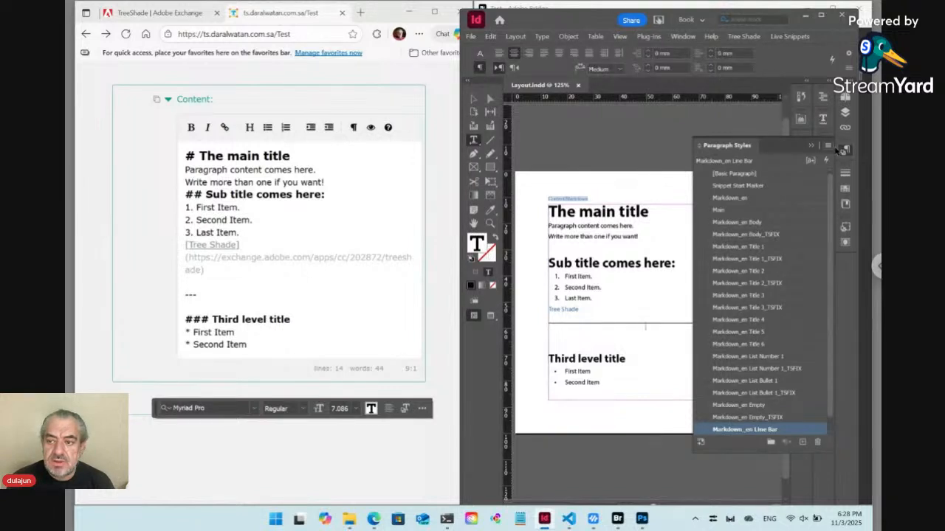
{"action": "left_click", "coordinate": [846, 151]}
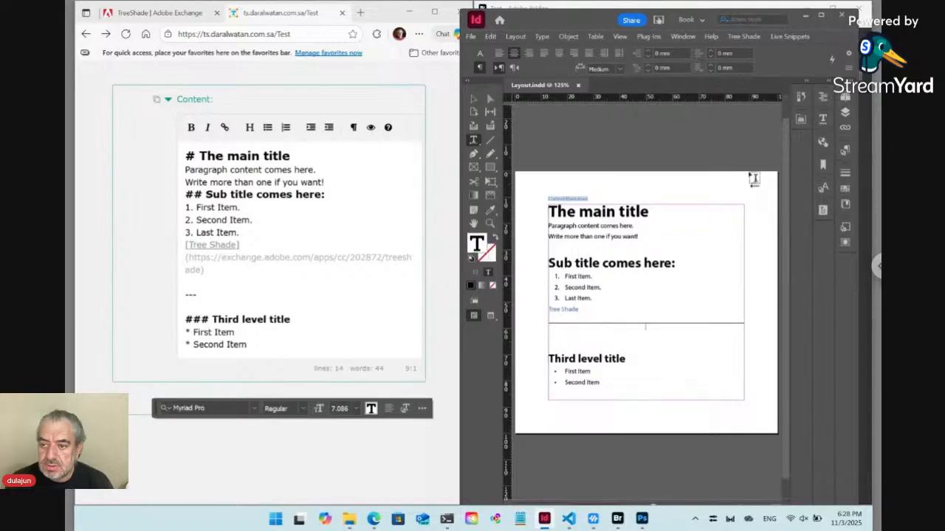
{"action": "left_click", "coordinate": [685, 38]}
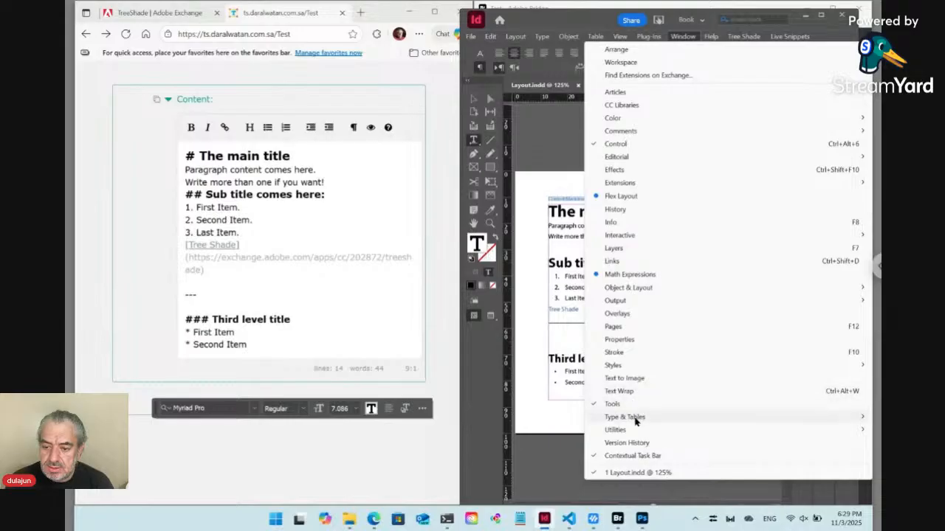
{"action": "mouse_move", "coordinate": [635, 421]}
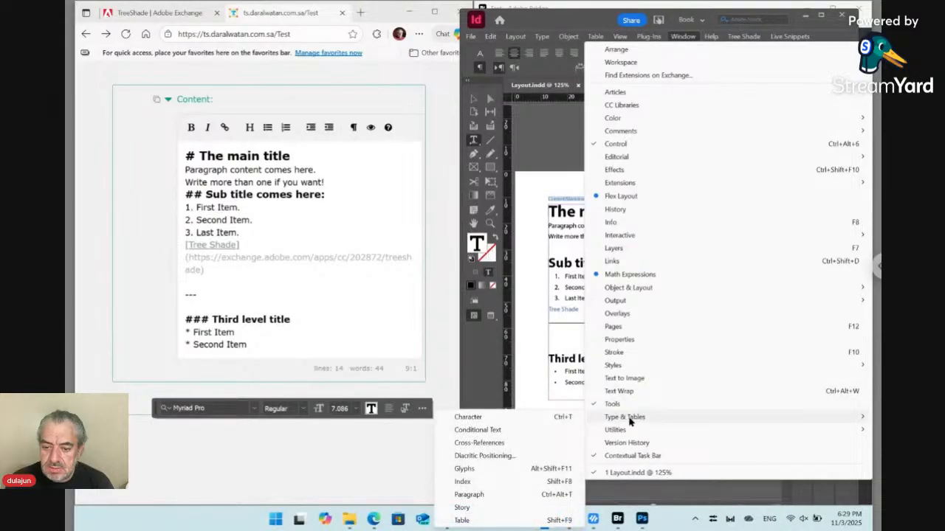
{"action": "left_click", "coordinate": [505, 496]}
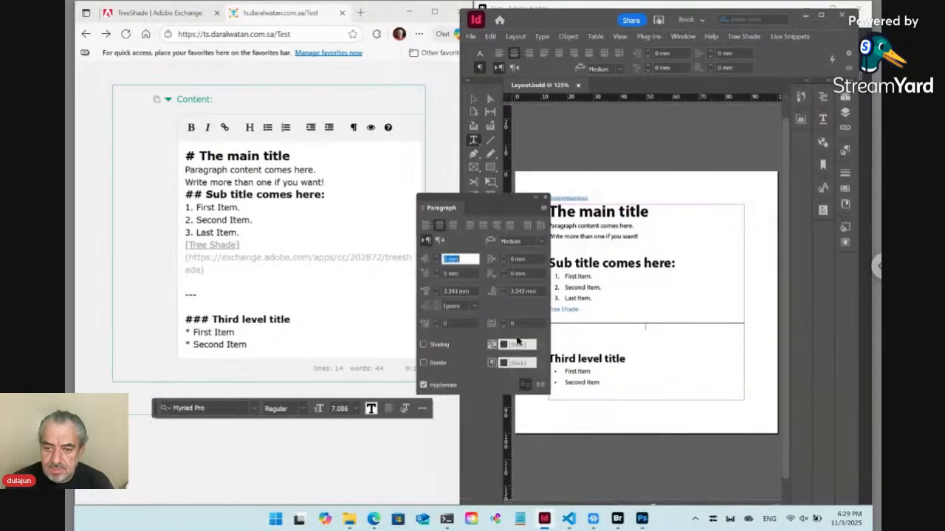
{"action": "left_click_drag", "start_coordinate": [451, 210], "coordinate": [838, 252]}
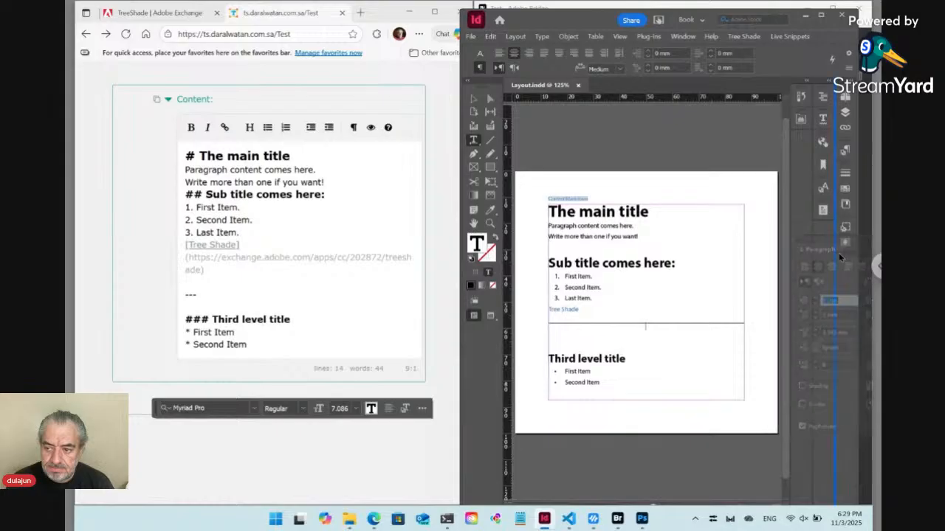
{"action": "left_click", "coordinate": [824, 234]}
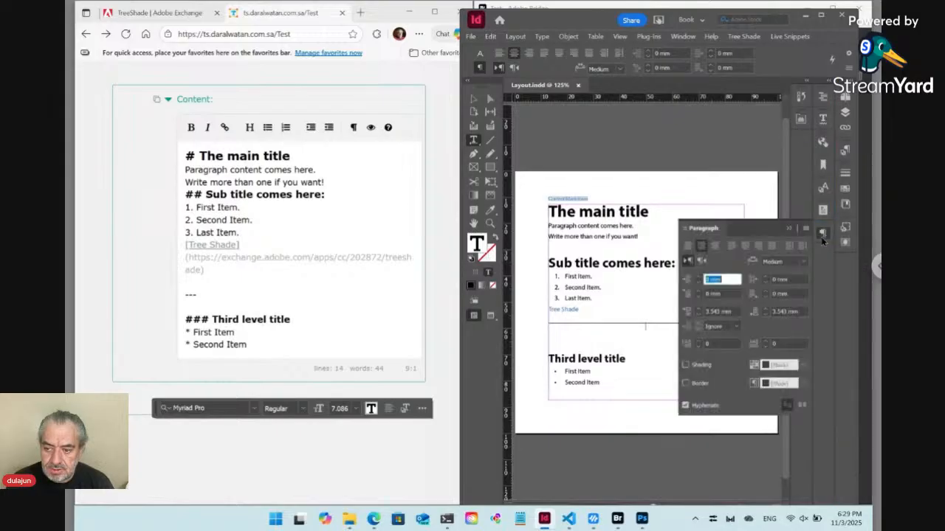
{"action": "left_click", "coordinate": [766, 316]}
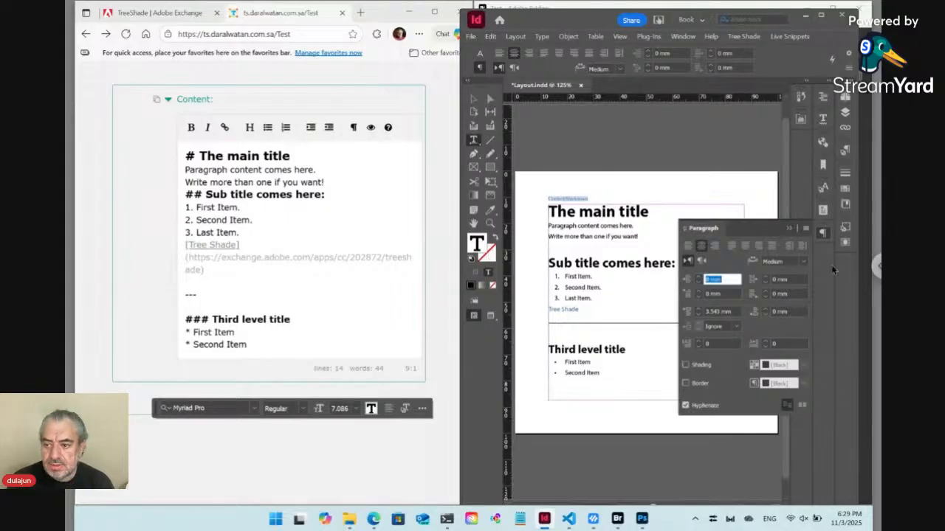
{"action": "left_click", "coordinate": [824, 233]}
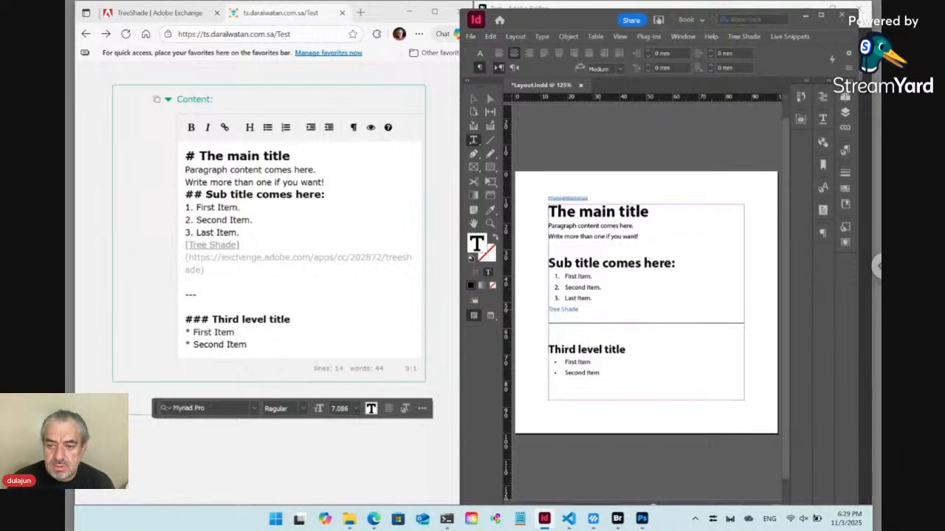
Set the space before the Third level title heading to 2 mm.
{"action": "left_click", "coordinate": [588, 350]}
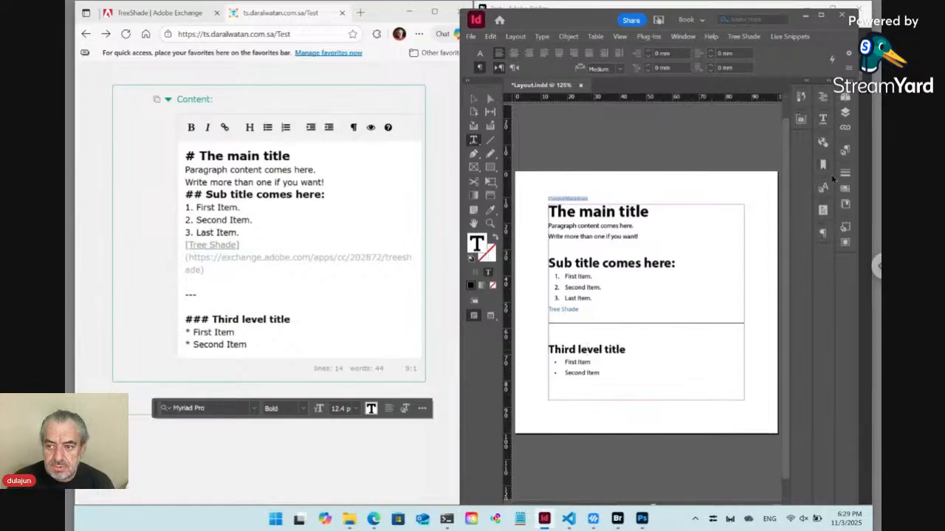
{"action": "left_click", "coordinate": [823, 234]}
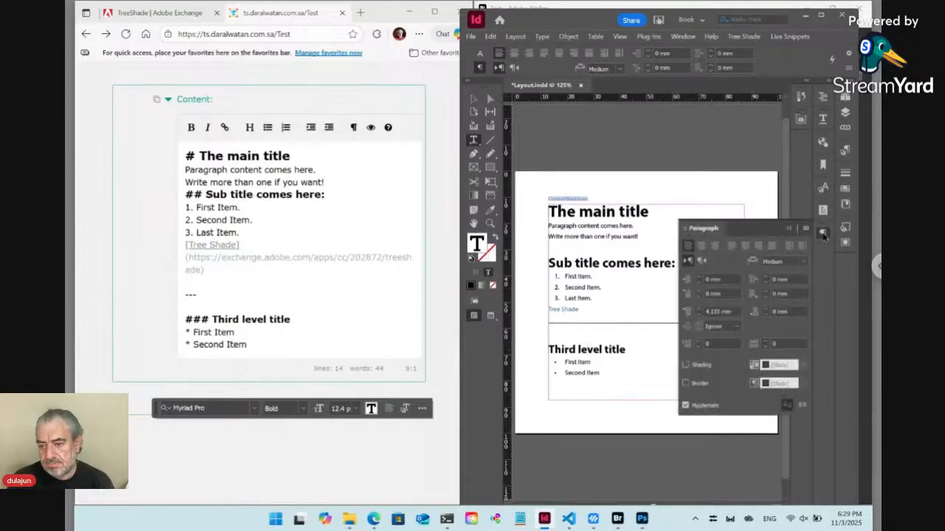
{"action": "left_click", "coordinate": [699, 317]}
{"action": "left_click", "coordinate": [699, 317]}
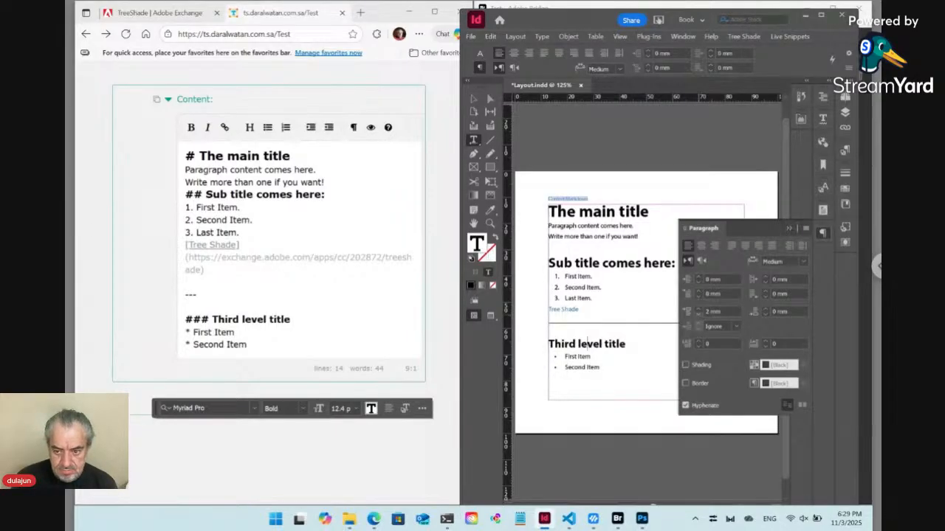
{"action": "left_click", "coordinate": [822, 234]}
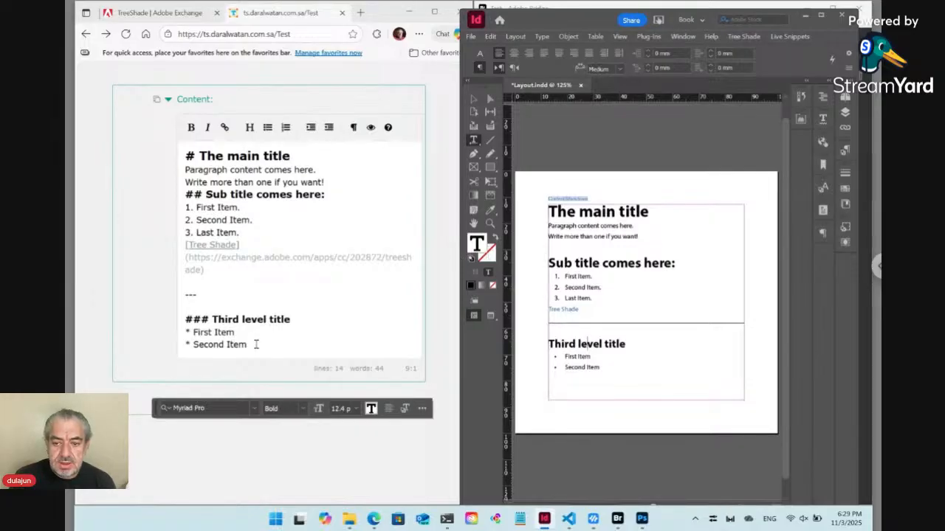
In the online form's Content field, copy the First Item and Second Item bullets and paste them twice below the list.
{"action": "left_click", "coordinate": [248, 344]}
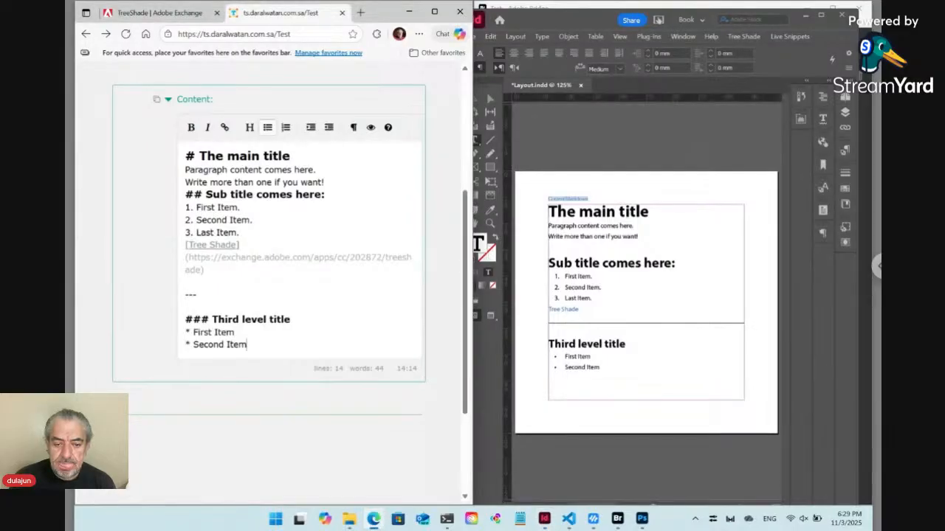
{"action": "left_click_drag", "start_coordinate": [248, 344], "coordinate": [177, 336]}
{"action": "key", "text": "ctrl+c"}
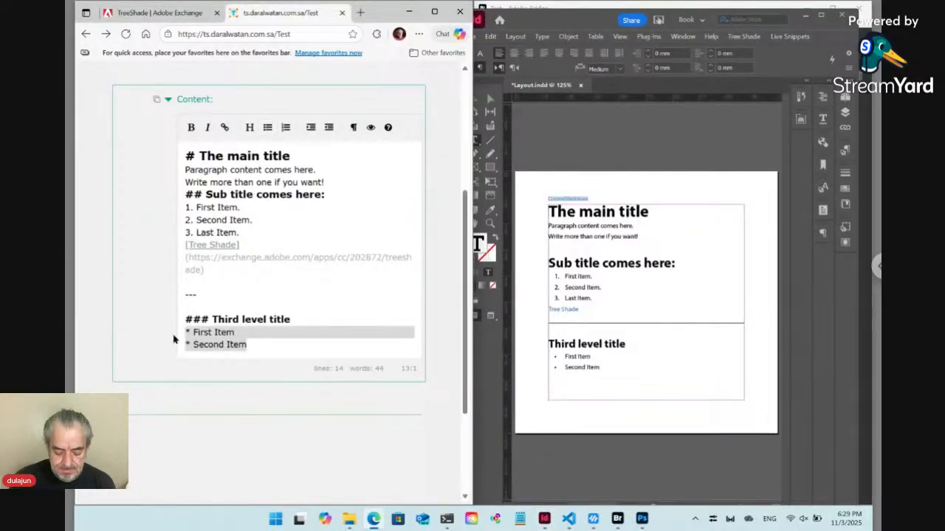
{"action": "left_click", "coordinate": [258, 343]}
{"action": "key", "text": "Return"}
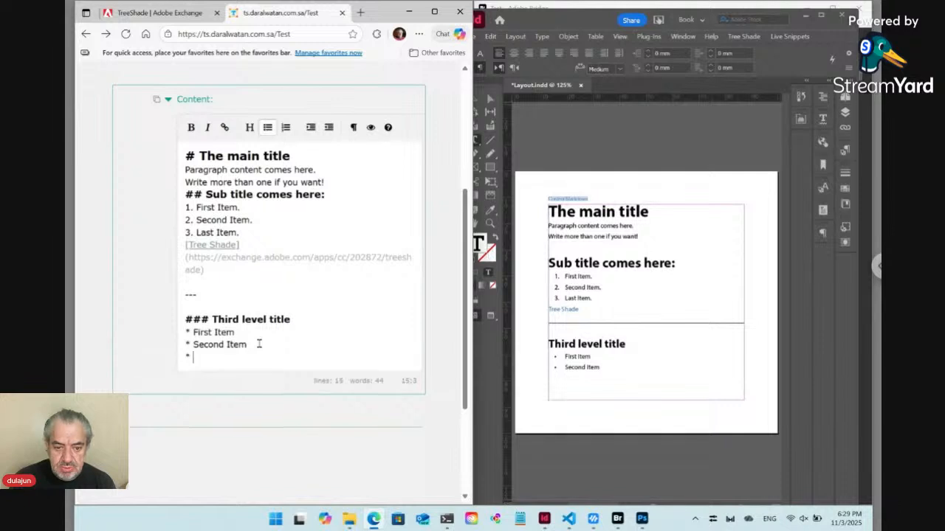
{"action": "key", "text": "ctrl+v"}
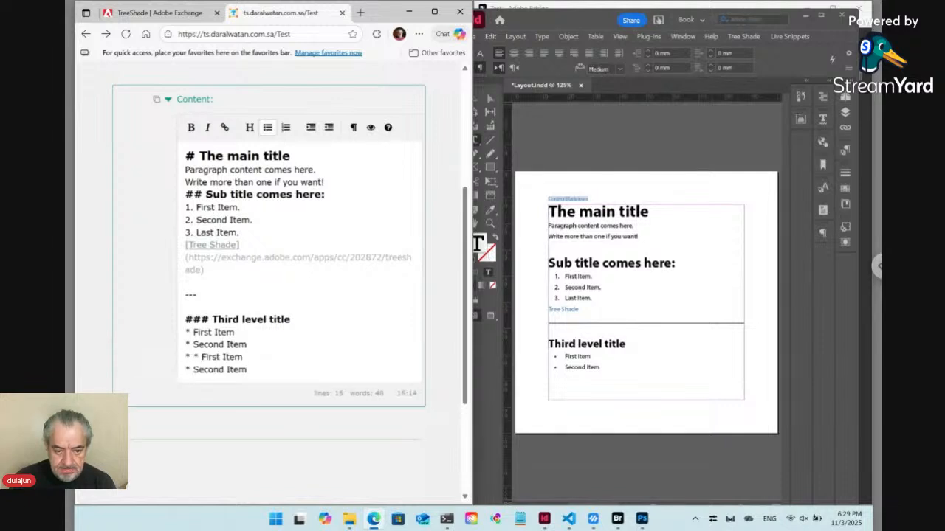
{"action": "key", "text": "Return"}
{"action": "key", "text": "ctrl+v"}
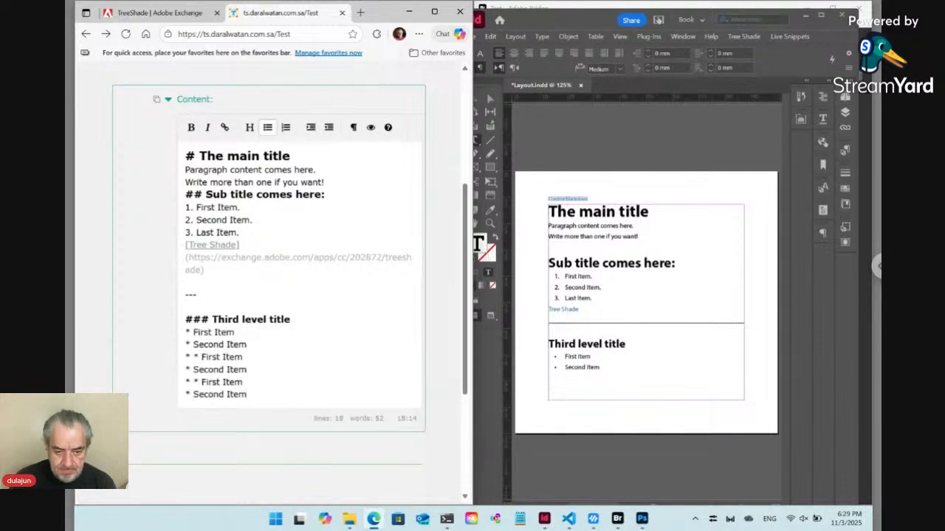
Remove the doubled asterisks from the pasted First Item bullets and submit the content update.
{"action": "left_click", "coordinate": [202, 381]}
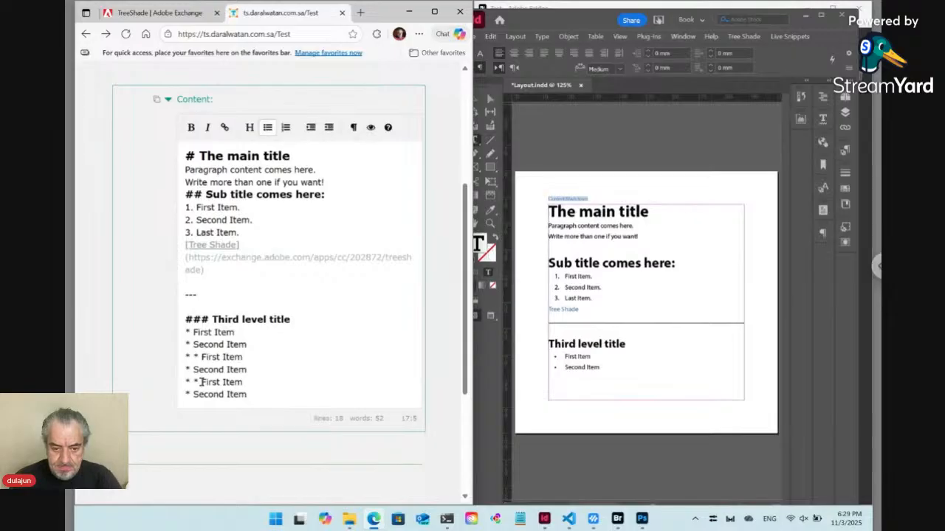
{"action": "key", "text": "BackSpace"}
{"action": "key", "text": "BackSpace"}
{"action": "key", "text": "BackSpace"}
{"action": "key", "text": "BackSpace"}
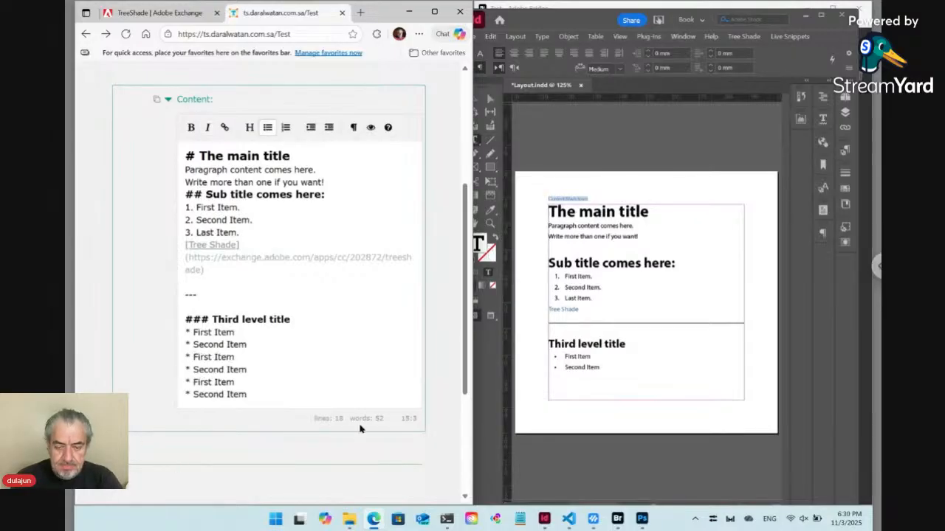
{"action": "scroll", "coordinate": [359, 428], "scroll_direction": "down", "scroll_amount": 3}
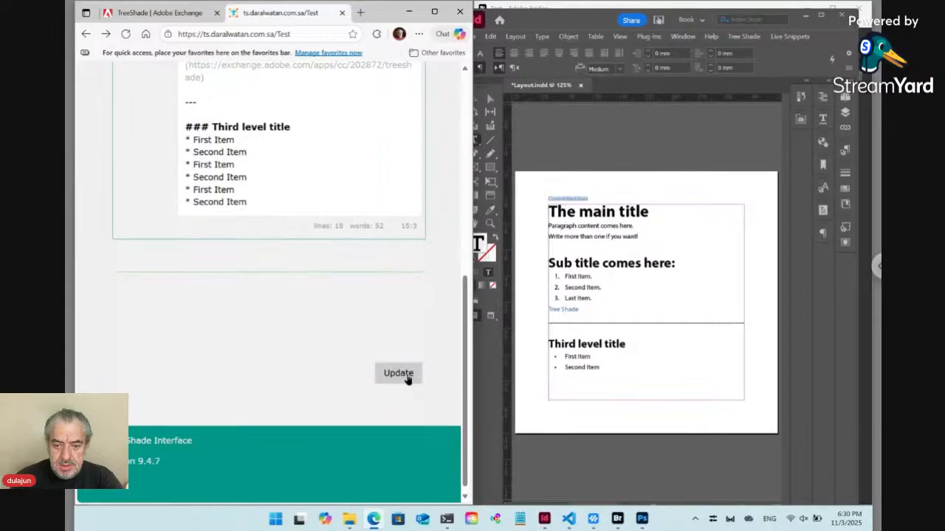
{"action": "left_click", "coordinate": [411, 379]}
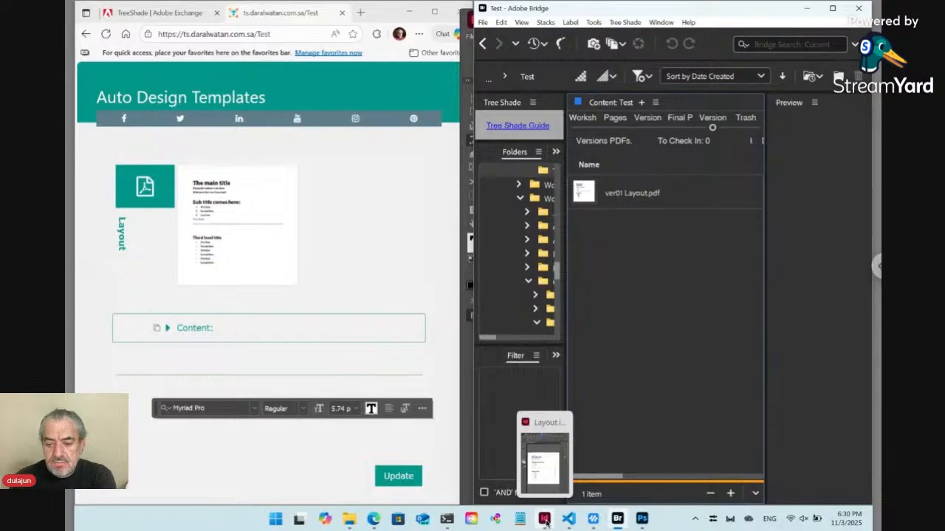
Switch to the layout in InDesign and review the paragraph styles, including the _TSFIX variants.
{"action": "left_click", "coordinate": [545, 520]}
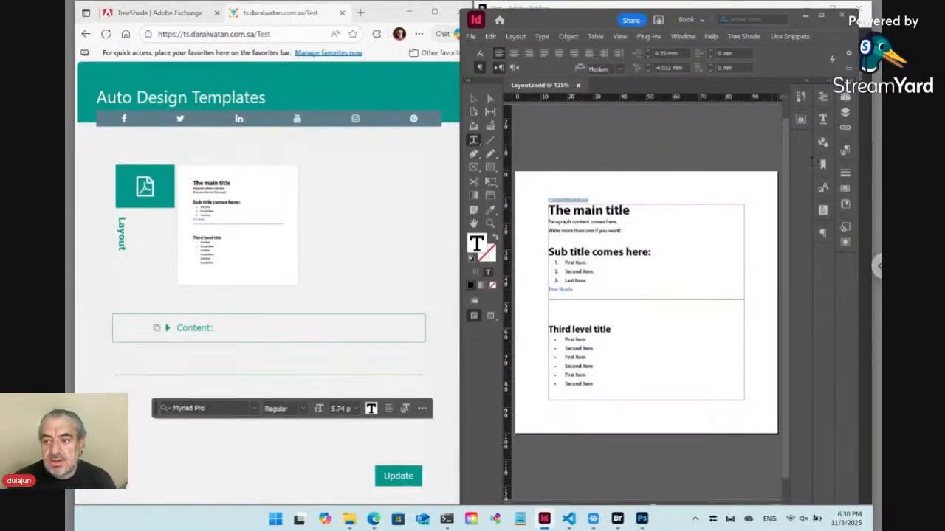
{"action": "left_click", "coordinate": [846, 151]}
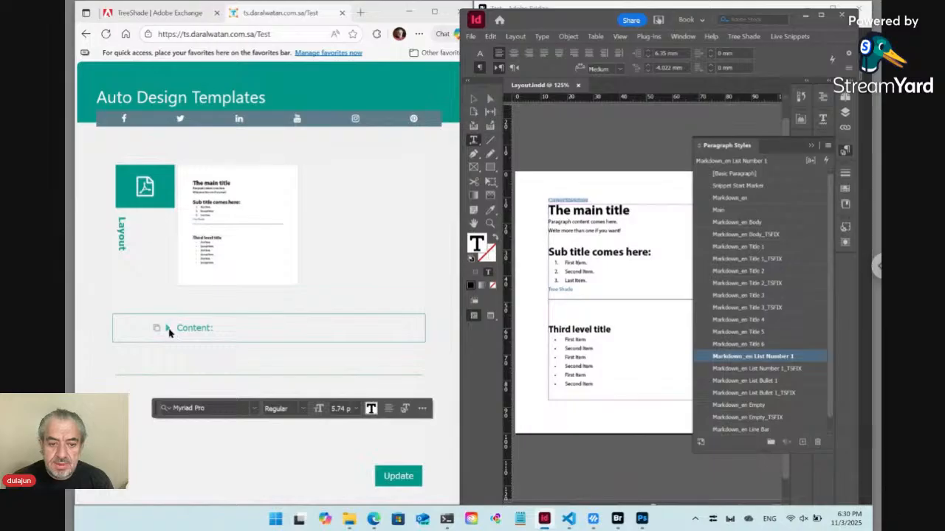
In the form's Content field, delete the horizontal rule, the Third level title and its bullets, and submit the update.
{"action": "left_click", "coordinate": [168, 332]}
{"action": "scroll", "coordinate": [246, 328], "scroll_direction": "down", "scroll_amount": 2}
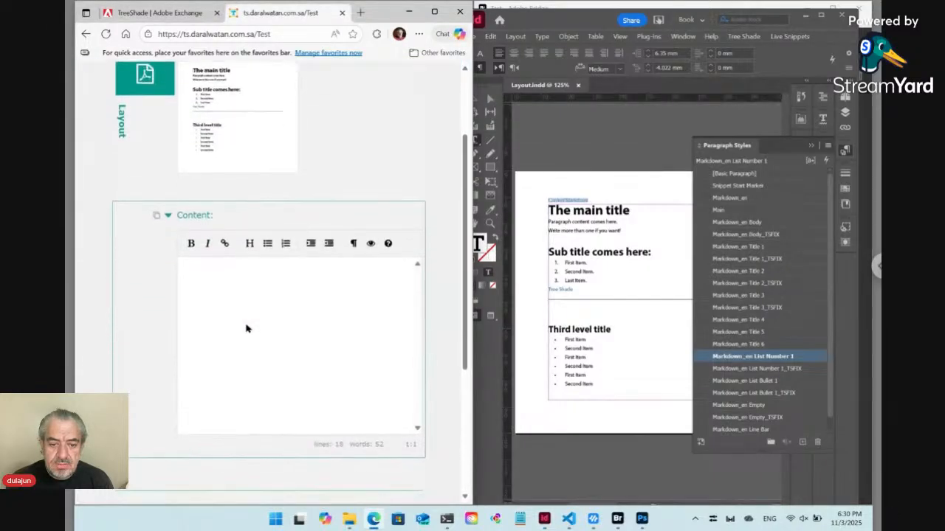
{"action": "scroll", "coordinate": [246, 327], "scroll_direction": "down", "scroll_amount": 3}
{"action": "left_click_drag", "start_coordinate": [270, 288], "coordinate": [170, 190]}
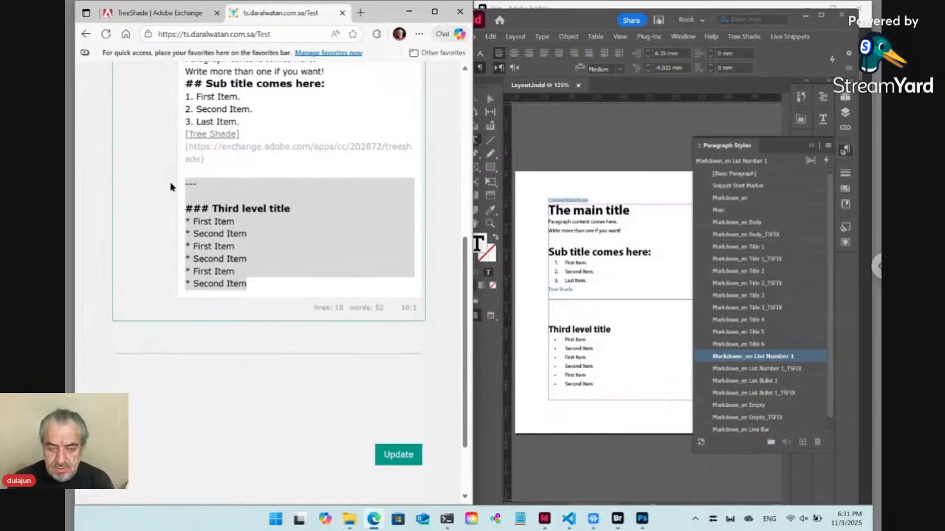
{"action": "key", "text": "BackSpace"}
{"action": "key", "text": "BackSpace"}
{"action": "key", "text": "BackSpace"}
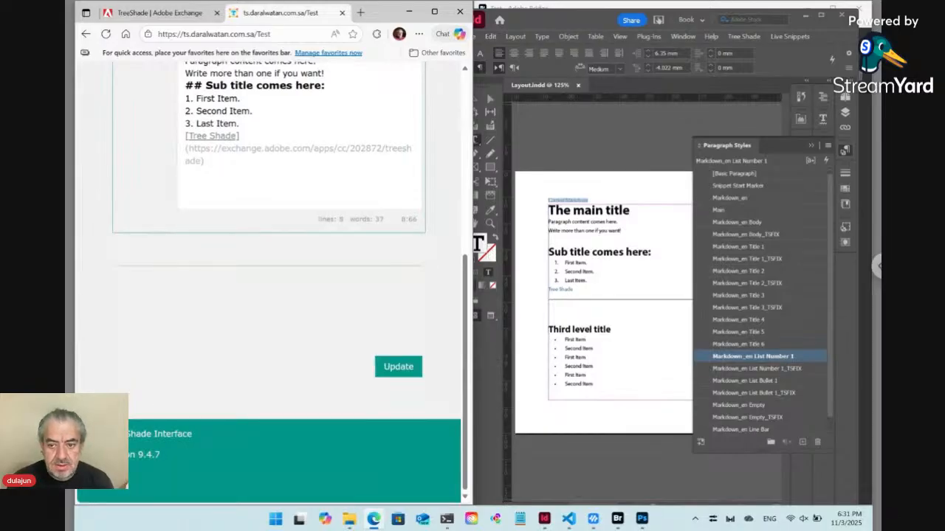
{"action": "left_click", "coordinate": [404, 369]}
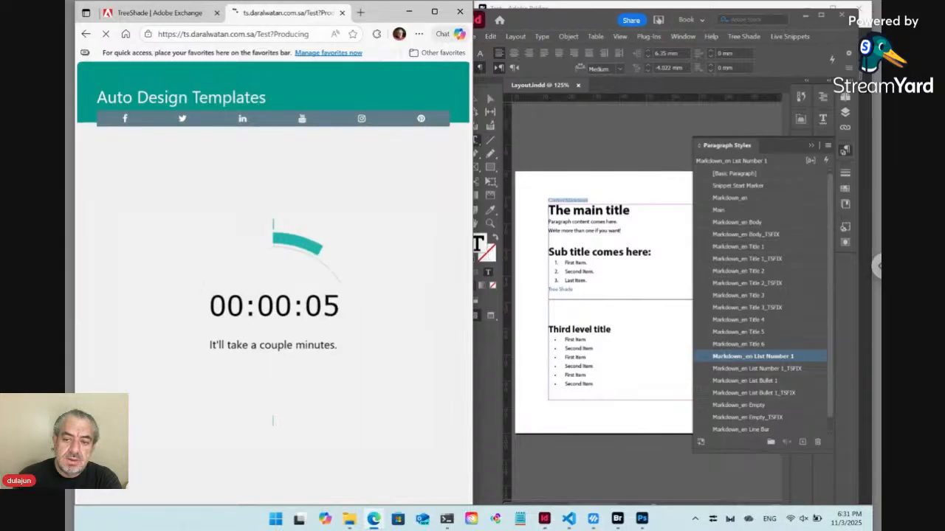
Bring Adobe Bridge forward, enlarge the form's updated layout preview to check it, and close the preview.
{"action": "key", "text": "alt+Tab"}
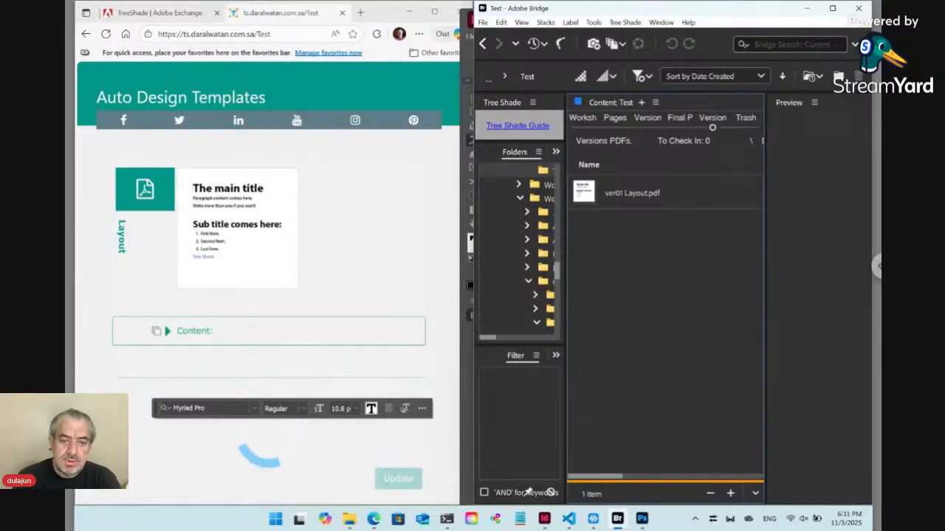
{"action": "left_click", "coordinate": [239, 225]}
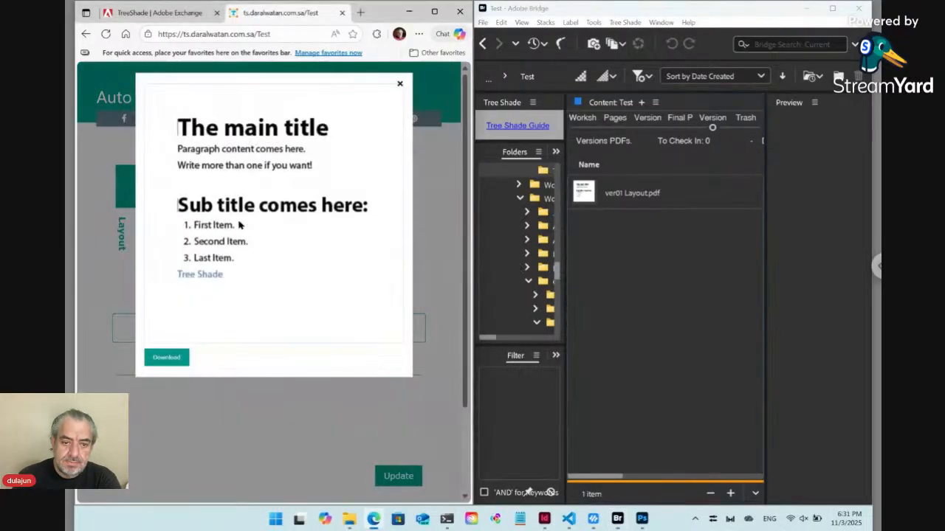
{"action": "left_click", "coordinate": [399, 85]}
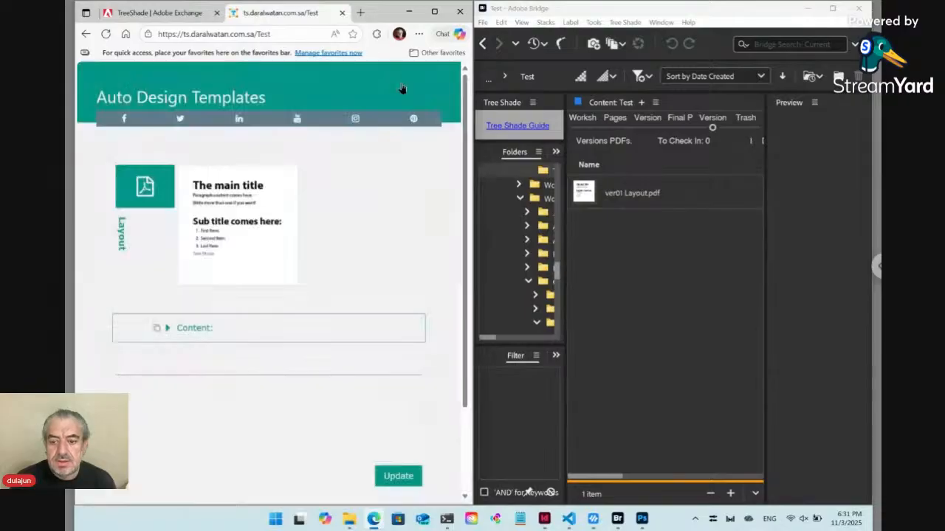
Switch to the layout in InDesign and inspect the thin line beside the main title up close in Preview mode.
{"action": "left_click", "coordinate": [543, 519]}
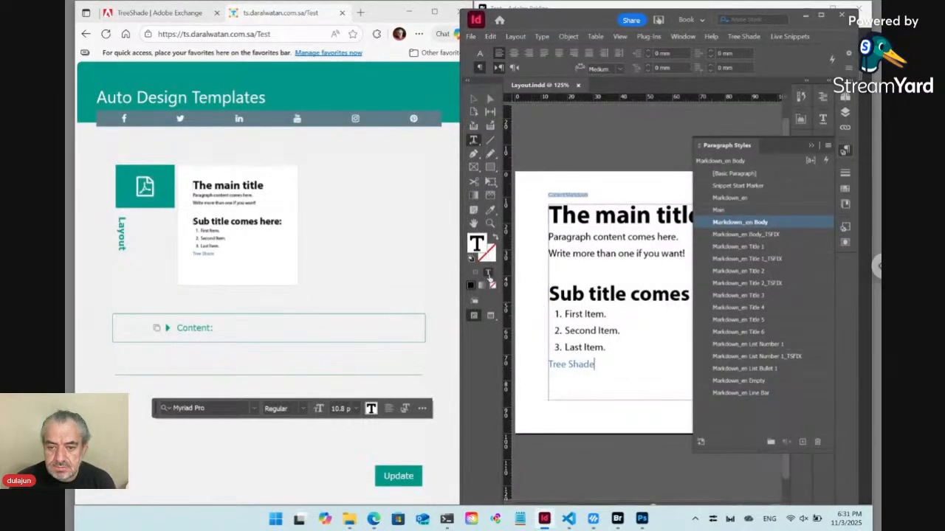
{"action": "left_click_drag", "start_coordinate": [536, 182], "coordinate": [582, 251]}
{"action": "key", "text": "ctrl+shift+a"}
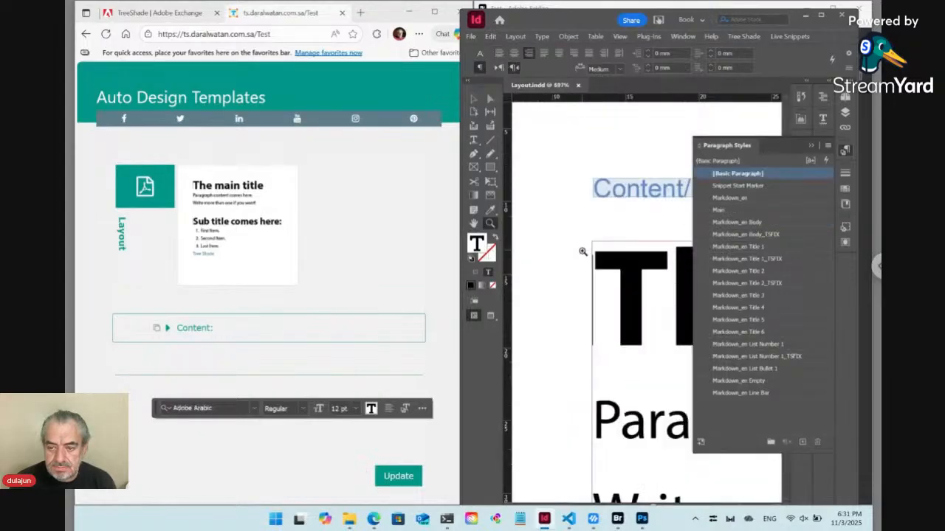
{"action": "key", "text": "w"}
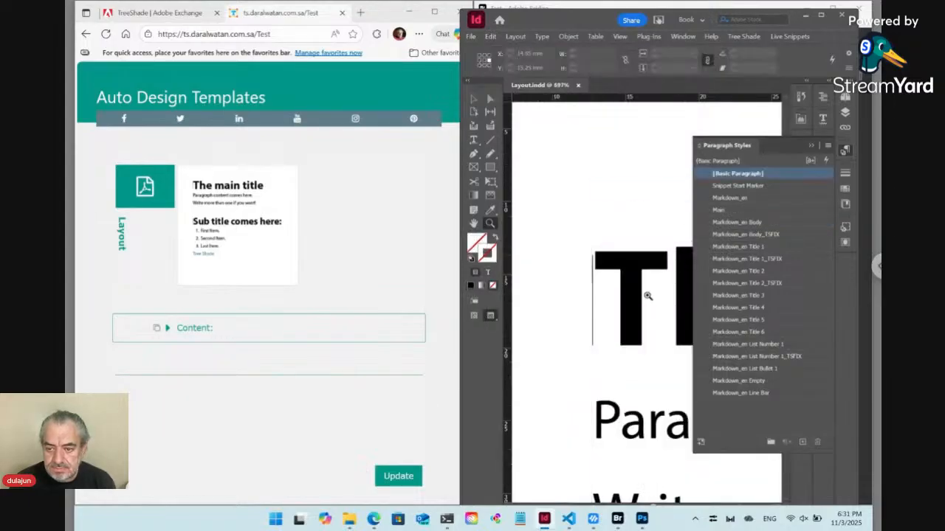
{"action": "left_click", "coordinate": [593, 321]}
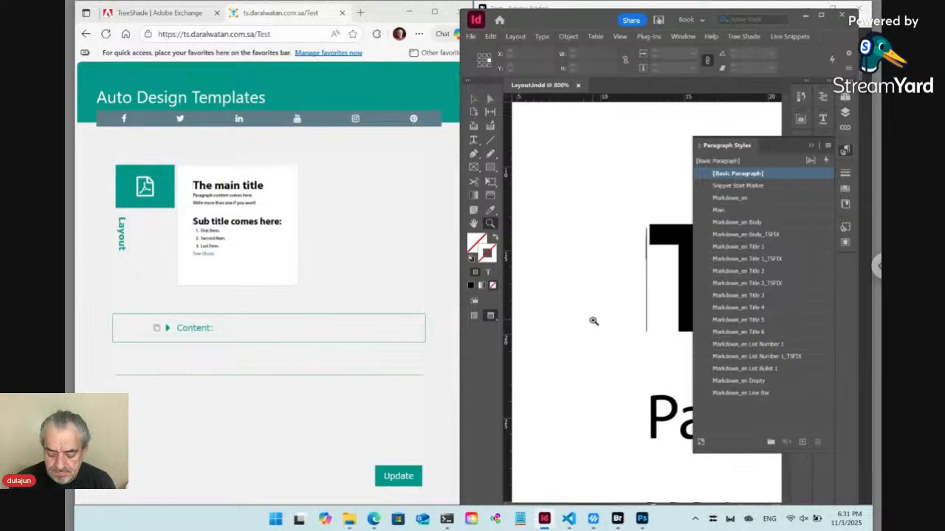
{"action": "key", "text": "ctrl+0"}
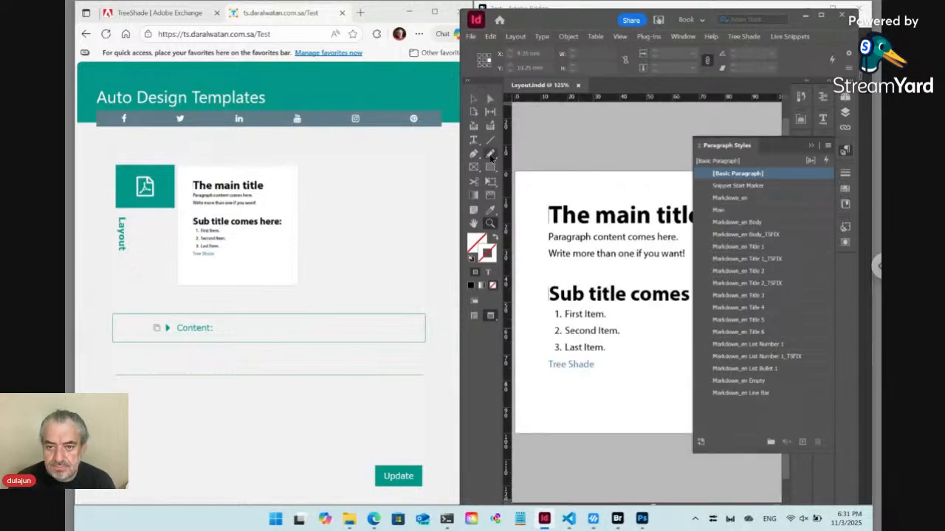
{"action": "left_click", "coordinate": [474, 142]}
{"action": "left_click", "coordinate": [576, 214]}
{"action": "type", "text": "w"}
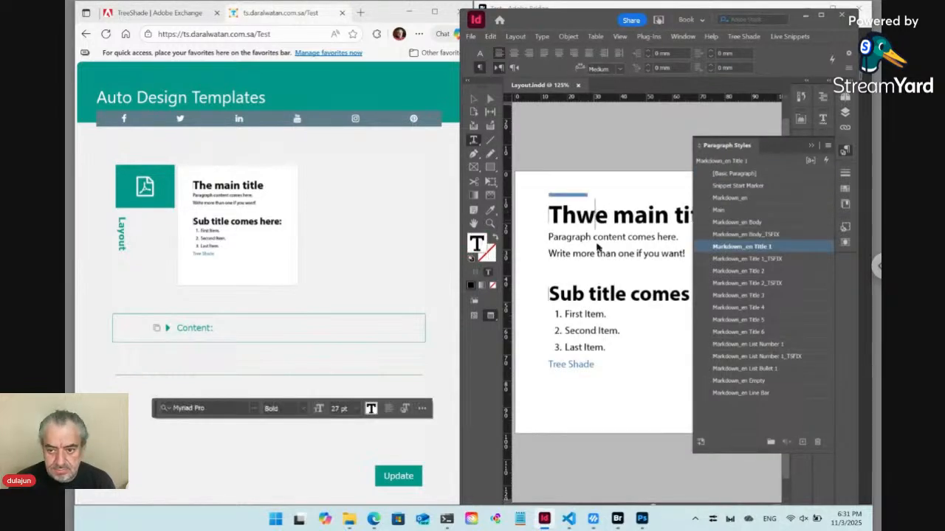
{"action": "key", "text": "ctrl+z"}
{"action": "key", "text": "Escape"}
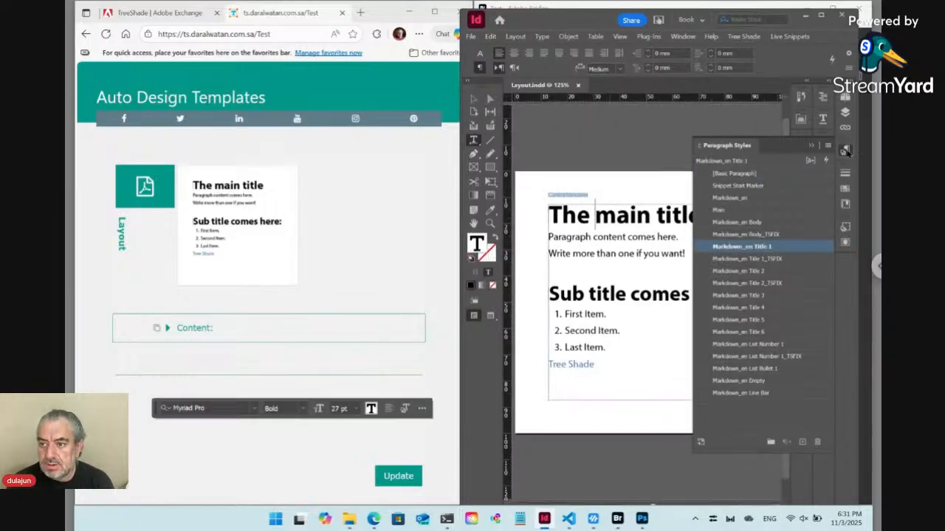
Show and hide the Markdown_en Markdown Hidden condition twice to compare the layout with and without its Markdown symbols.
{"action": "left_click", "coordinate": [845, 150]}
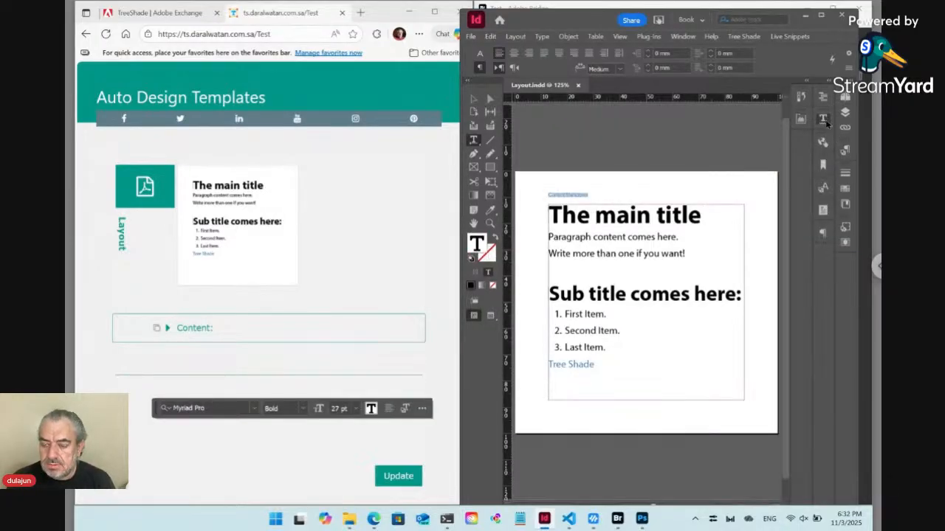
{"action": "left_click", "coordinate": [824, 119]}
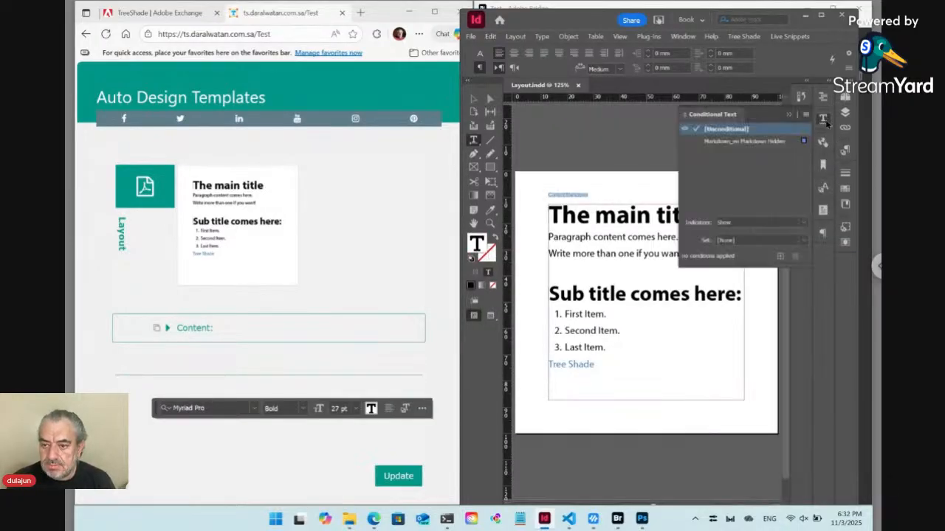
{"action": "left_click", "coordinate": [685, 142]}
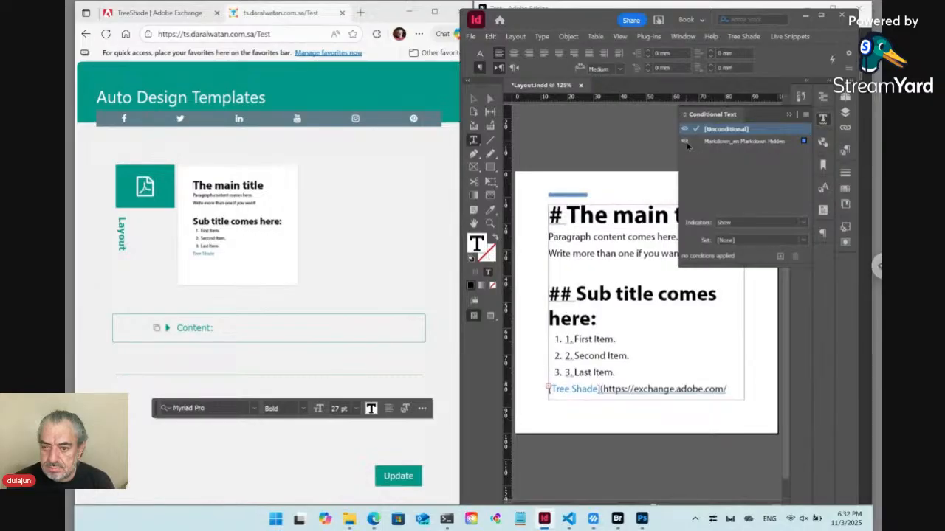
{"action": "left_click", "coordinate": [686, 143]}
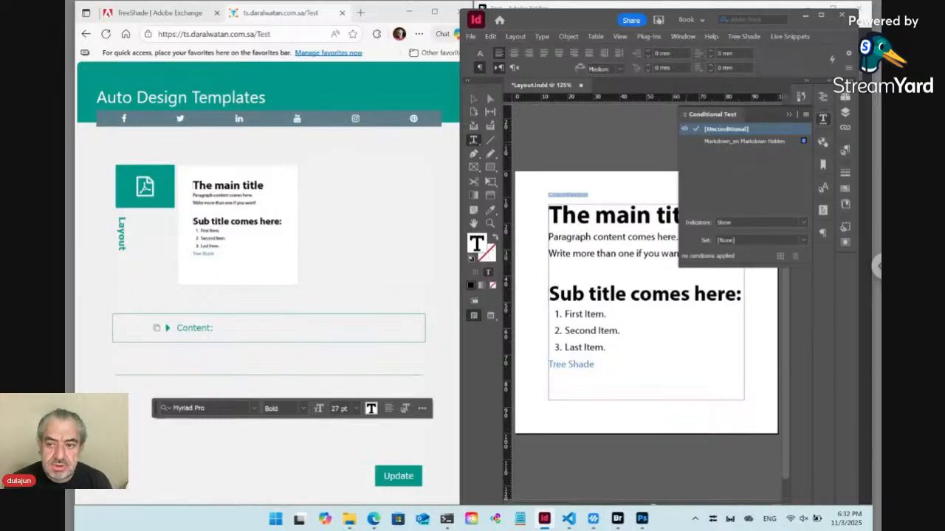
{"action": "left_click", "coordinate": [684, 141]}
{"action": "left_click", "coordinate": [684, 141]}
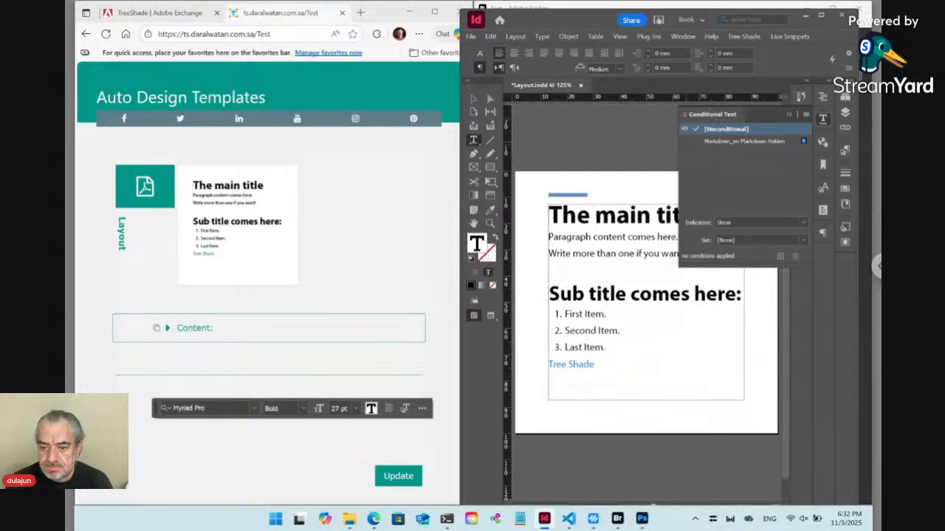
Examine the start of the main title up close while showing and hiding the Markdown_en Markdown Hidden condition.
{"action": "left_click", "coordinate": [490, 223]}
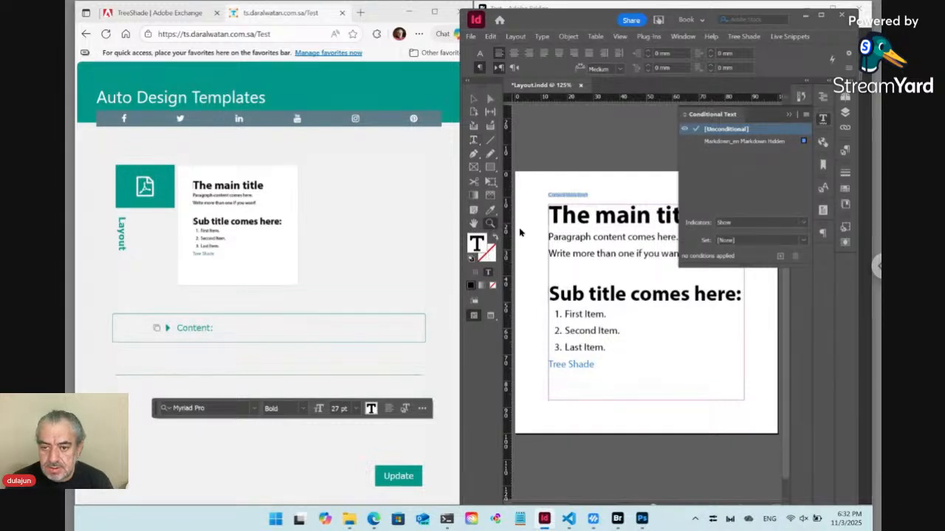
{"action": "left_click_drag", "start_coordinate": [530, 191], "coordinate": [589, 258]}
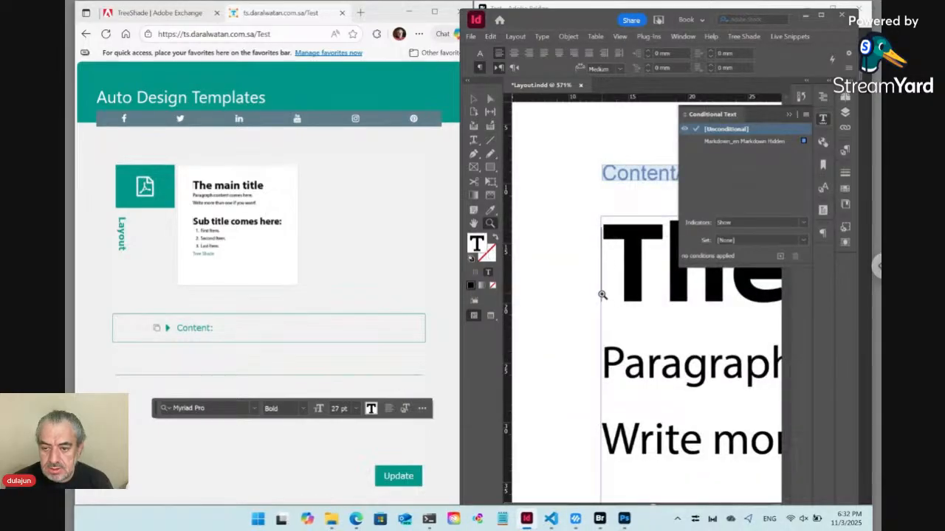
{"action": "left_click", "coordinate": [685, 143]}
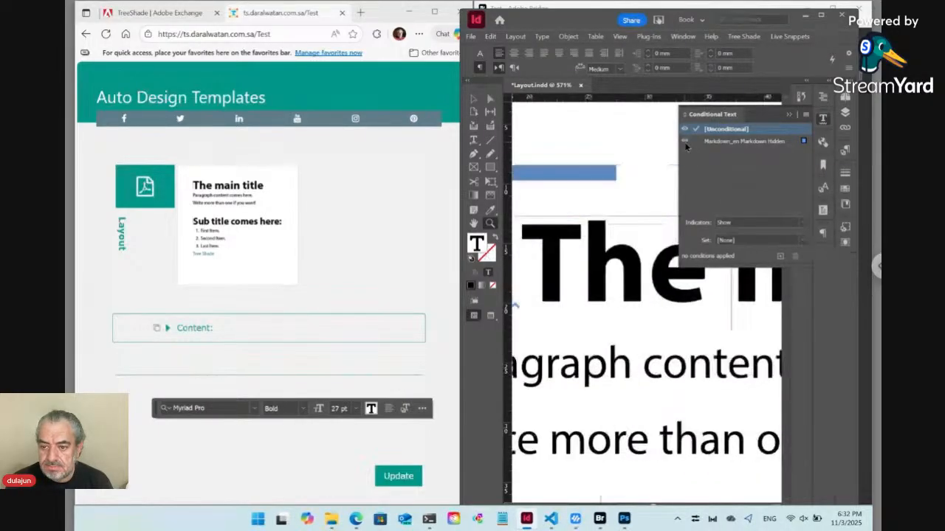
{"action": "left_click", "coordinate": [685, 143]}
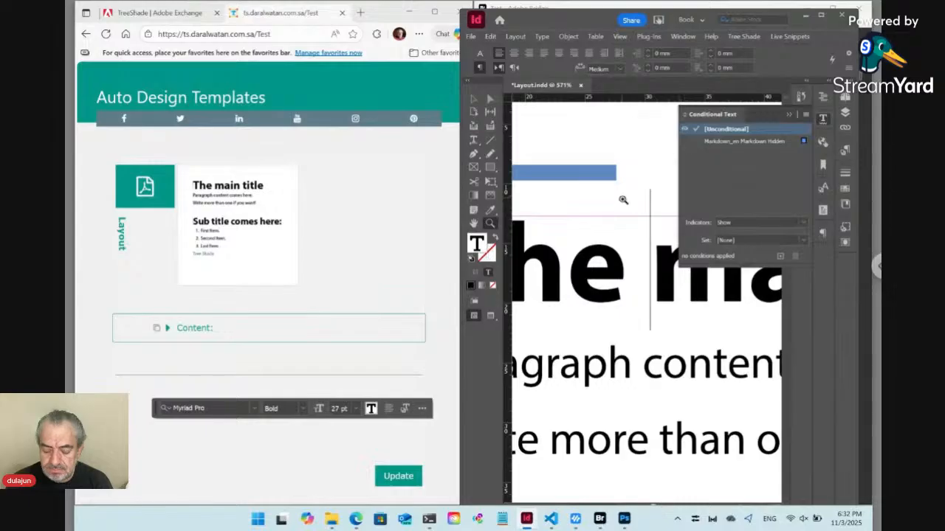
{"action": "key", "text": "ctrl+0"}
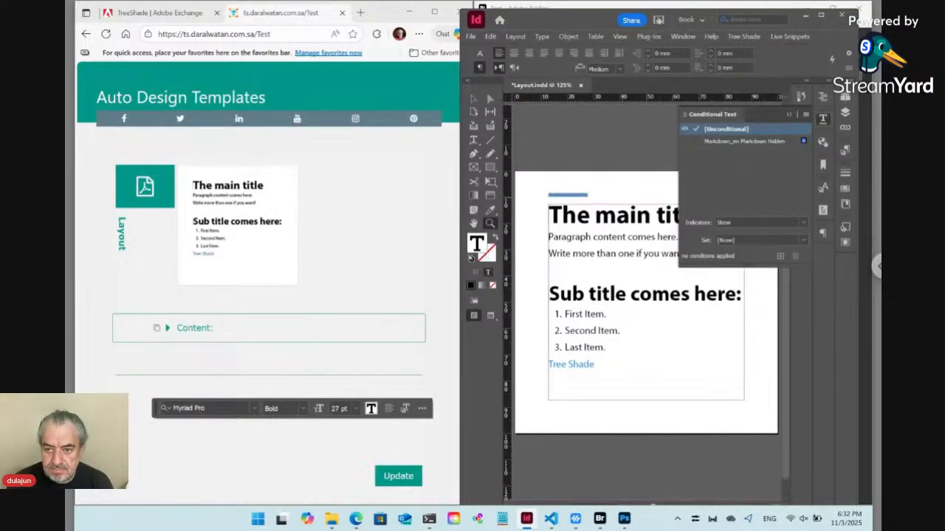
Try to delete the hidden conditional text at the start of the main title in Preview mode, and cancel the deletion.
{"action": "key", "text": "ctrl+shift+a"}
{"action": "key", "text": "w"}
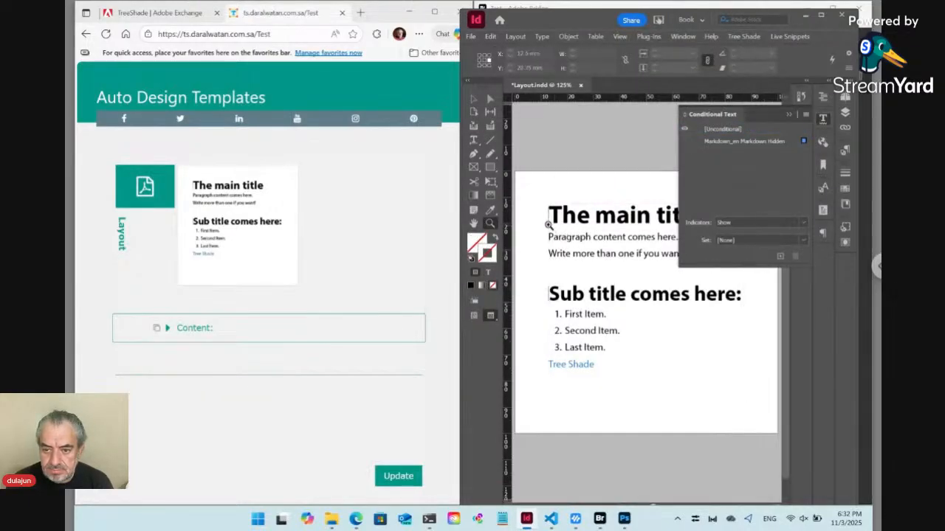
{"action": "left_click", "coordinate": [549, 221]}
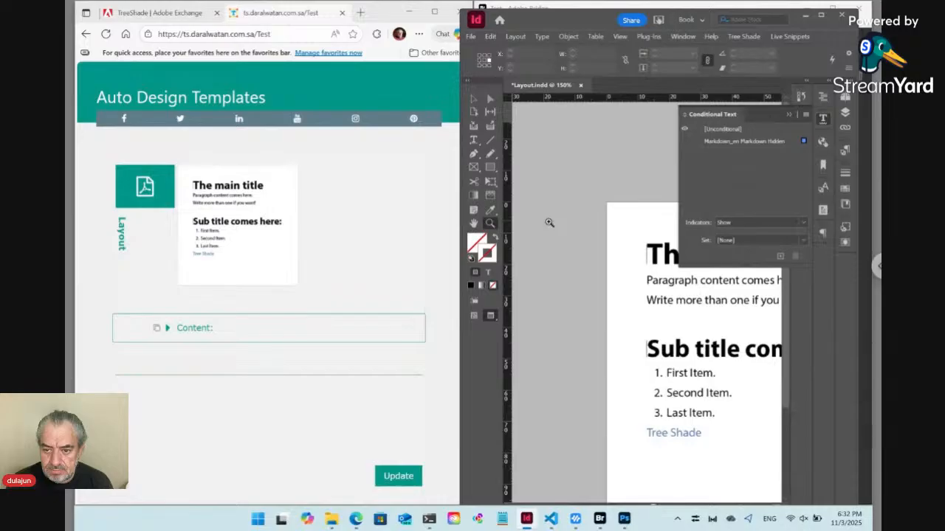
{"action": "key", "text": "t"}
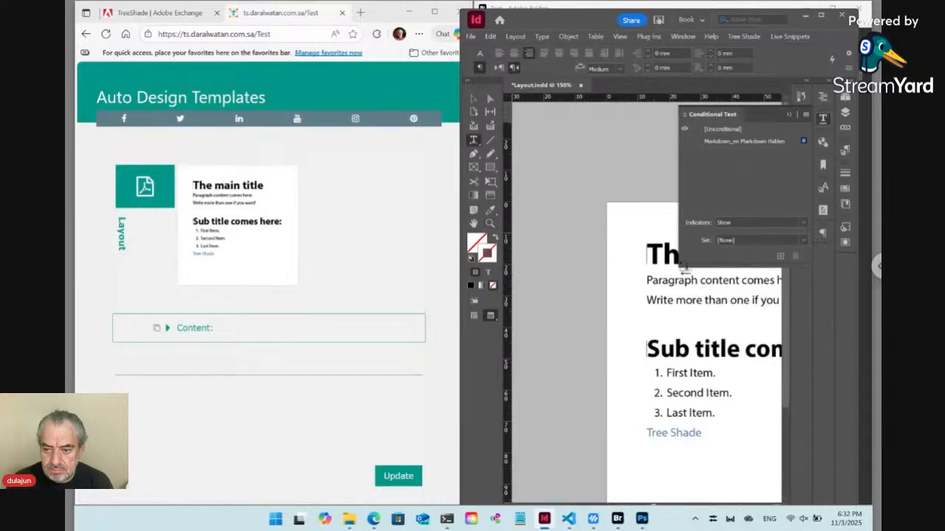
{"action": "left_click", "coordinate": [653, 253]}
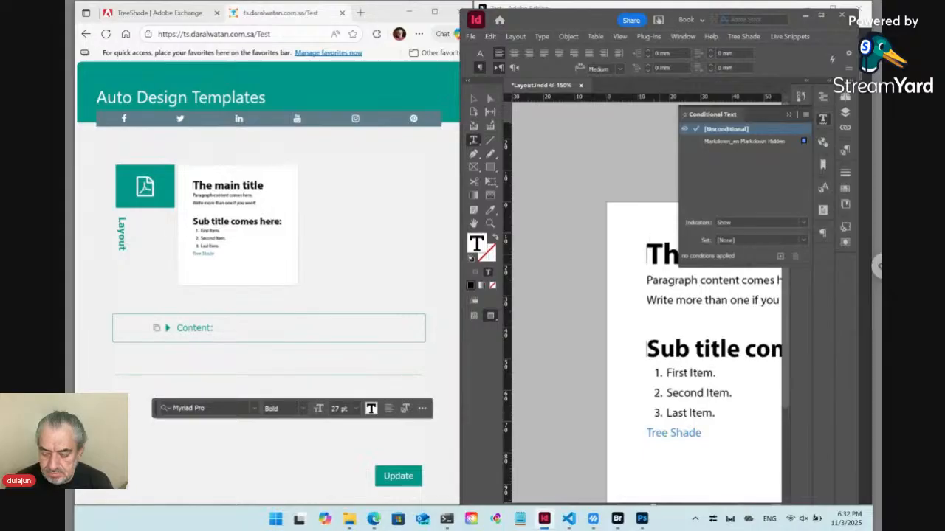
{"action": "key", "text": "BackSpace"}
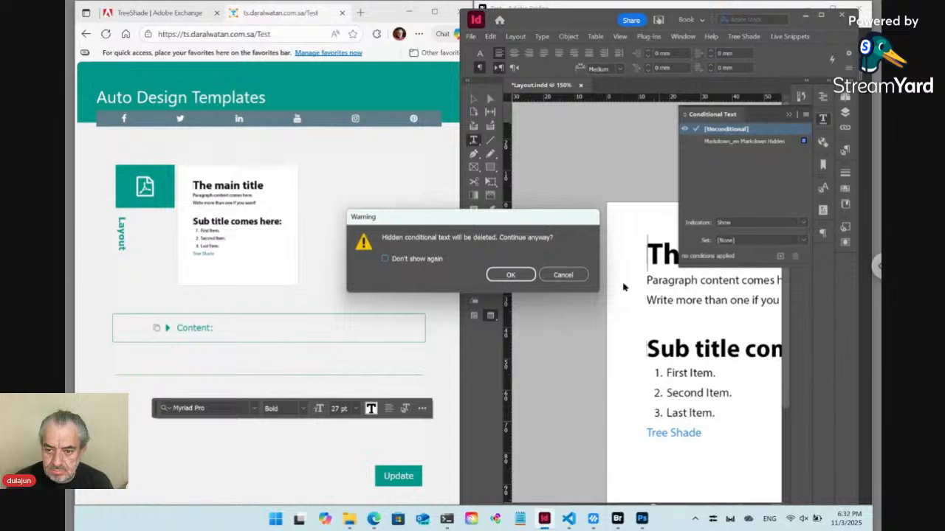
{"action": "left_click", "coordinate": [562, 275]}
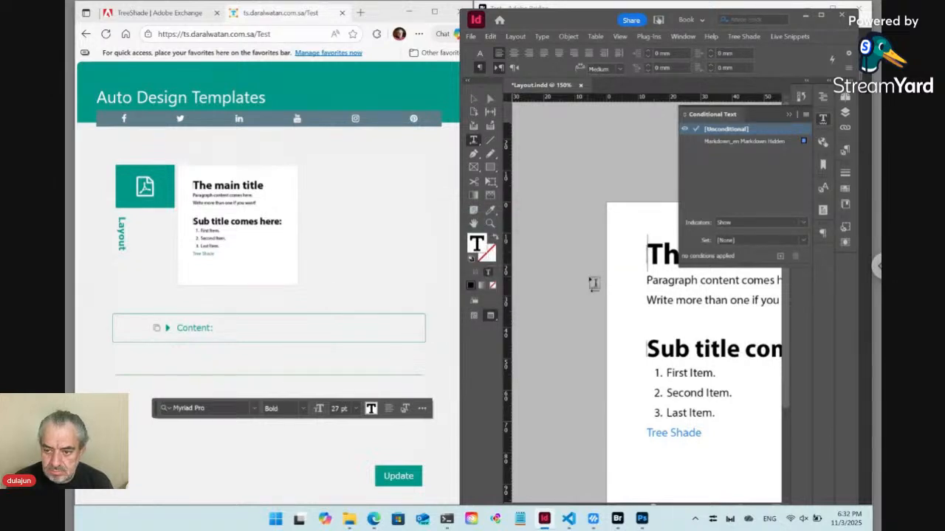
Try to delete the hidden conditional text at the start of the subtitle in Preview mode, and cancel the deletion.
{"action": "key", "text": "ctrl+shift+a"}
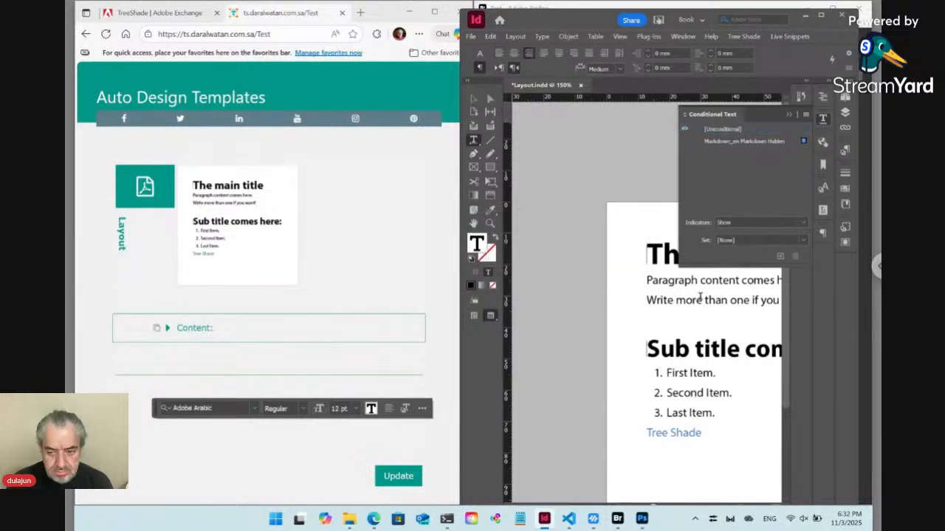
{"action": "key", "text": "w"}
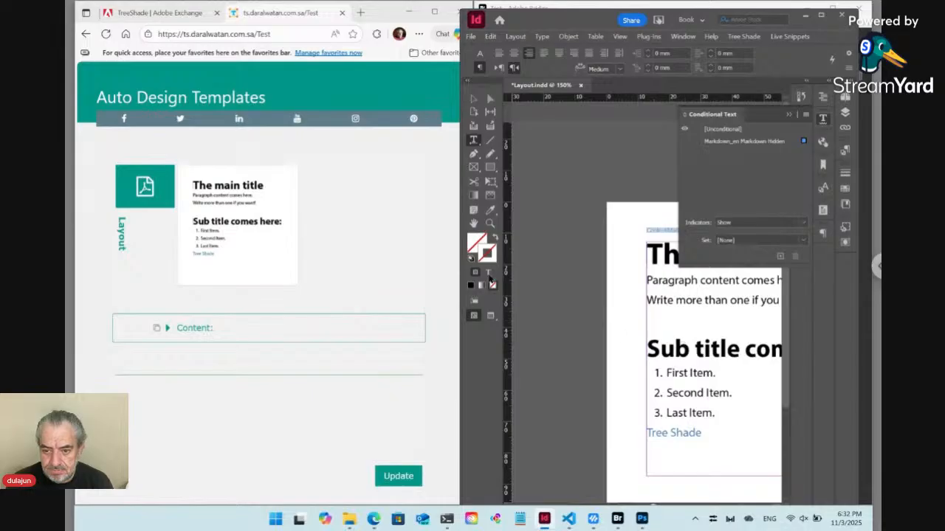
{"action": "left_click", "coordinate": [491, 222]}
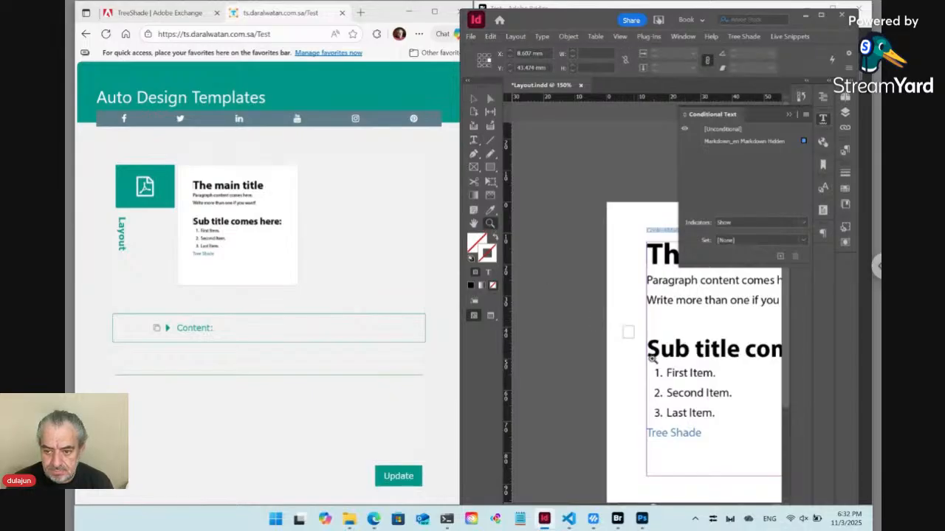
{"action": "left_click_drag", "start_coordinate": [622, 326], "coordinate": [678, 387]}
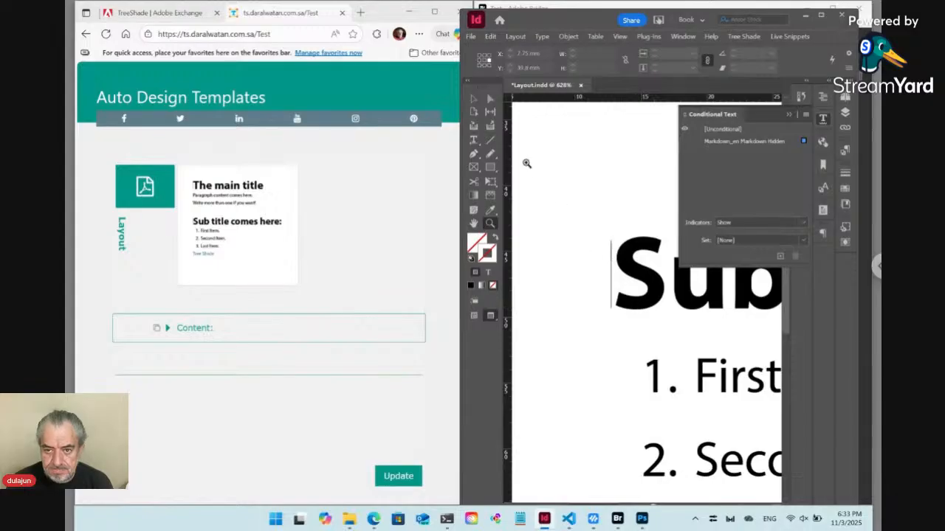
{"action": "left_click", "coordinate": [474, 140]}
{"action": "left_click", "coordinate": [652, 271]}
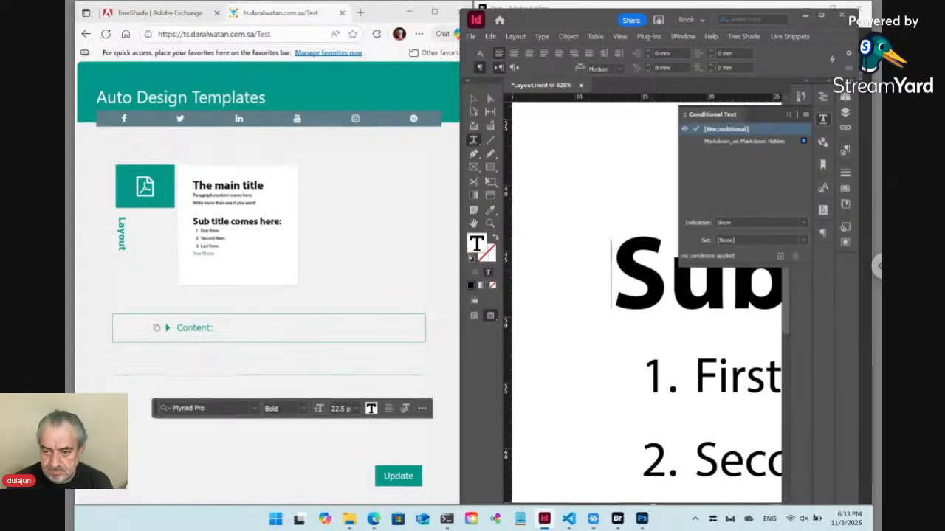
{"action": "key", "text": "BackSpace"}
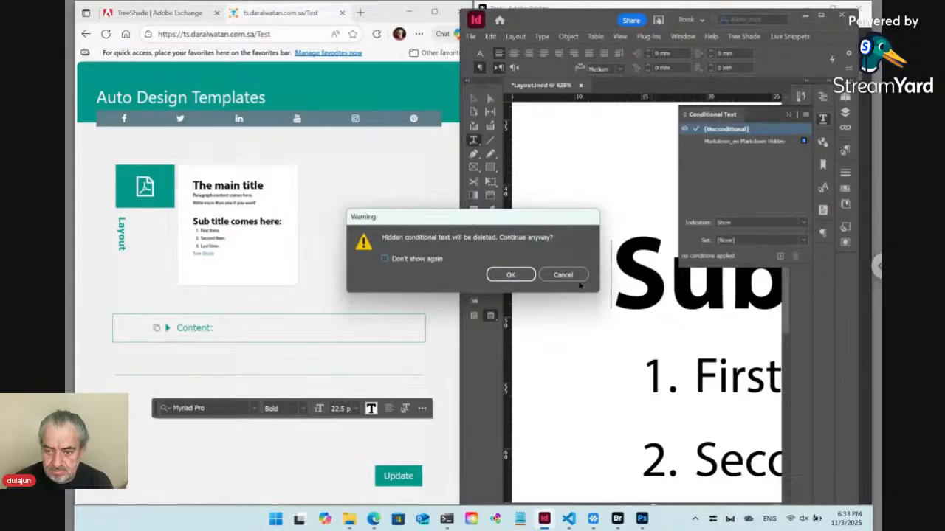
{"action": "left_click", "coordinate": [565, 276]}
{"action": "left_click", "coordinate": [568, 282]}
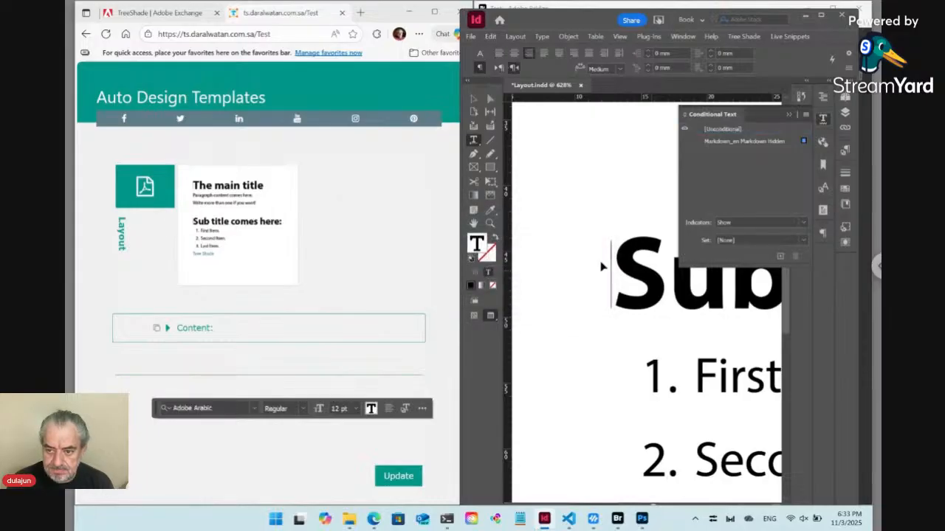
Show the Markdown_en Markdown Hidden condition and place the text cursor within the ## symbols before the subtitle.
{"action": "left_click", "coordinate": [683, 143]}
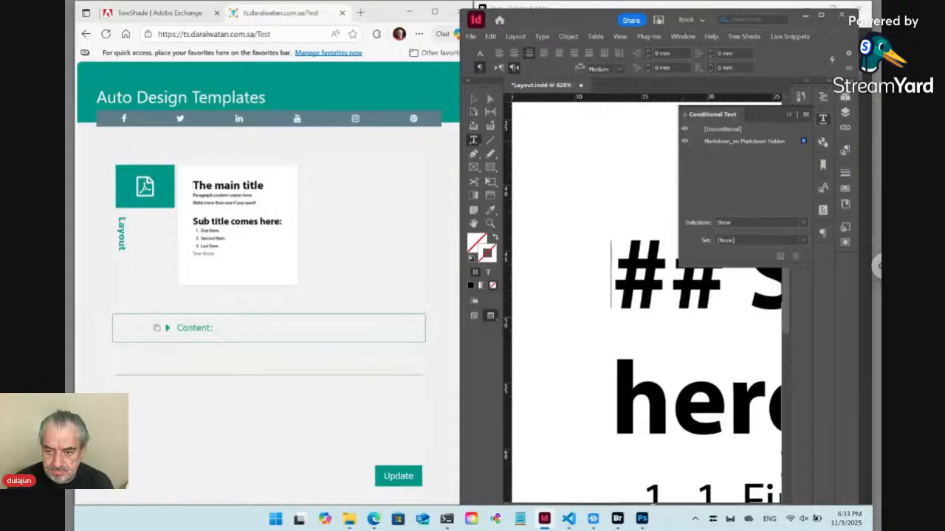
{"action": "left_click", "coordinate": [685, 141]}
{"action": "left_click", "coordinate": [685, 141]}
{"action": "left_click", "coordinate": [658, 289]}
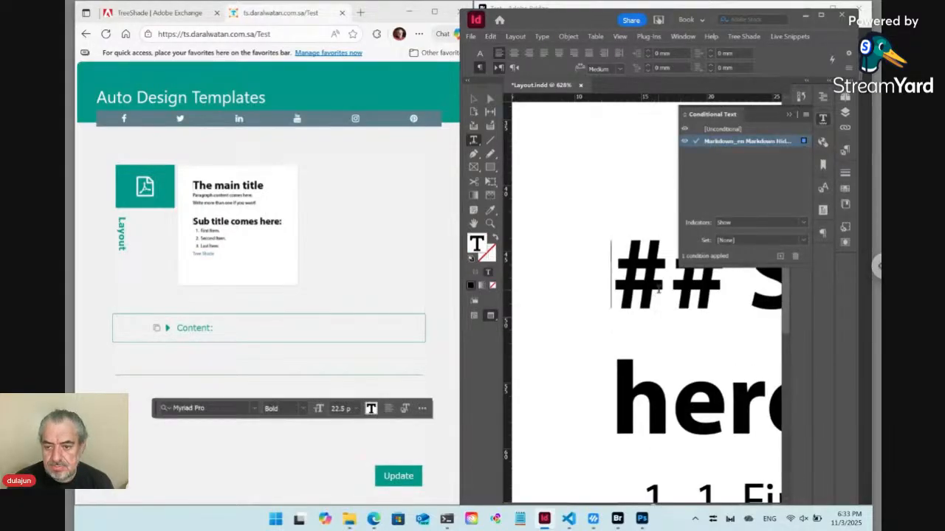
Select each # symbol before the subtitle individually, try deleting the second one, and undo the deletion.
{"action": "key", "text": "Left"}
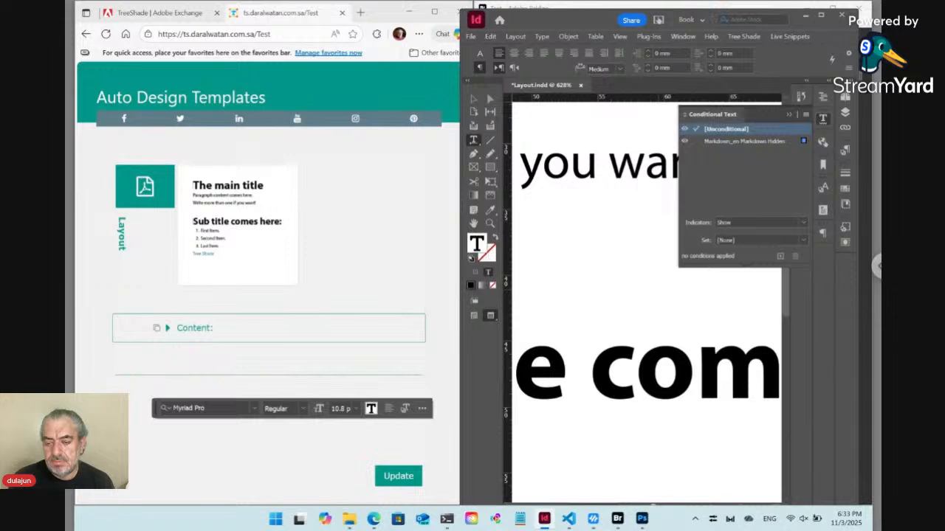
{"action": "key", "text": "Right"}
{"action": "key", "text": "shift+Right"}
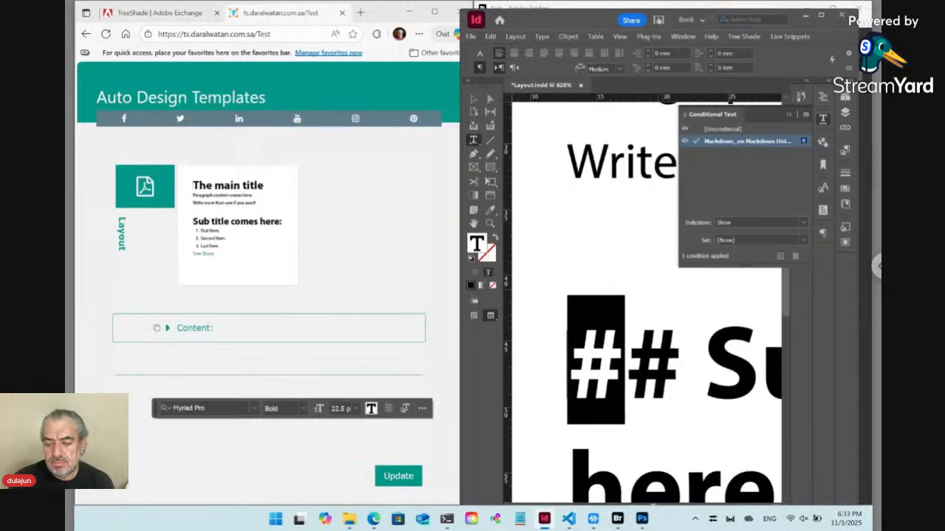
{"action": "key", "text": "Right"}
{"action": "key", "text": "shift+Right"}
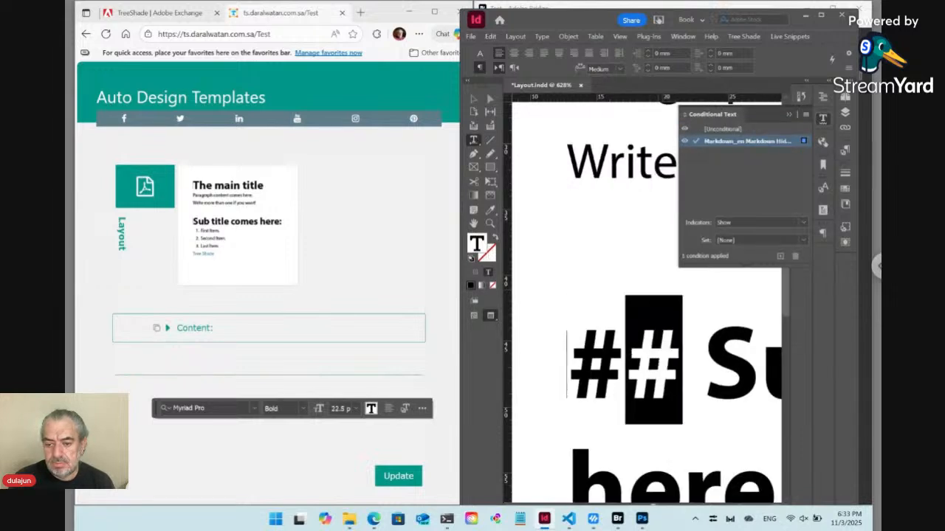
{"action": "key", "text": "Delete"}
{"action": "key", "text": "ctrl+z"}
{"action": "key", "text": "Left"}
{"action": "key", "text": "Left"}
{"action": "key", "text": "Left"}
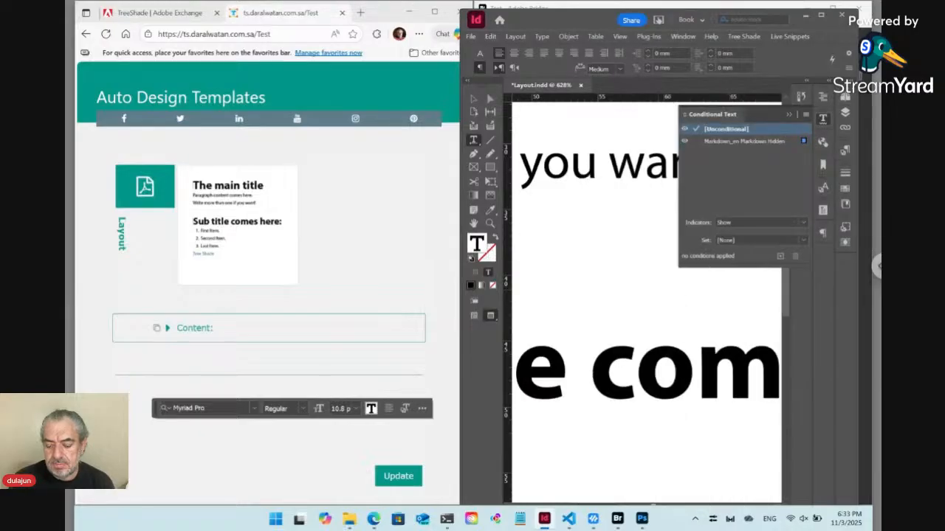
Return the full page to Normal view and update the selected live snippet that contains the main title.
{"action": "key", "text": "ctrl+0"}
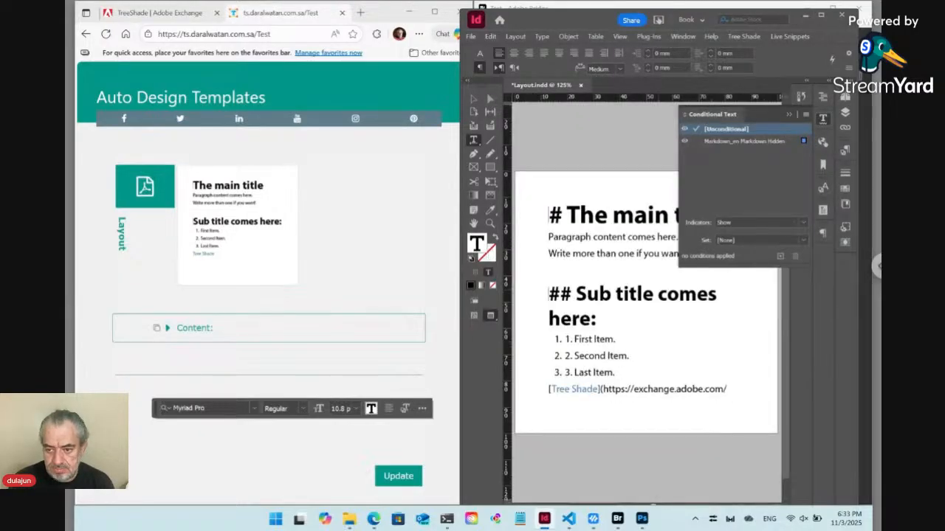
{"action": "key", "text": "Escape"}
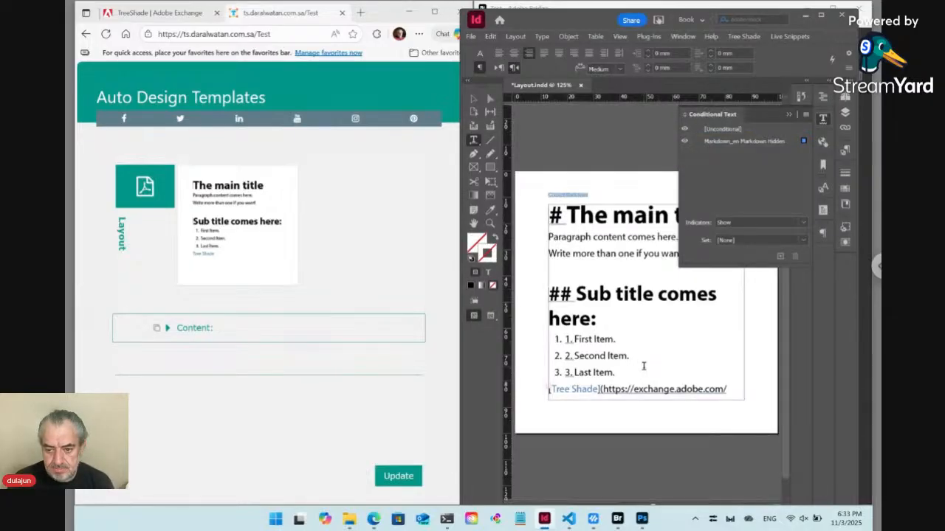
{"action": "left_click", "coordinate": [606, 219]}
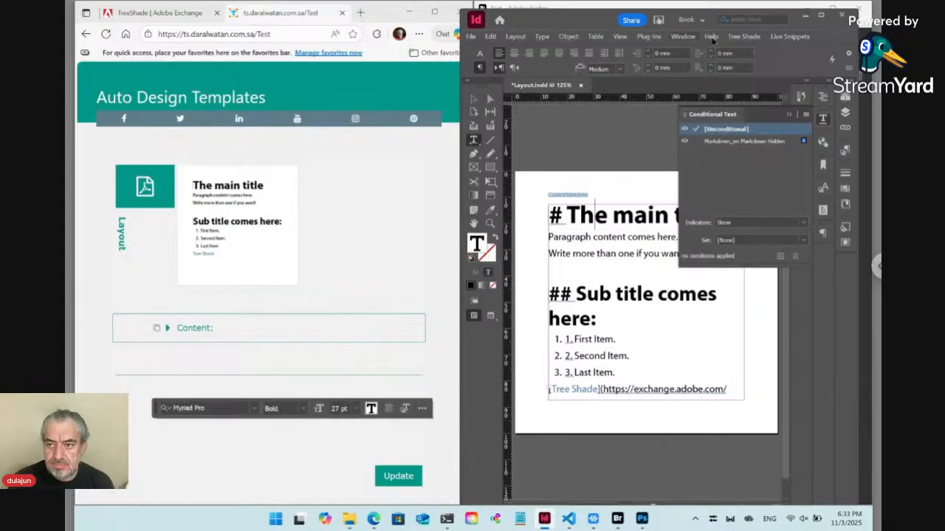
{"action": "left_click", "coordinate": [783, 36]}
{"action": "mouse_move", "coordinate": [797, 106]}
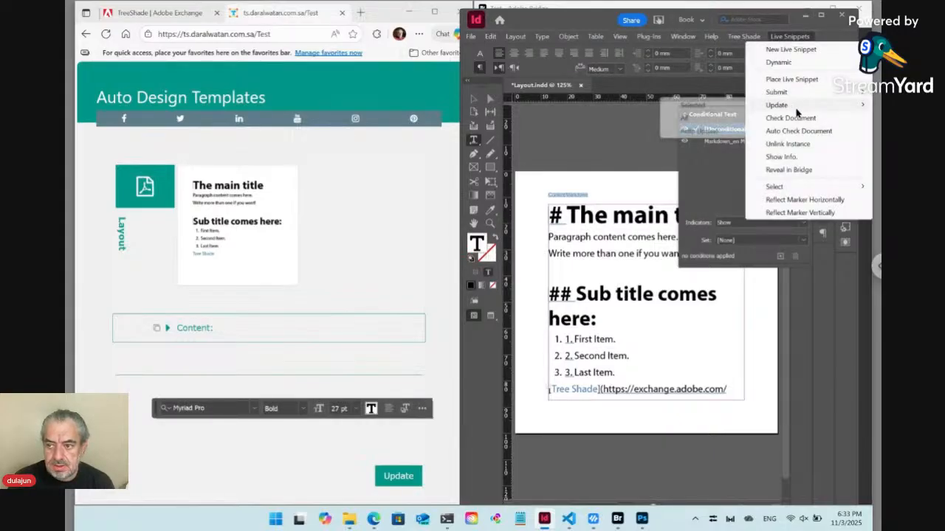
{"action": "left_click", "coordinate": [694, 105]}
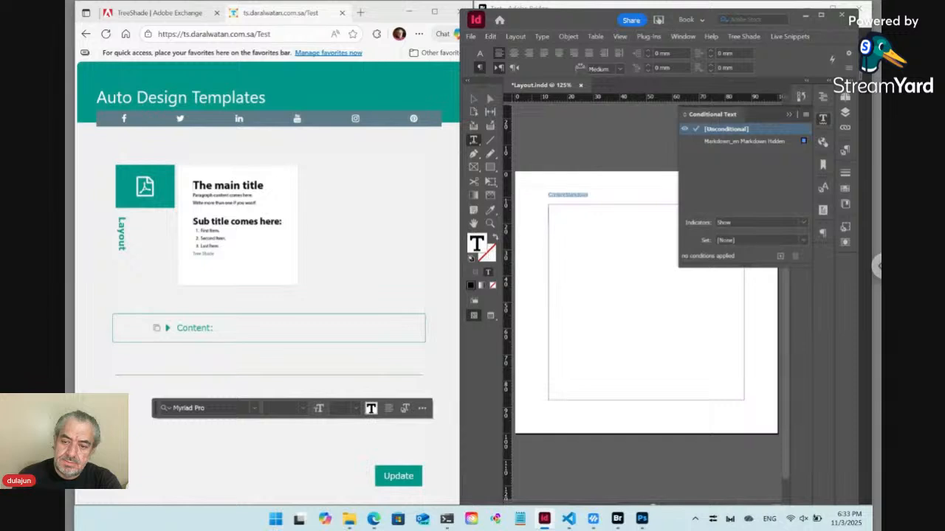
Delete the live snippet marker from the empty text frame, including its hidden conditional text.
{"action": "left_click", "coordinate": [824, 188]}
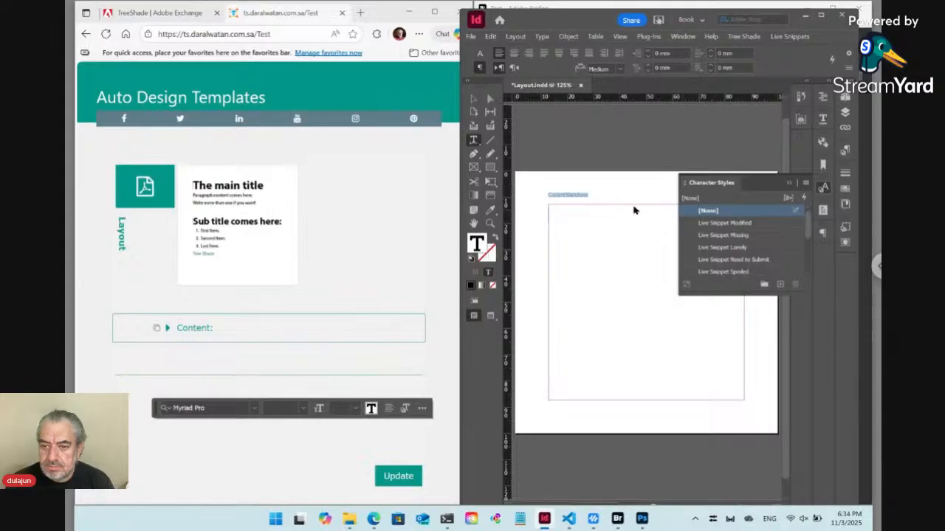
{"action": "left_click", "coordinate": [579, 213]}
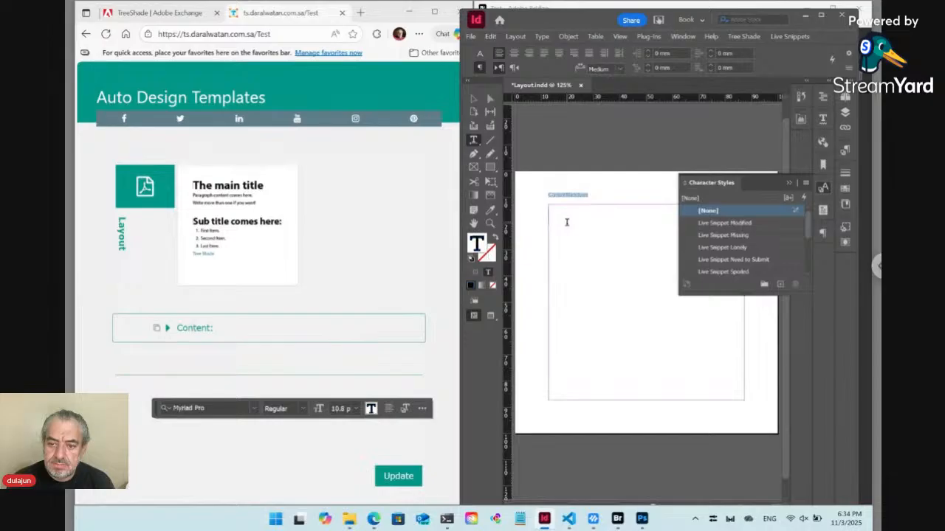
{"action": "key", "text": "Delete"}
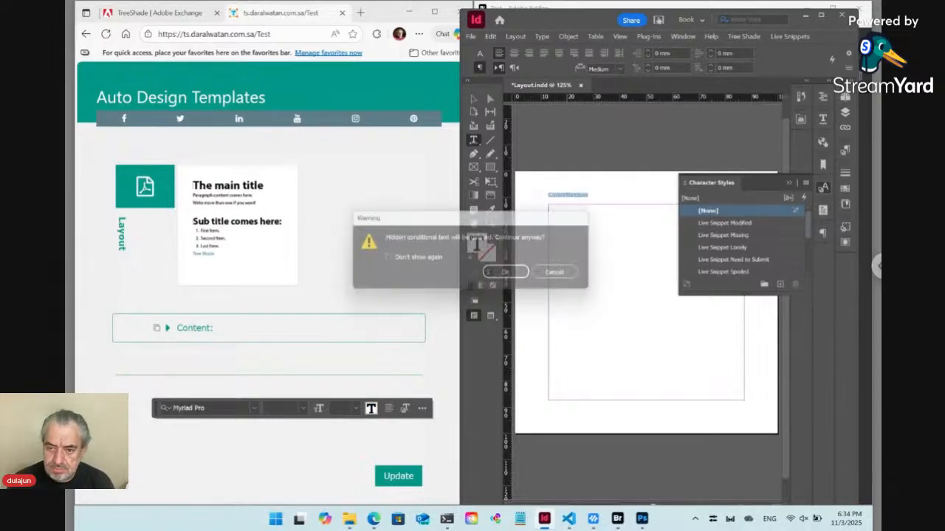
{"action": "left_click", "coordinate": [523, 278]}
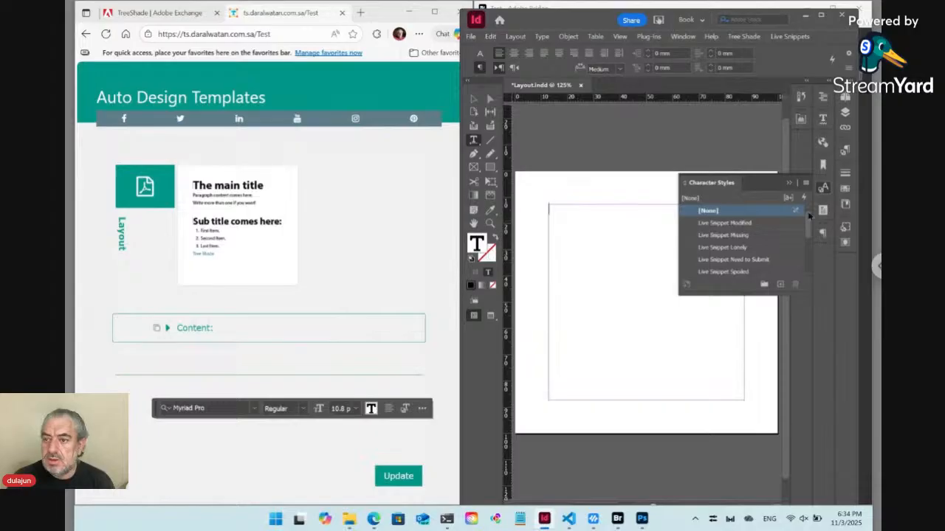
{"action": "left_click", "coordinate": [824, 189]}
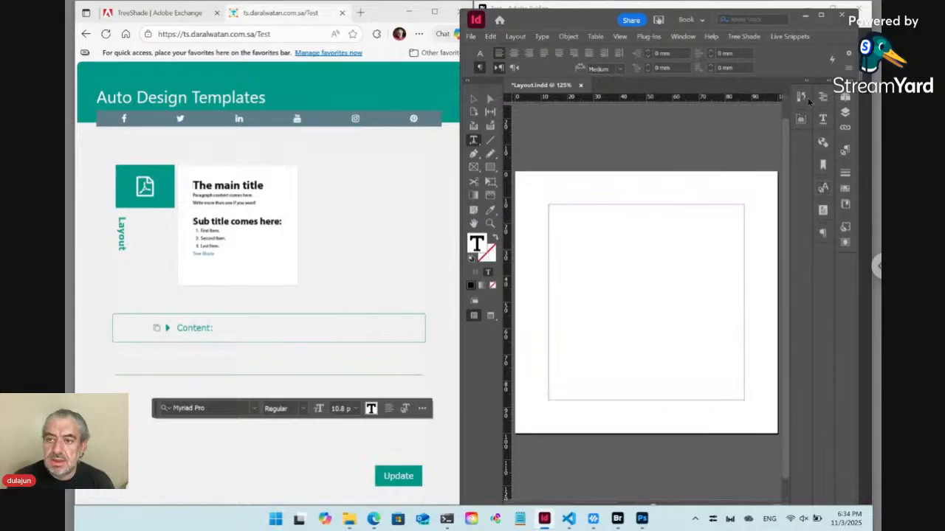
Switch to Bridge and open Content.txt from the Test folder's workshop files for editing, without opening its paired folder.
{"action": "left_click_drag", "start_coordinate": [555, 29], "coordinate": [175, 25]}
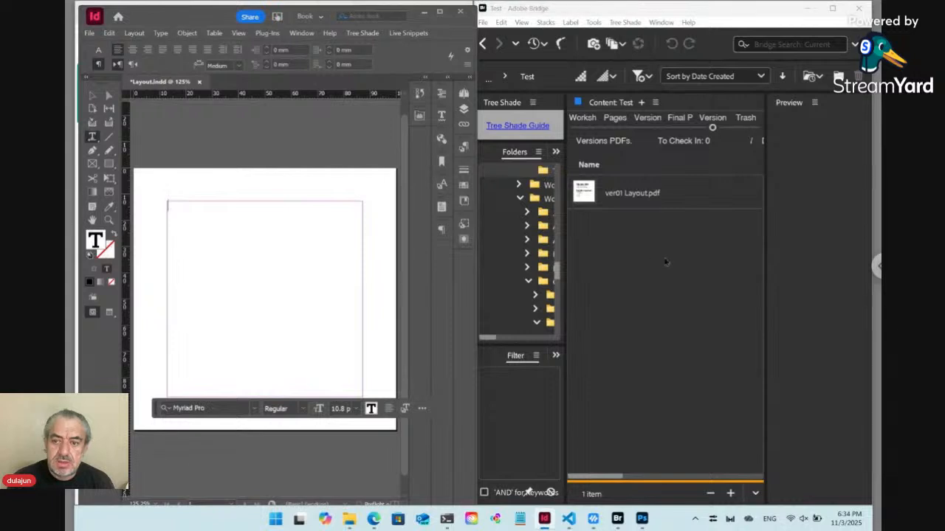
{"action": "left_click", "coordinate": [639, 231]}
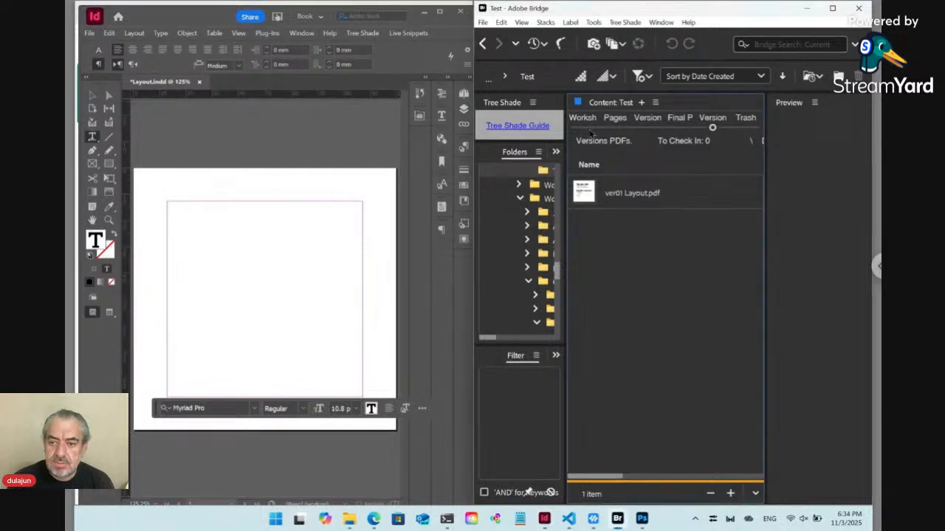
{"action": "left_click", "coordinate": [583, 122]}
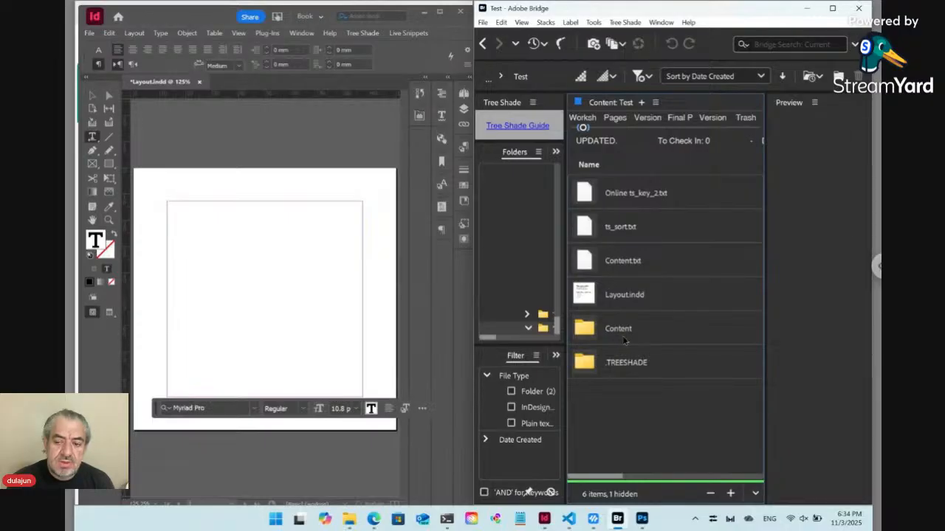
{"action": "double_click", "coordinate": [595, 264]}
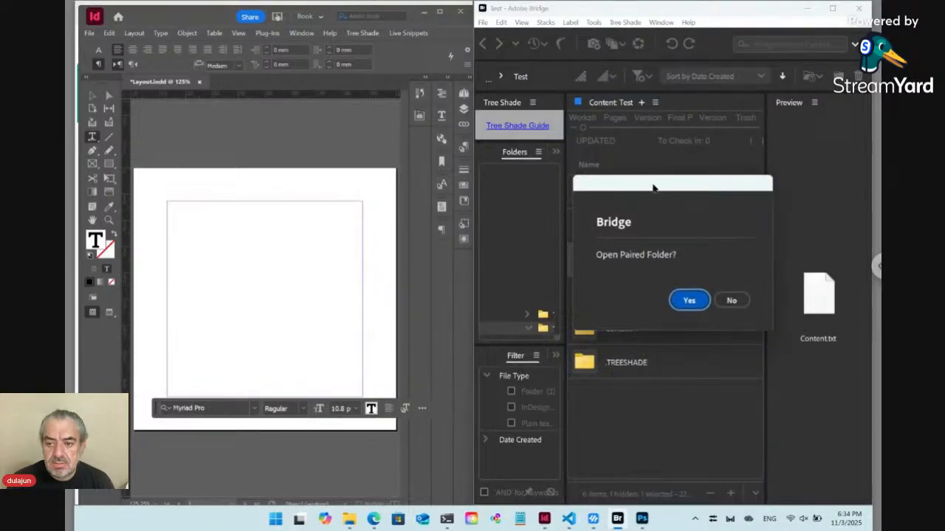
{"action": "left_click_drag", "start_coordinate": [652, 187], "coordinate": [540, 95]}
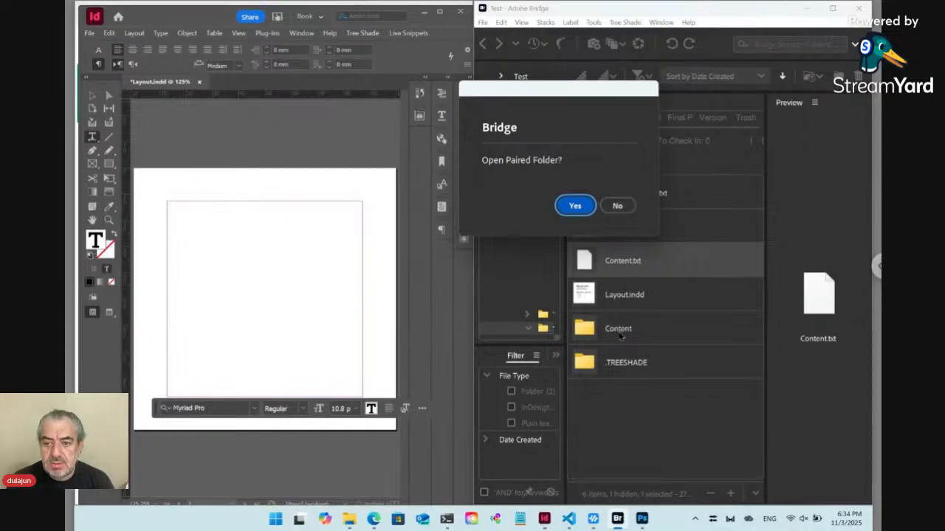
{"action": "left_click", "coordinate": [617, 206]}
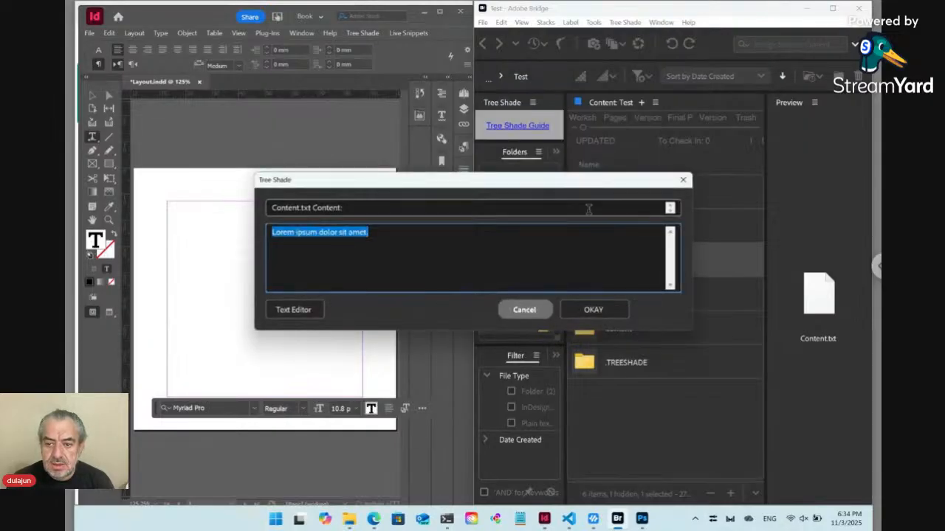
Replace the placeholder text in Content.txt with ::./<FN>/* and save the file's content.
{"action": "left_click_drag", "start_coordinate": [524, 185], "coordinate": [555, 104]}
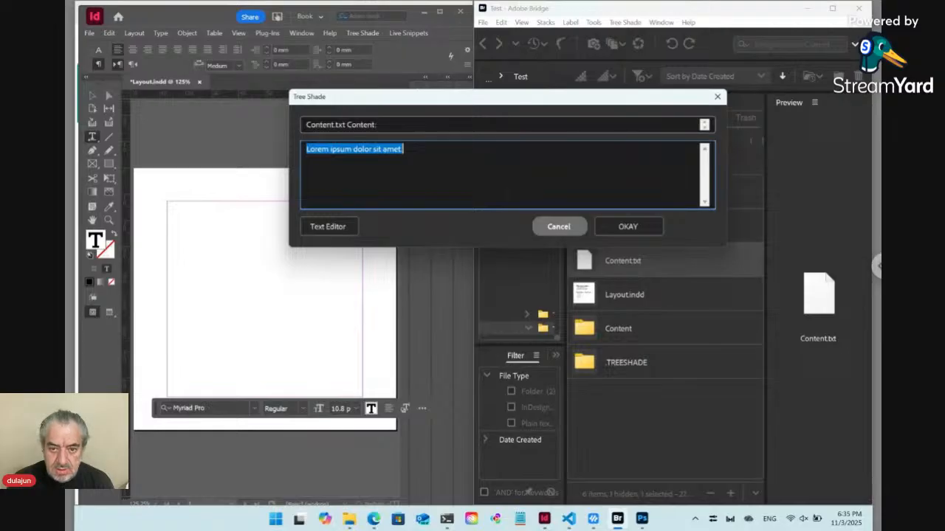
{"action": "key", "text": "BackSpace"}
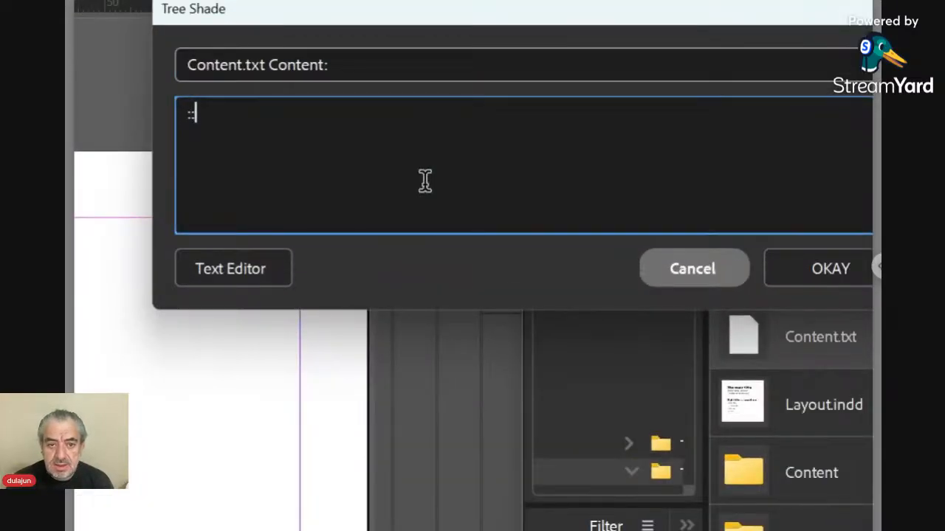
{"action": "type", "text": ":./"}
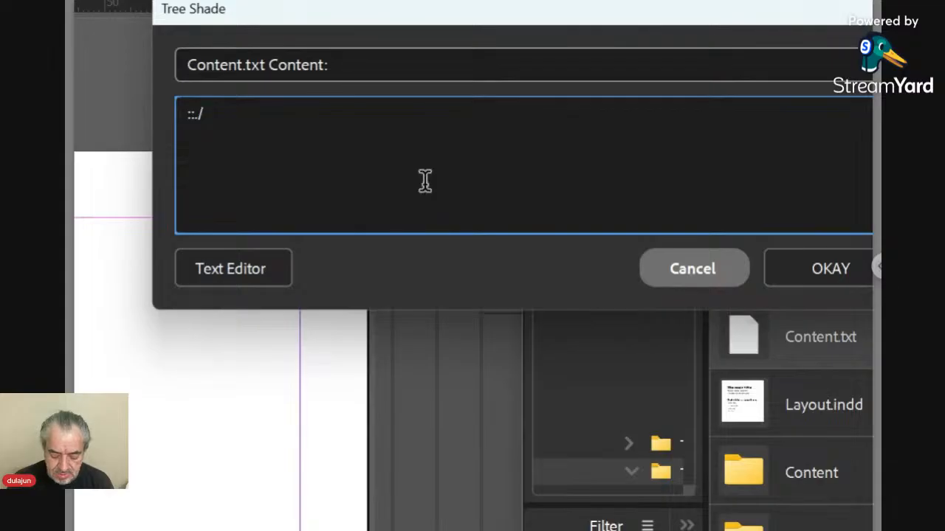
{"action": "type", "text": "<FN>"}
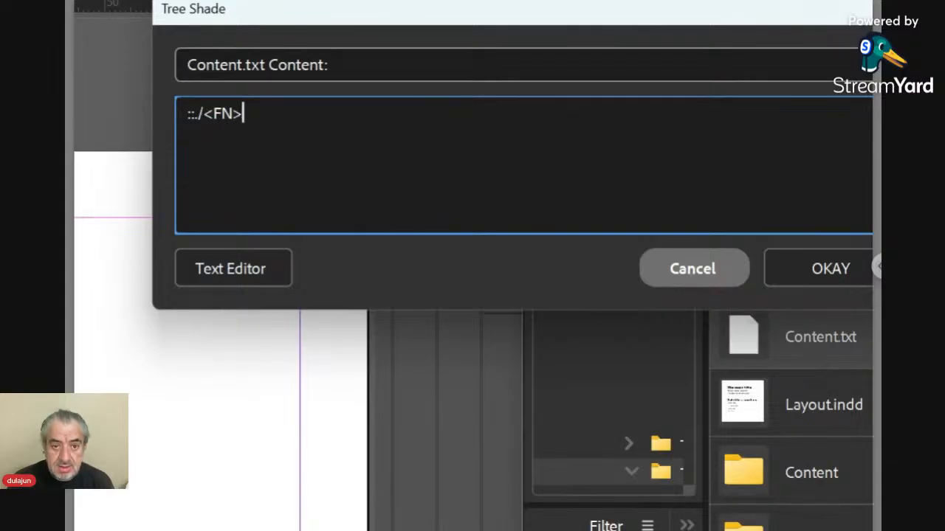
{"action": "type", "text": "/"}
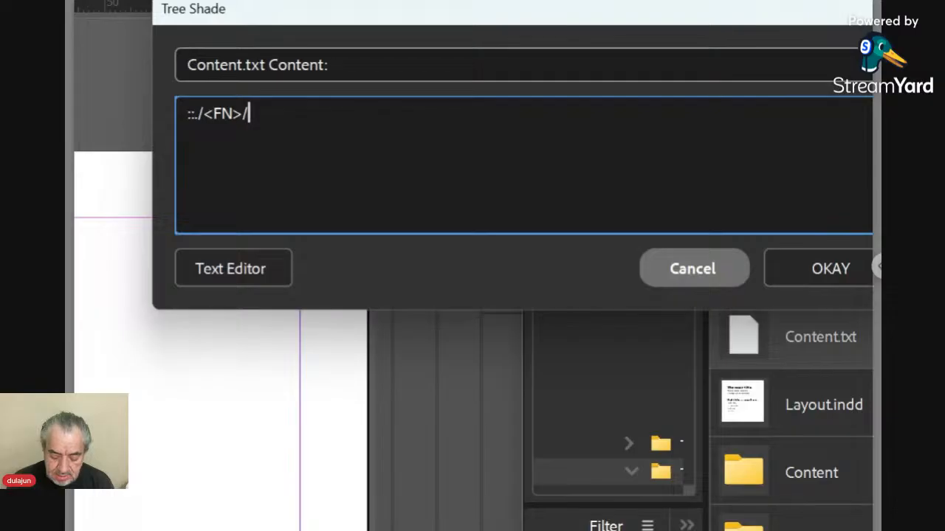
{"action": "type", "text": "*"}
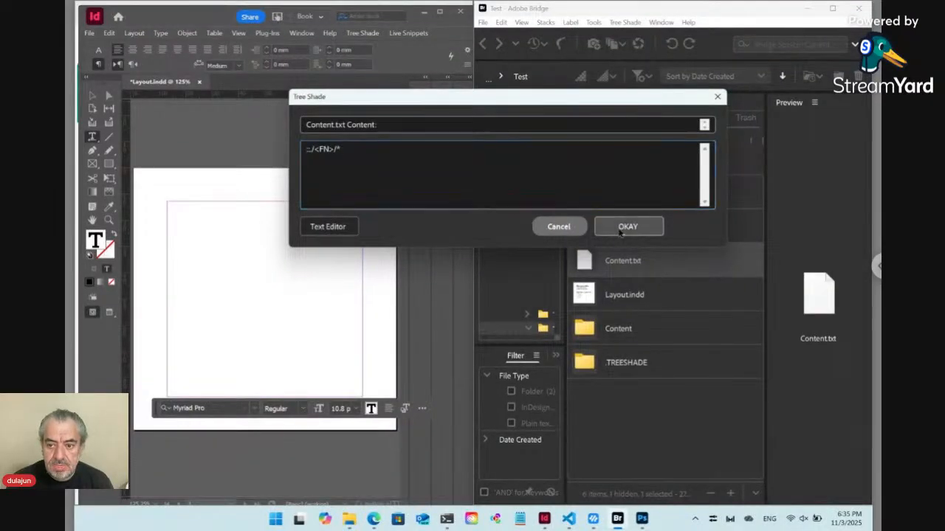
{"action": "left_click", "coordinate": [620, 228]}
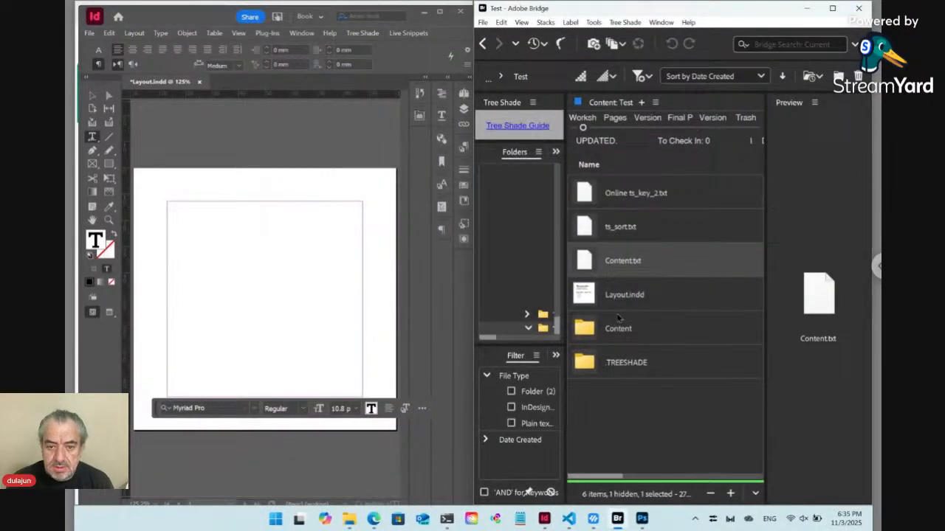
Place Content.txt from Bridge into the empty text frame of the InDesign layout.
{"action": "left_click", "coordinate": [300, 243]}
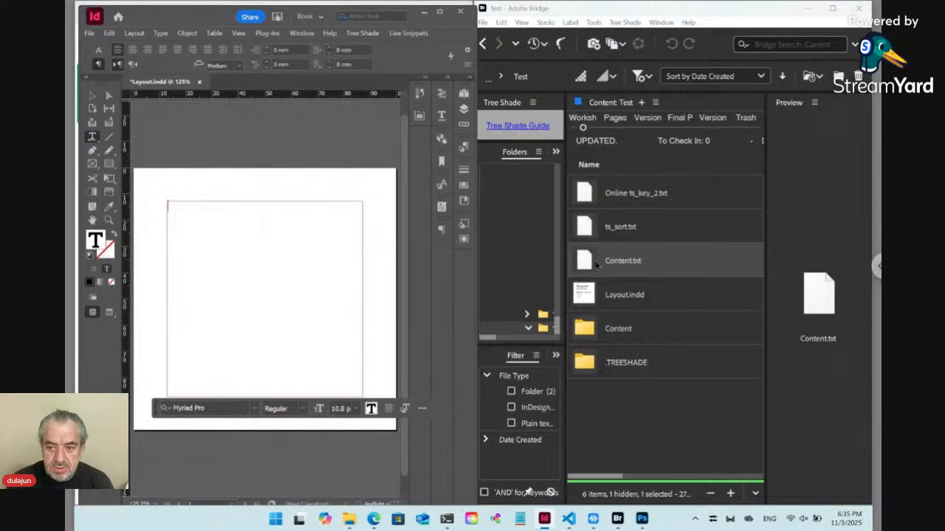
{"action": "right_click", "coordinate": [596, 266]}
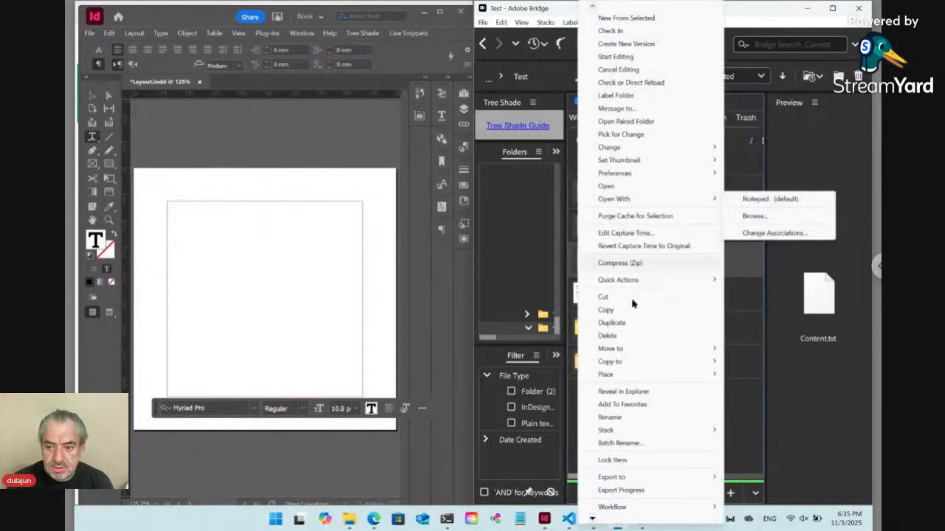
{"action": "mouse_move", "coordinate": [639, 376]}
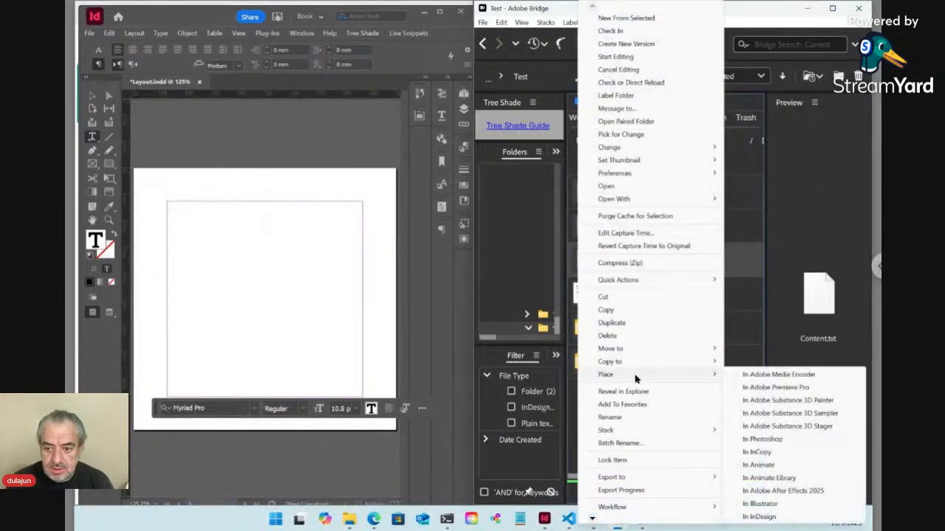
{"action": "left_click", "coordinate": [768, 516]}
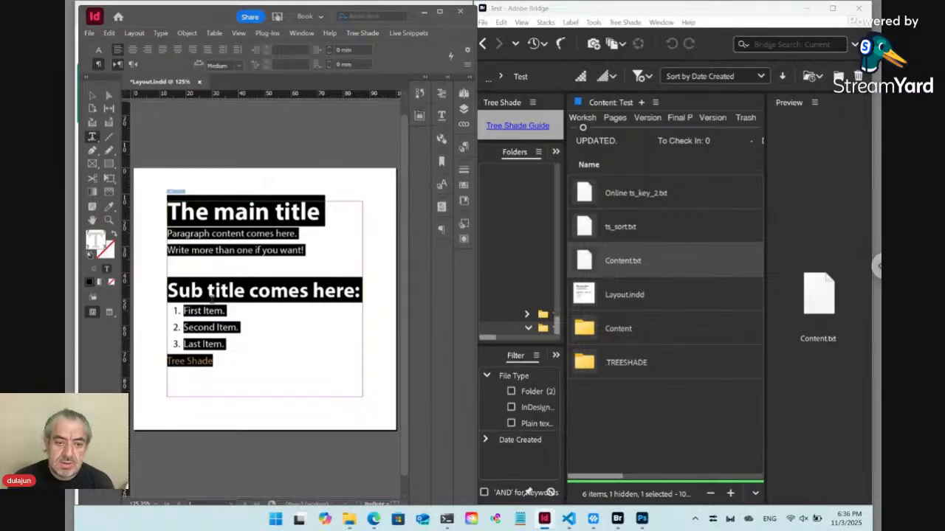
Show the layout in Preview mode and examine the start of the subtitle line up close.
{"action": "left_click", "coordinate": [177, 267]}
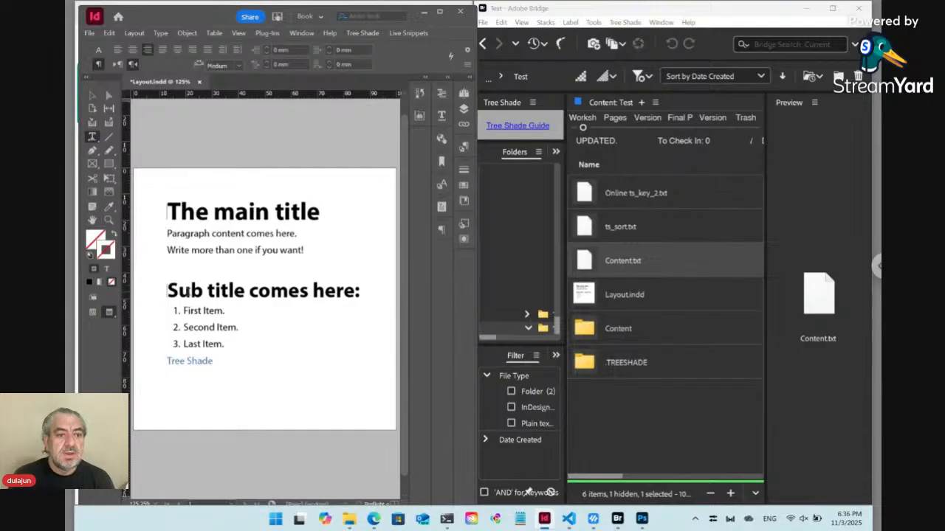
{"action": "left_click", "coordinate": [109, 220]}
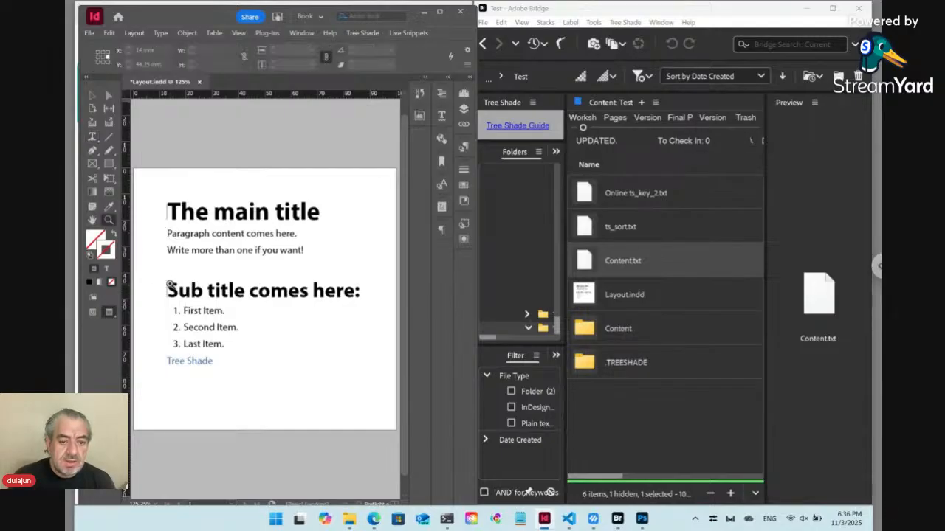
{"action": "left_click_drag", "start_coordinate": [156, 271], "coordinate": [190, 318]}
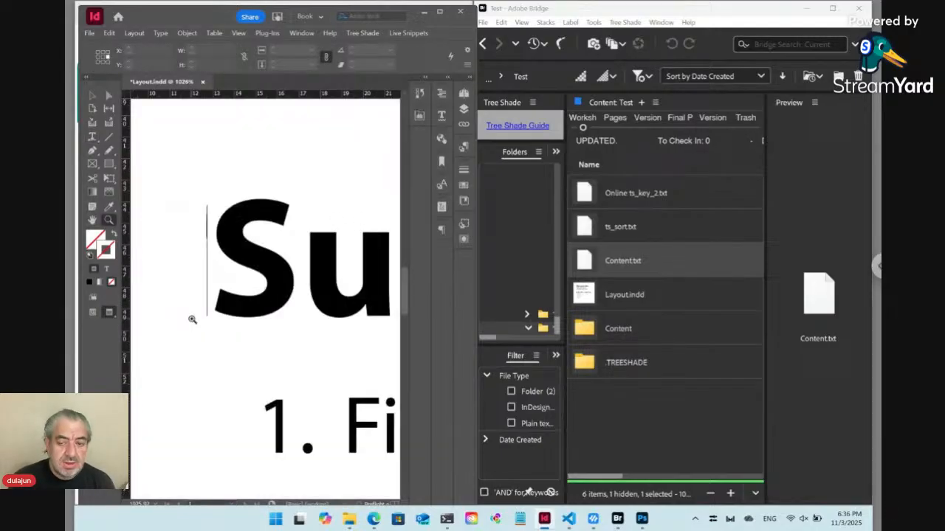